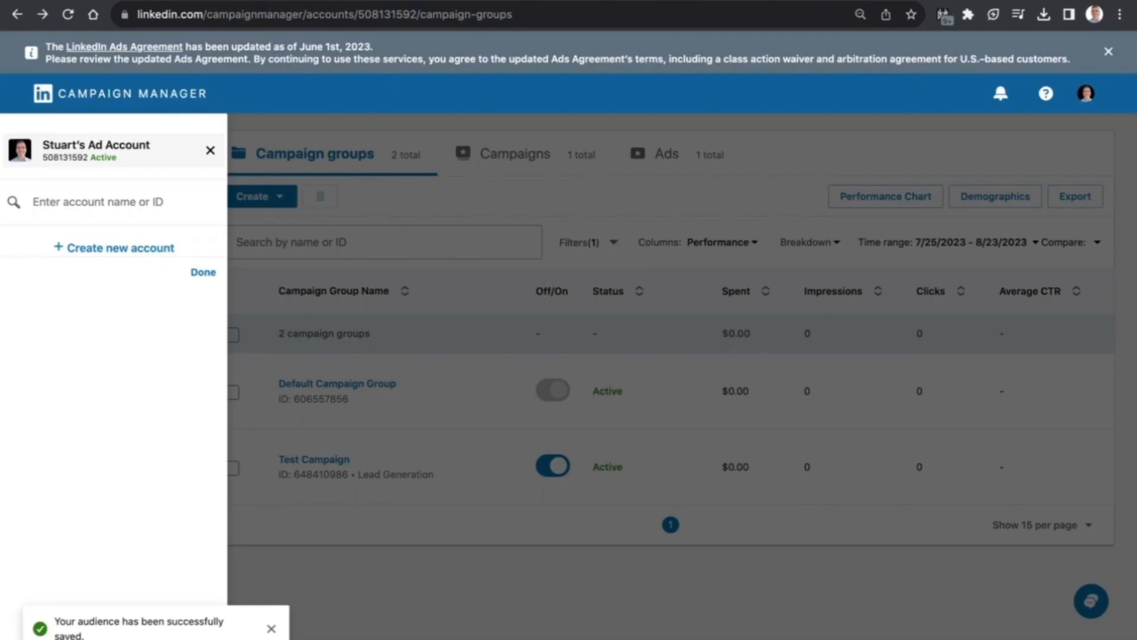
# - Dismiss the account list and the saved-audience notification, and open the ad account's Audiences page
pyautogui.click(772, 188)
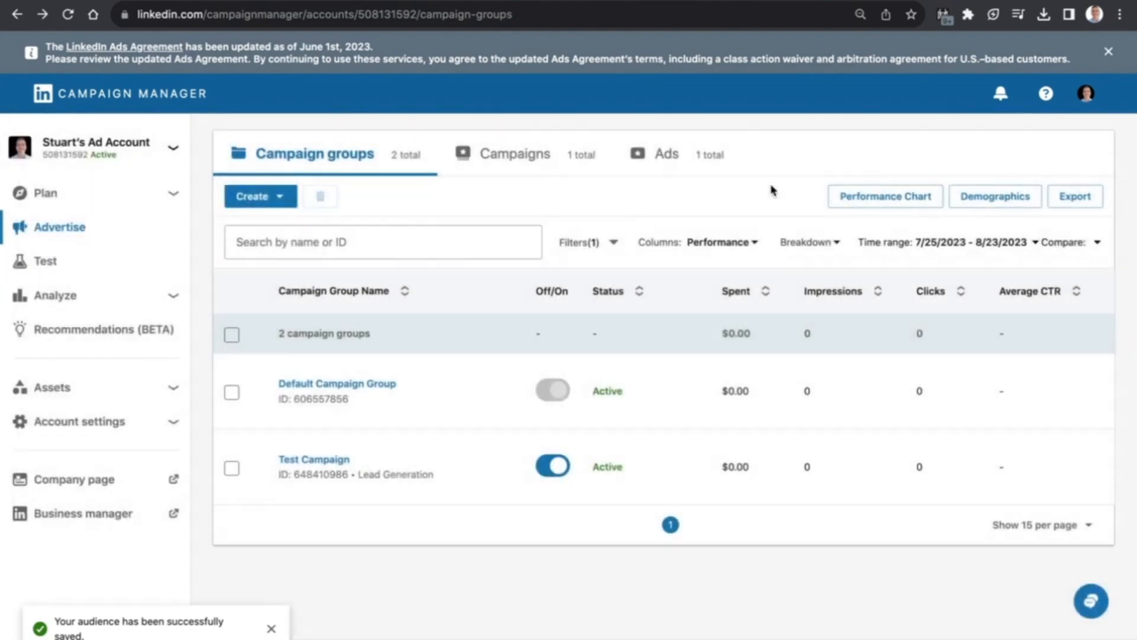
pyautogui.click(271, 628)
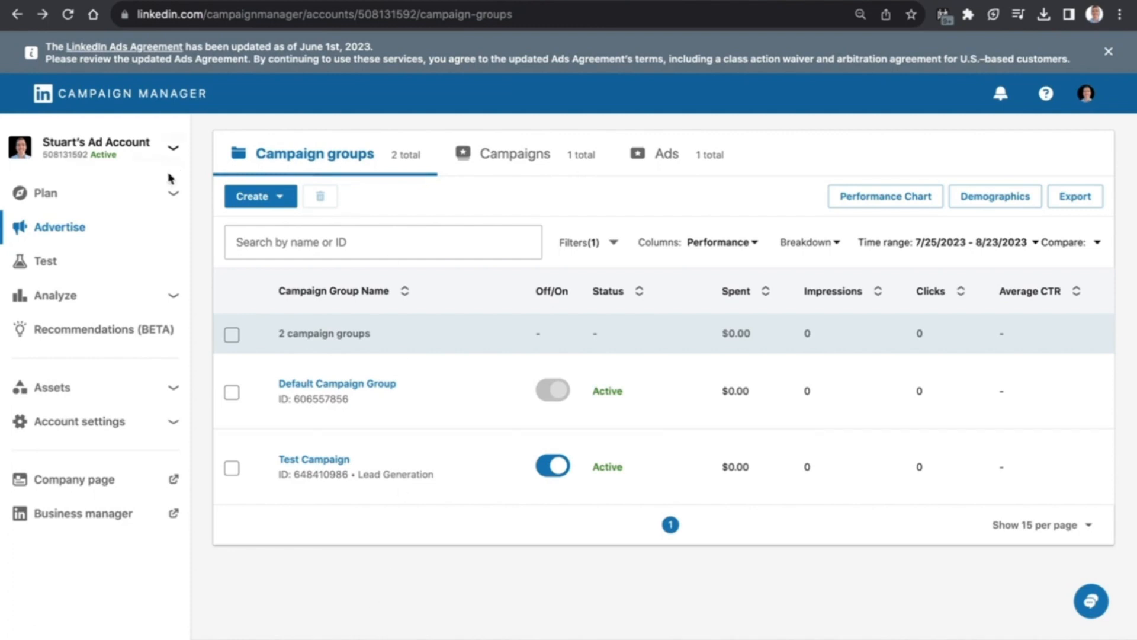
pyautogui.click(172, 196)
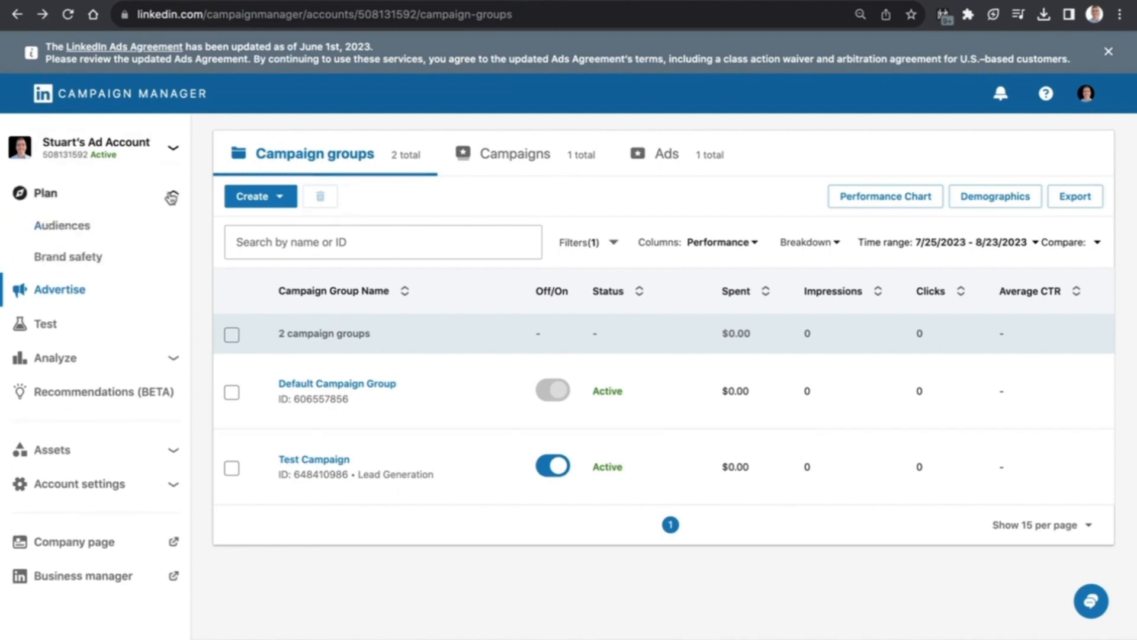
pyautogui.click(62, 225)
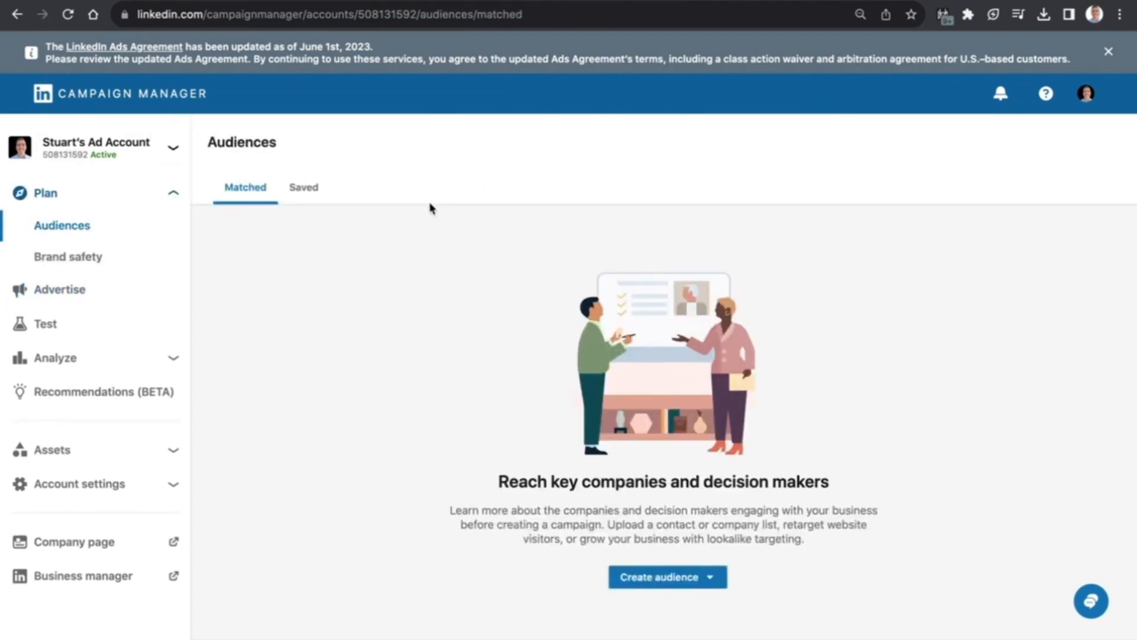
# - Examine the audience types on offer for a new matched audience, from list uploads to retargeting sources and lookalikes
pyautogui.click(714, 585)
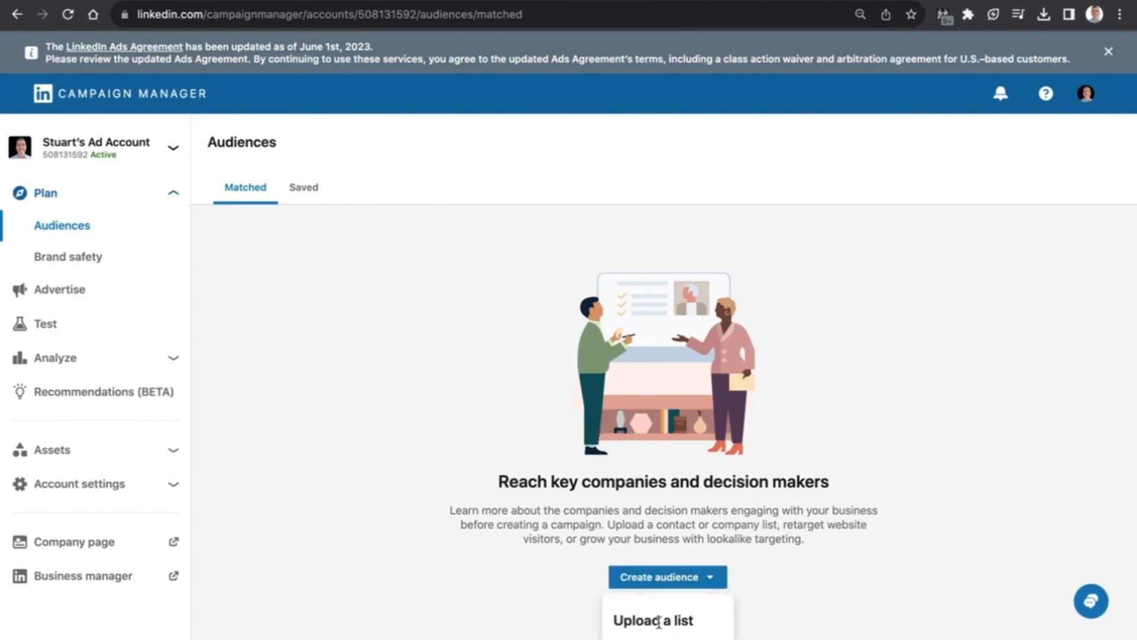
pyautogui.scroll(-3, 744, 557)
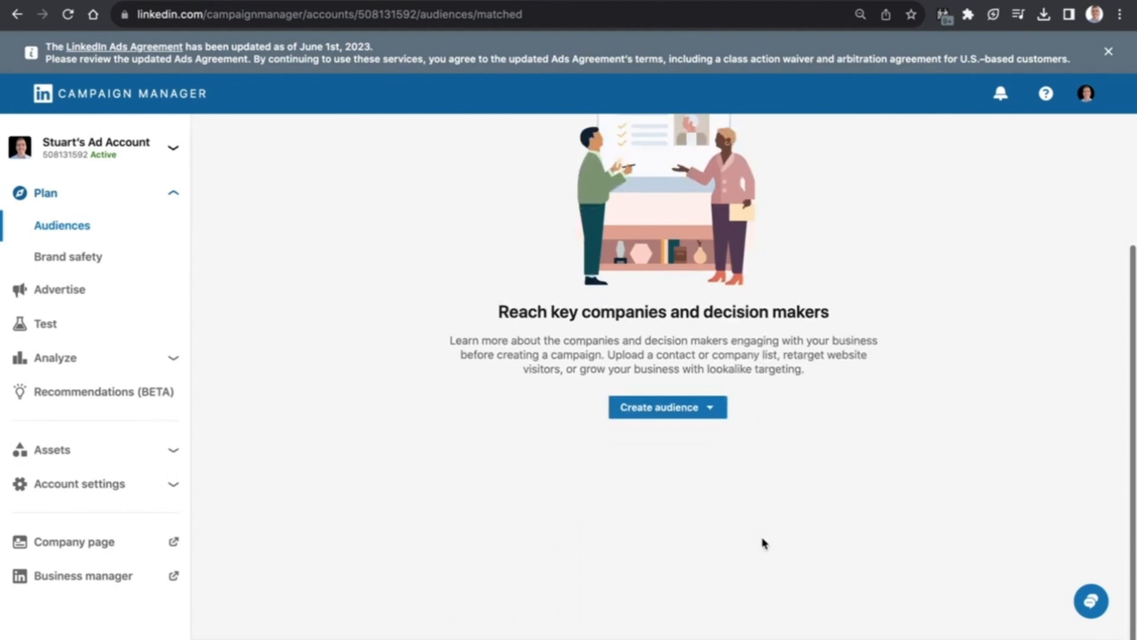
pyautogui.click(690, 406)
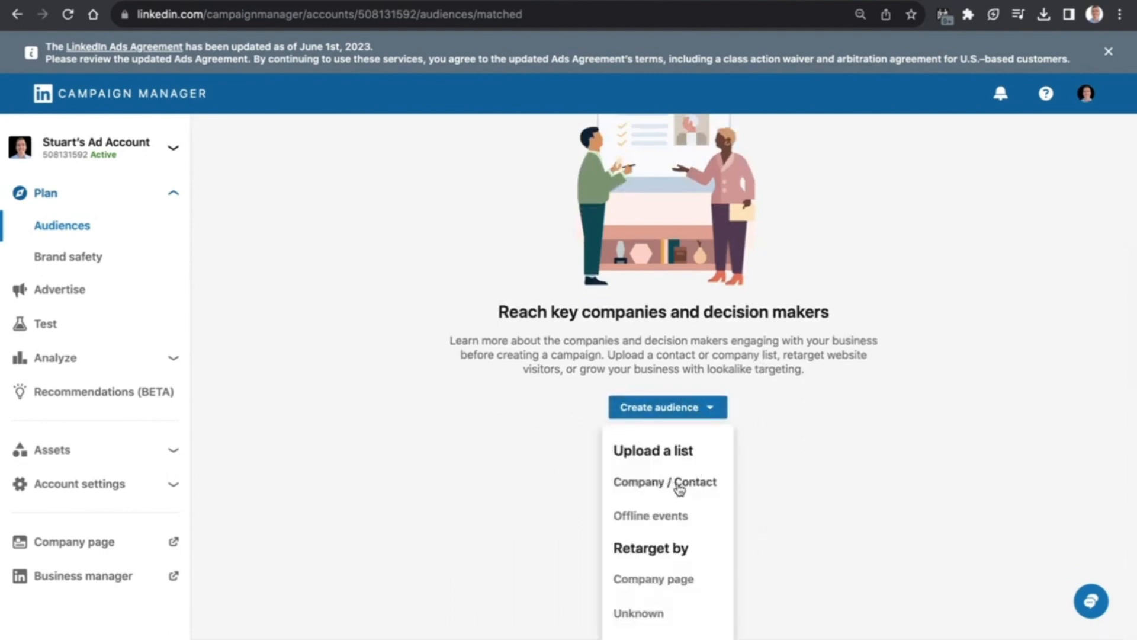
pyautogui.scroll(-2, 679, 488)
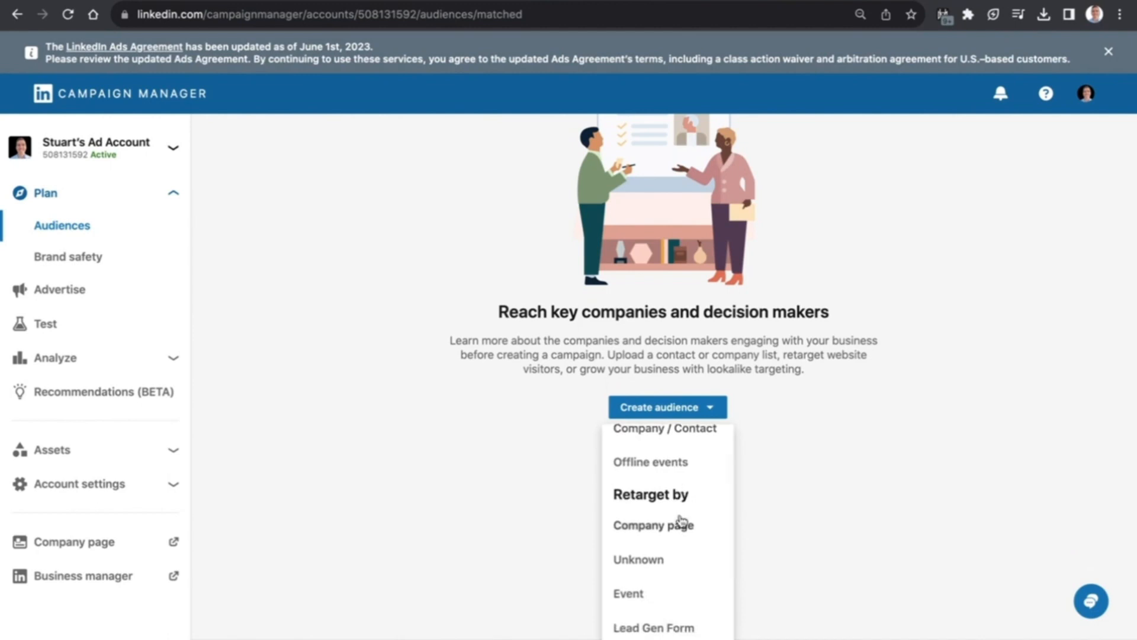
pyautogui.scroll(-1, 682, 619)
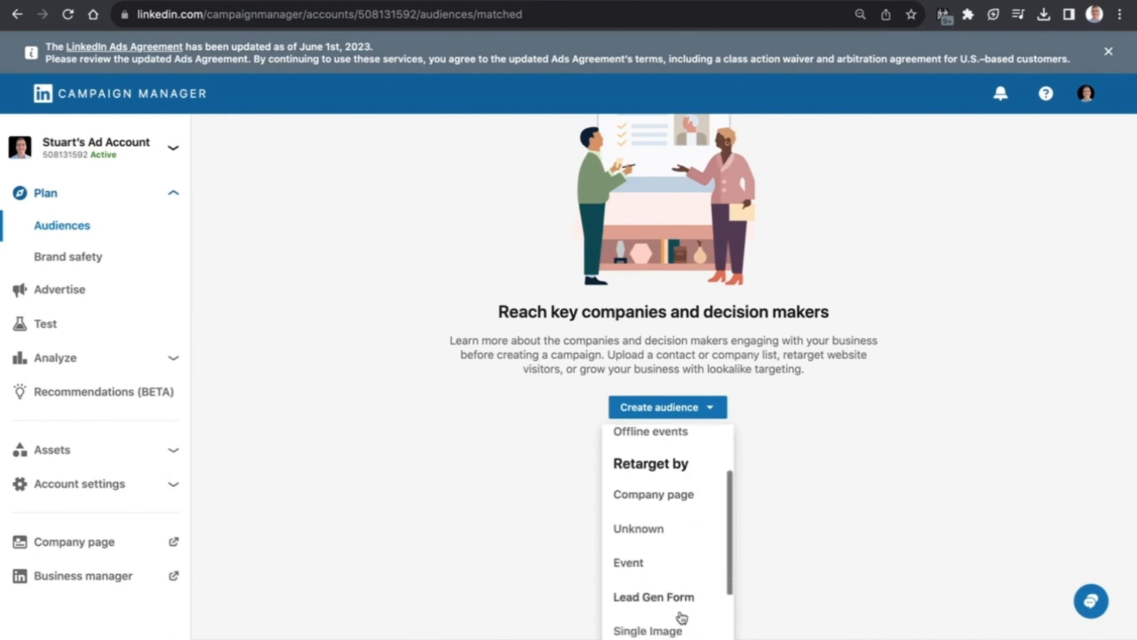
pyautogui.scroll(-4, 687, 619)
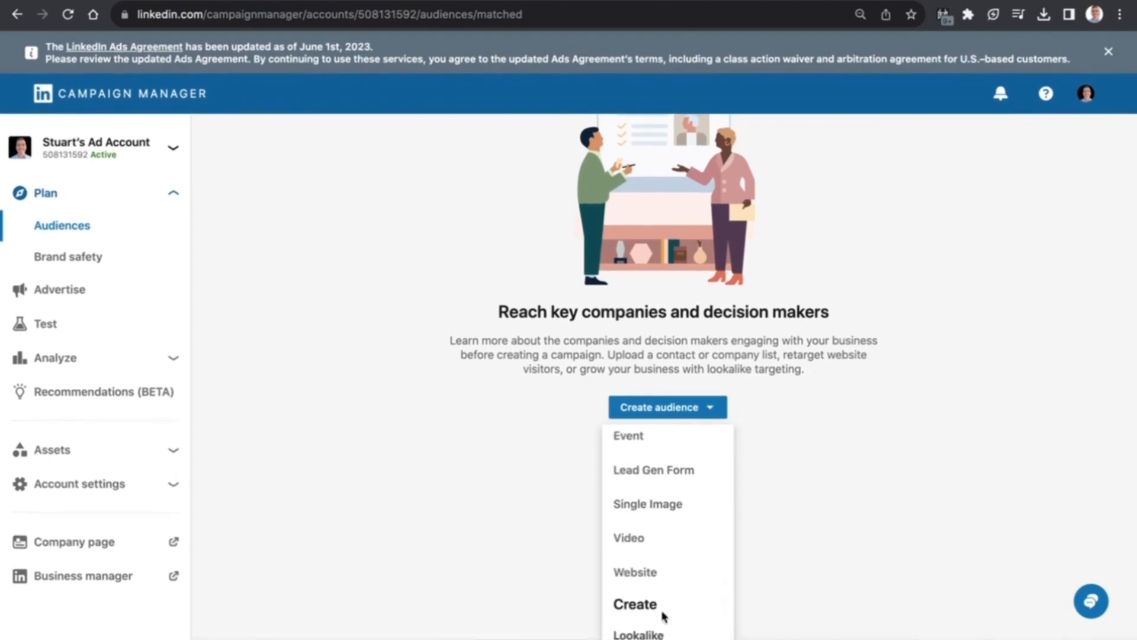
pyautogui.scroll(1, 663, 616)
pyautogui.scroll(2, 662, 616)
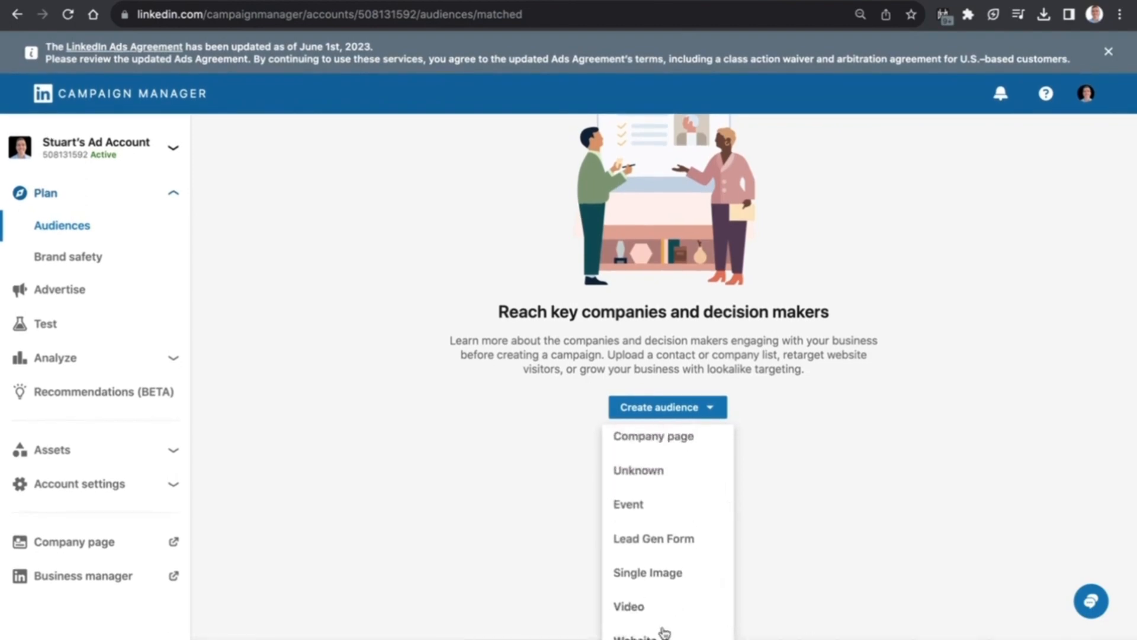
pyautogui.click(485, 403)
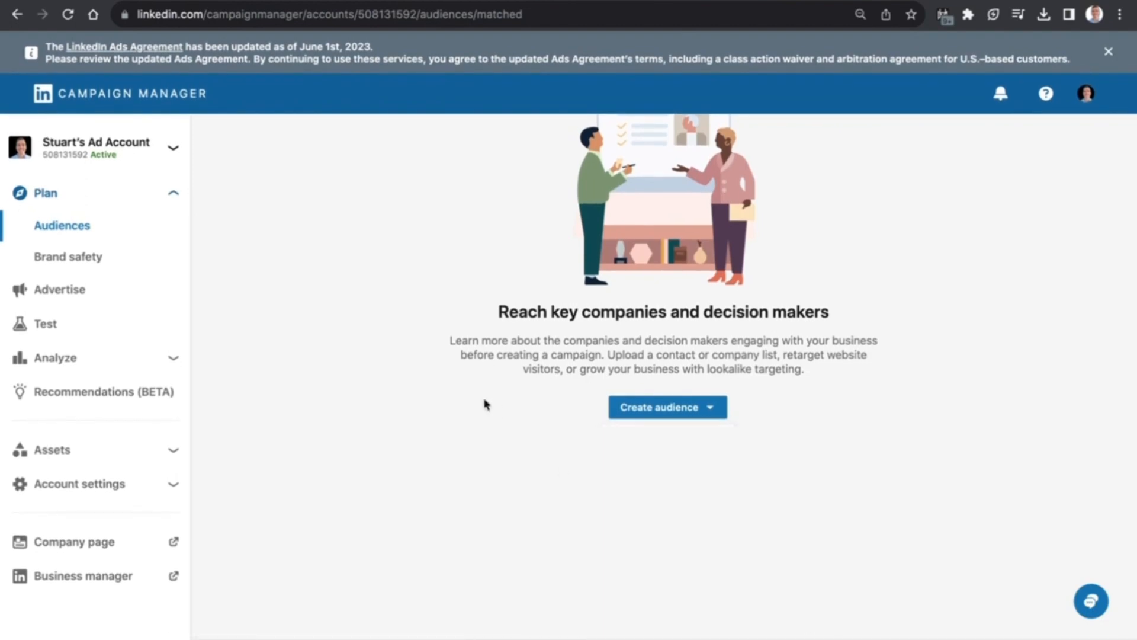
# - Start a new campaign from the Advertise page
pyautogui.click(72, 290)
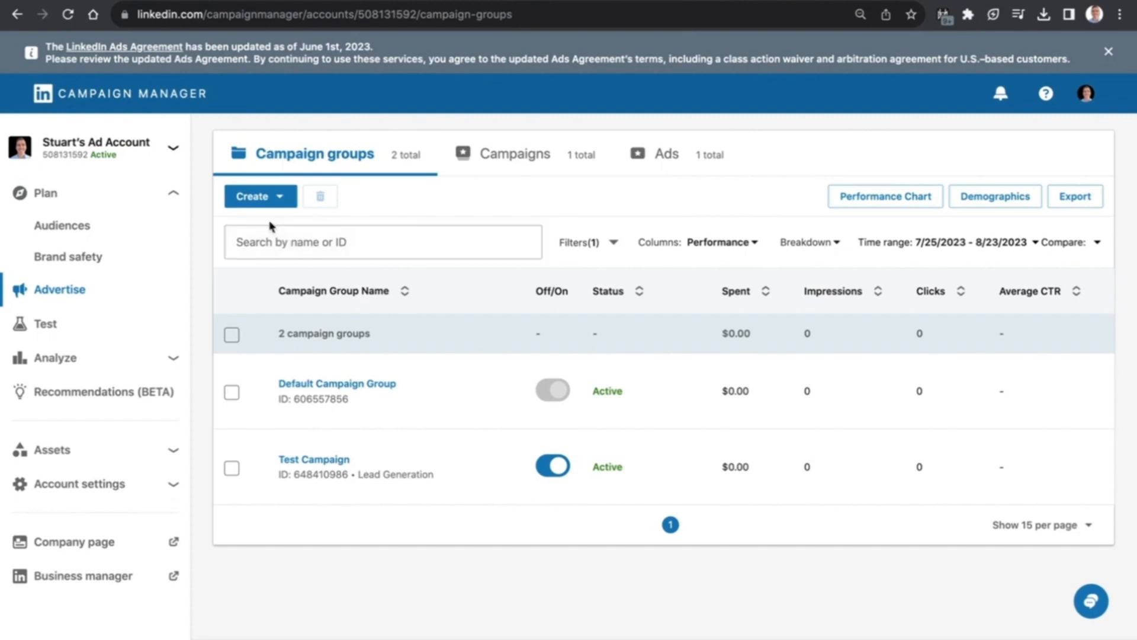
pyautogui.click(279, 203)
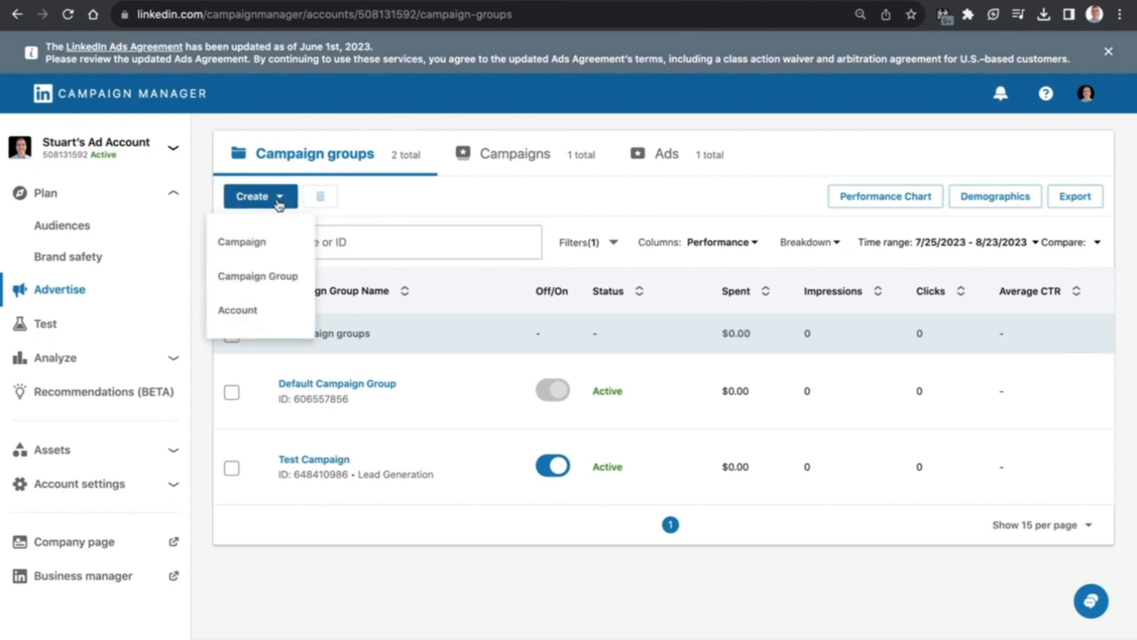
pyautogui.click(259, 244)
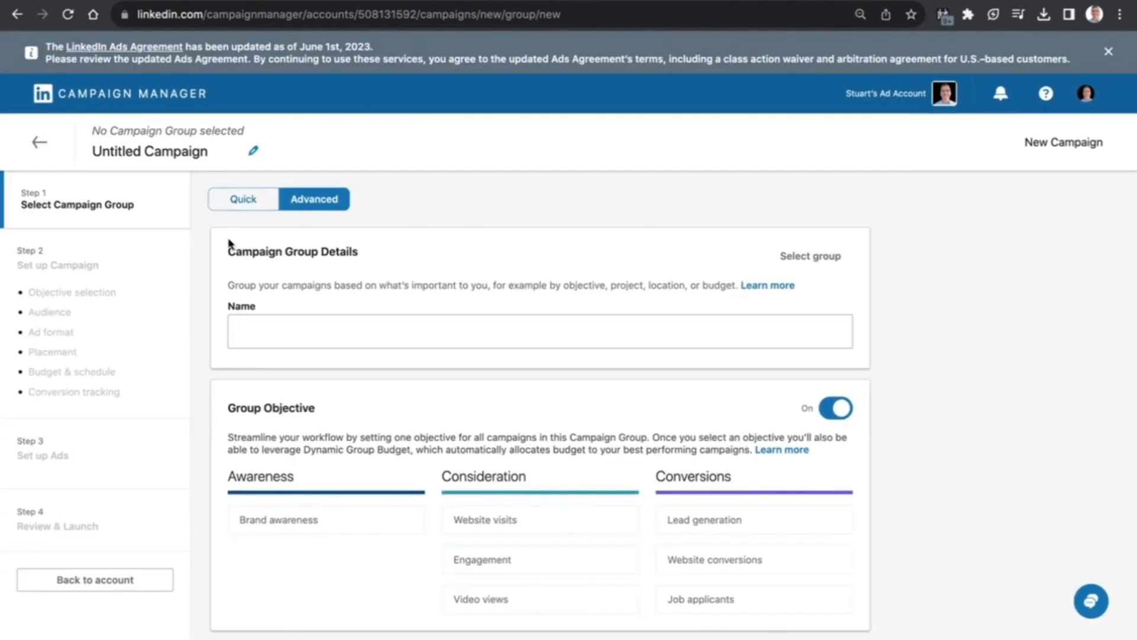
# - Change the new campaign to Quick mode and choose Website visits as its objective
pyautogui.click(246, 205)
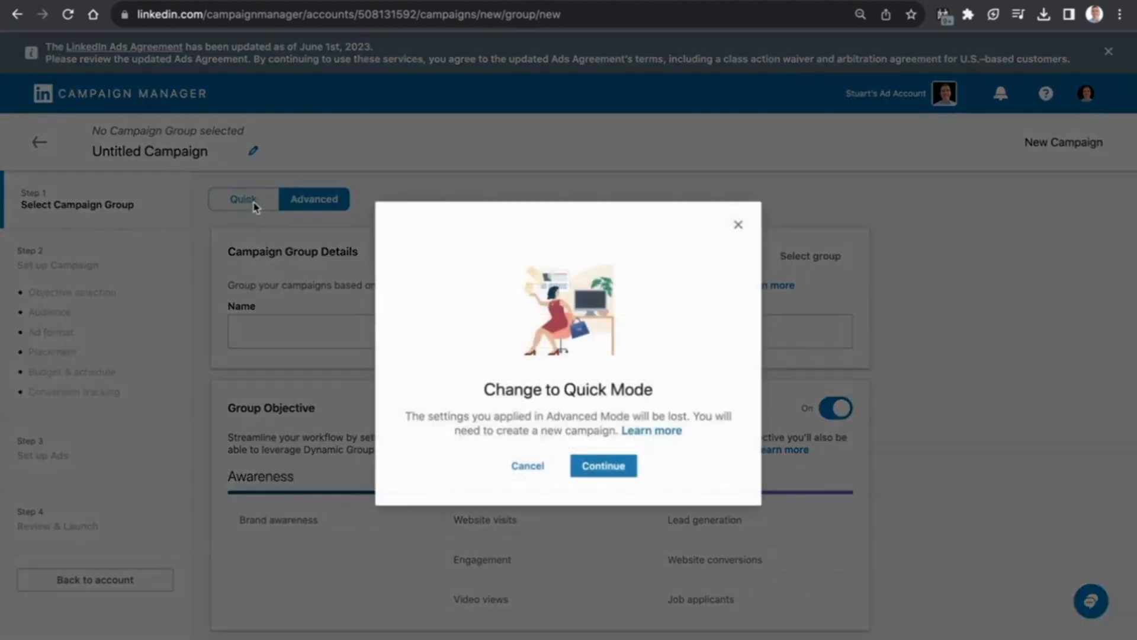
pyautogui.click(618, 467)
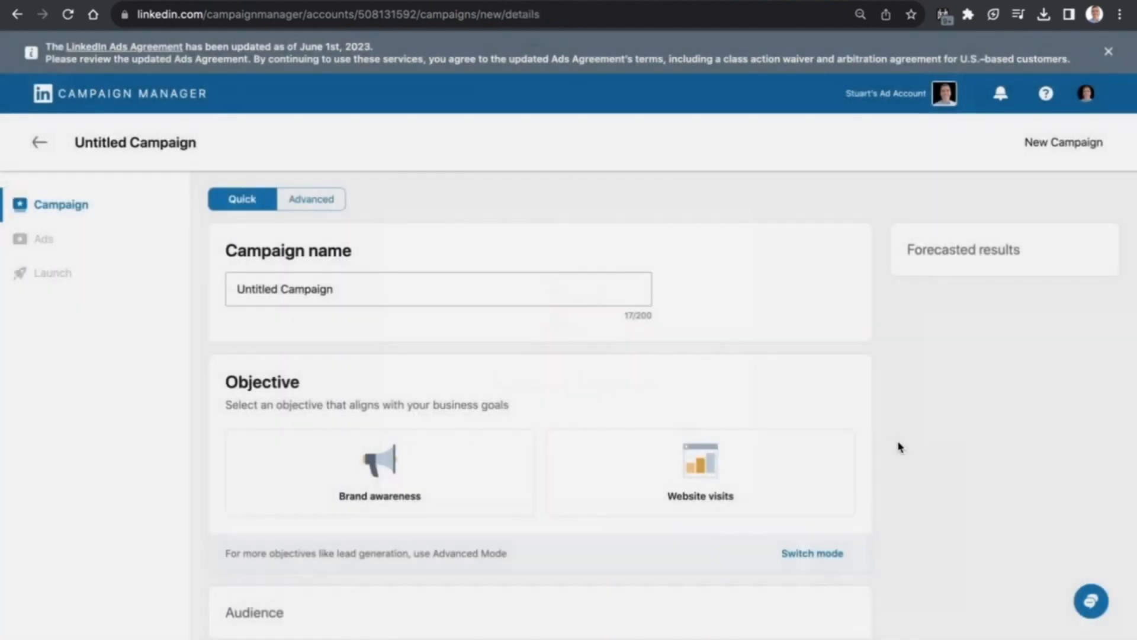
pyautogui.scroll(-3, 898, 446)
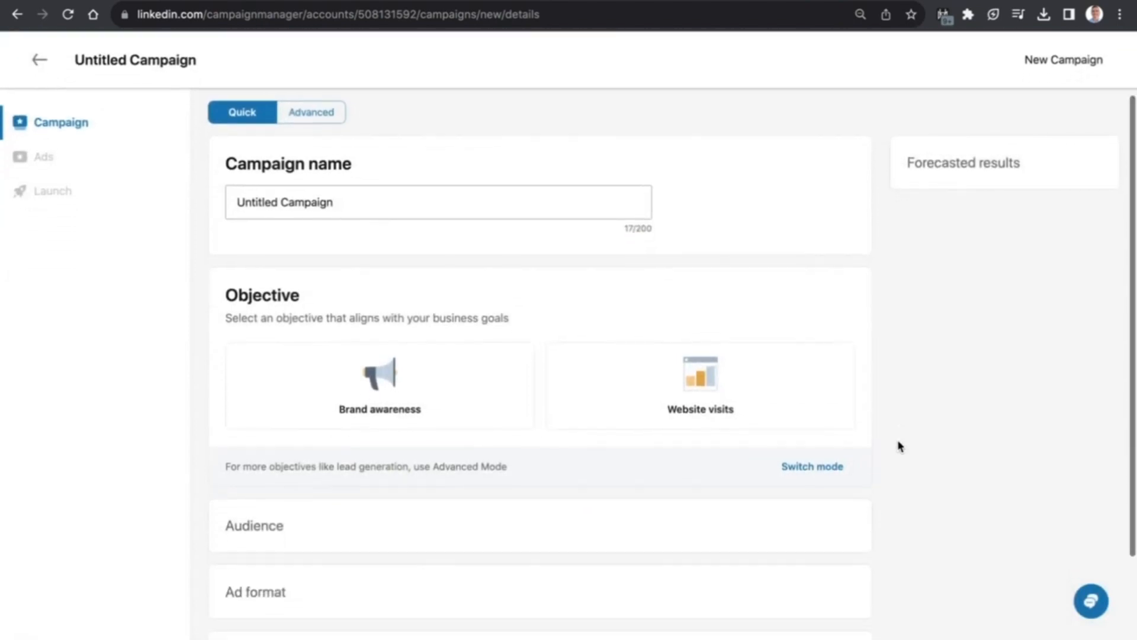
pyautogui.scroll(-4, 898, 446)
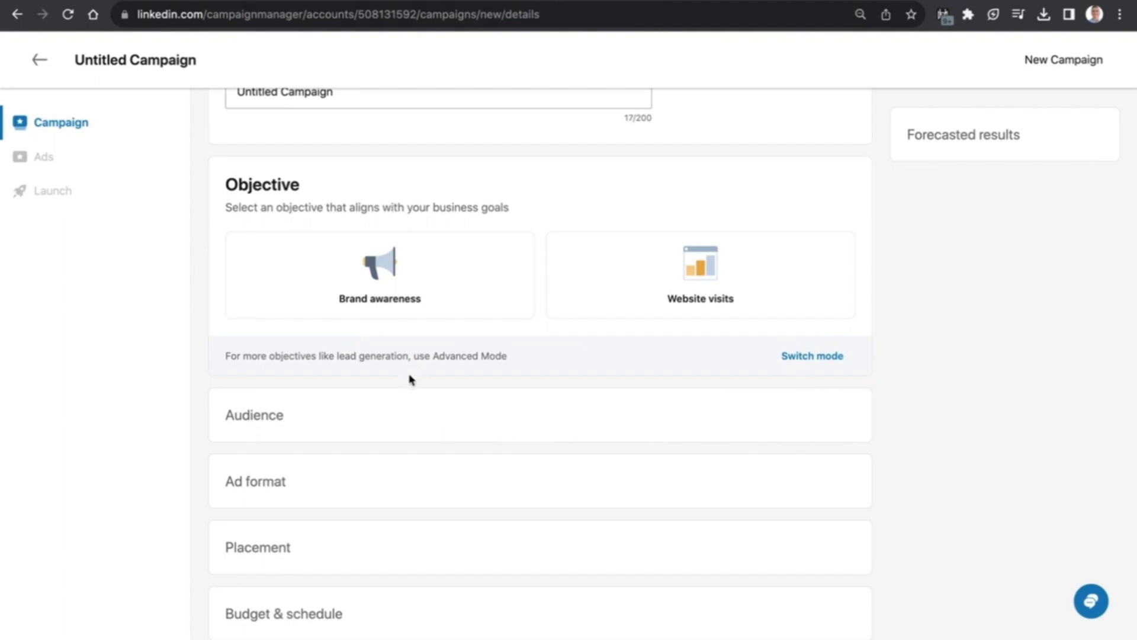
pyautogui.scroll(-2, 351, 481)
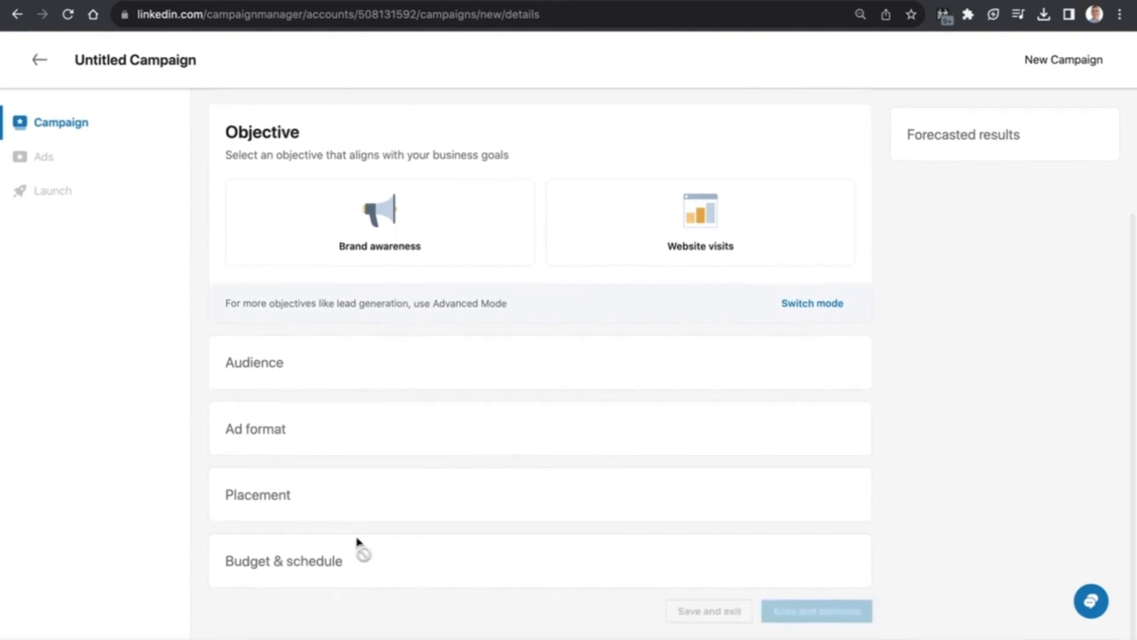
pyautogui.click(696, 221)
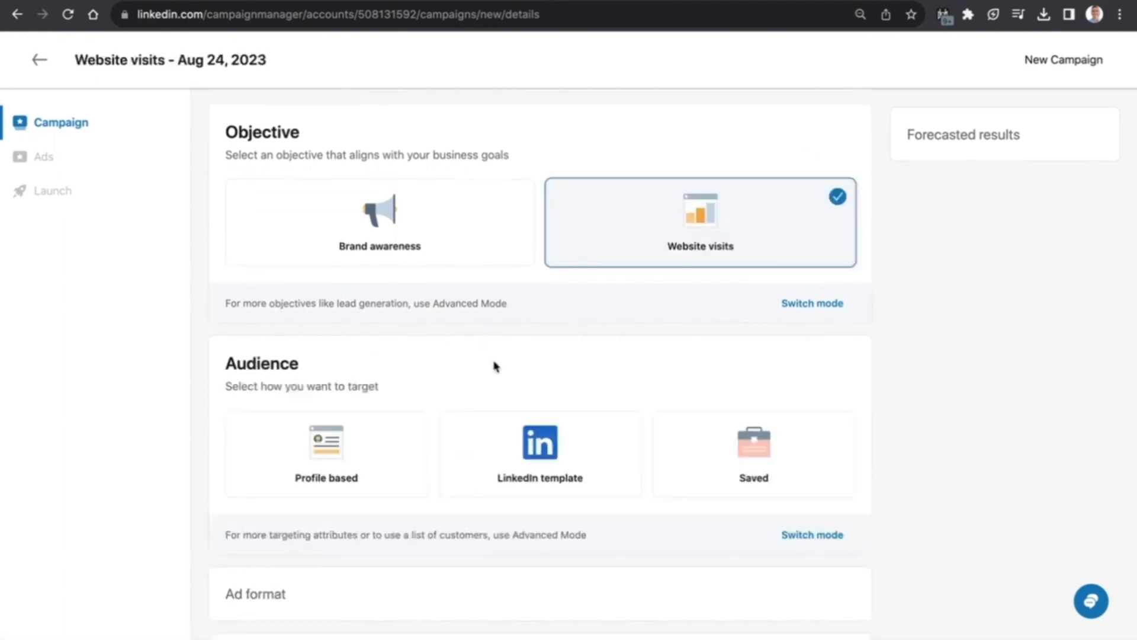
# - Choose profile-based audience targeting and associate the Primeo Media page with the single image ad format
pyautogui.scroll(-5, 497, 366)
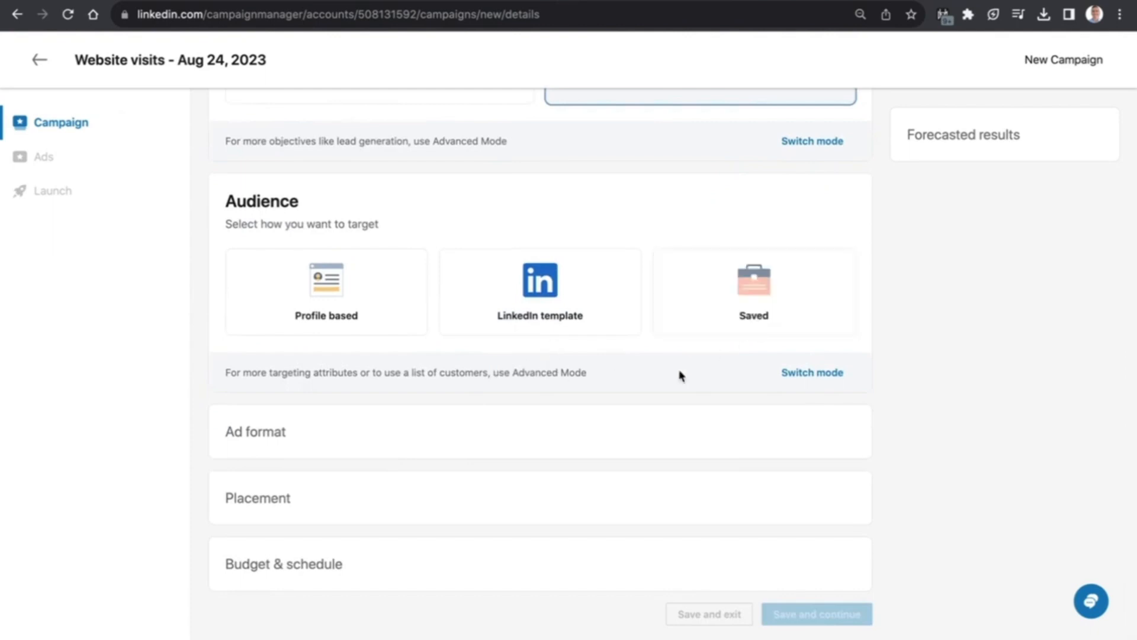
pyautogui.click(322, 279)
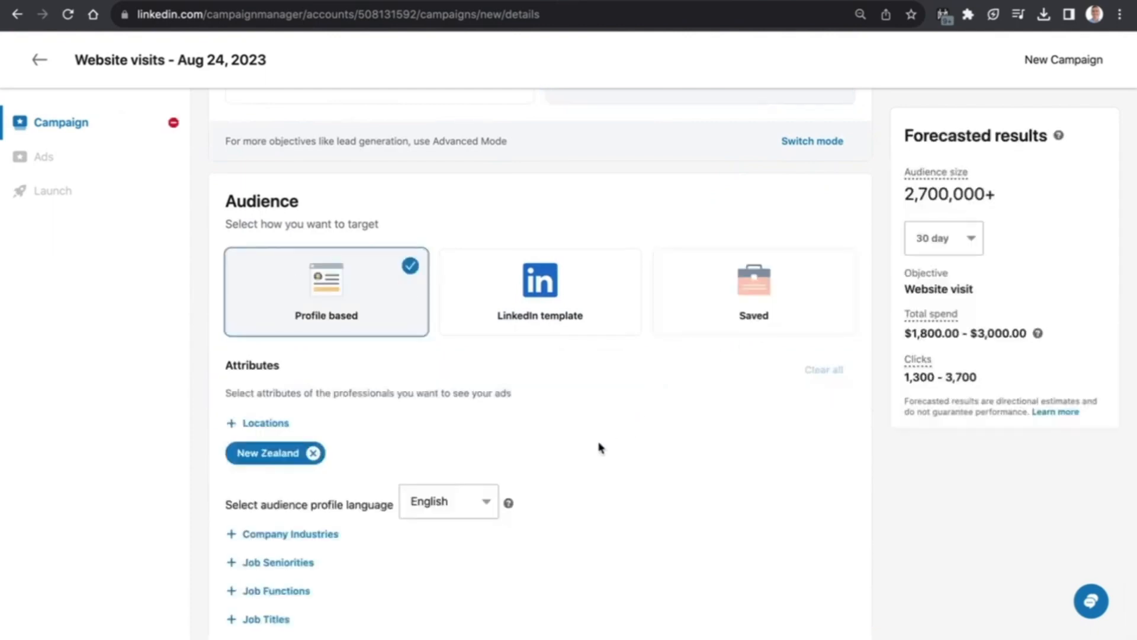
pyautogui.scroll(-4, 599, 447)
pyautogui.scroll(-6, 600, 447)
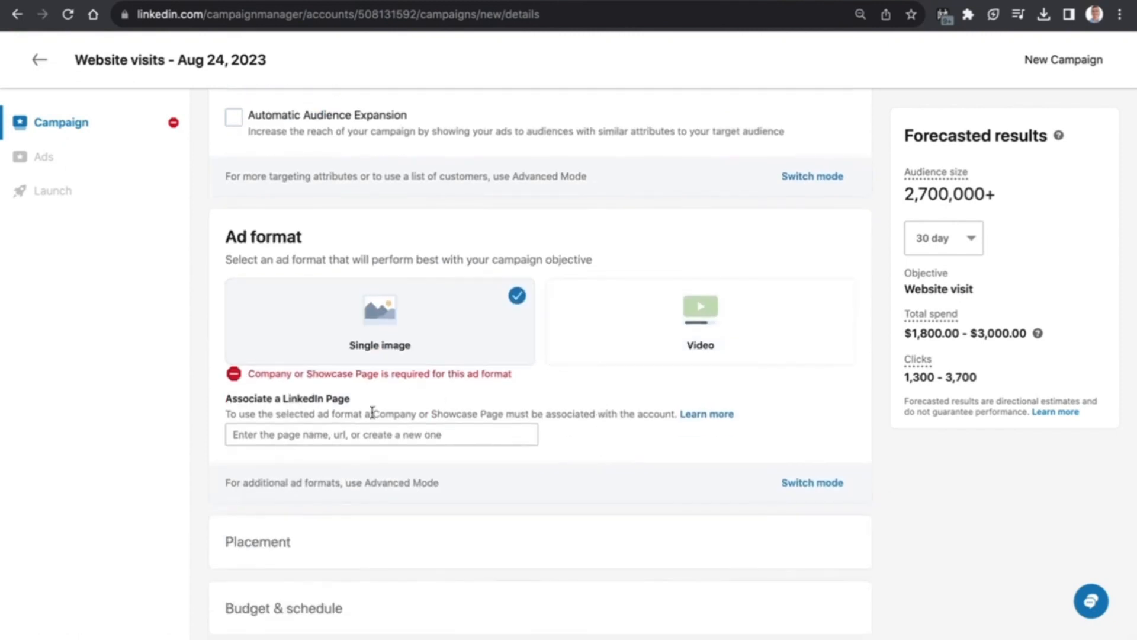
pyautogui.click(364, 435)
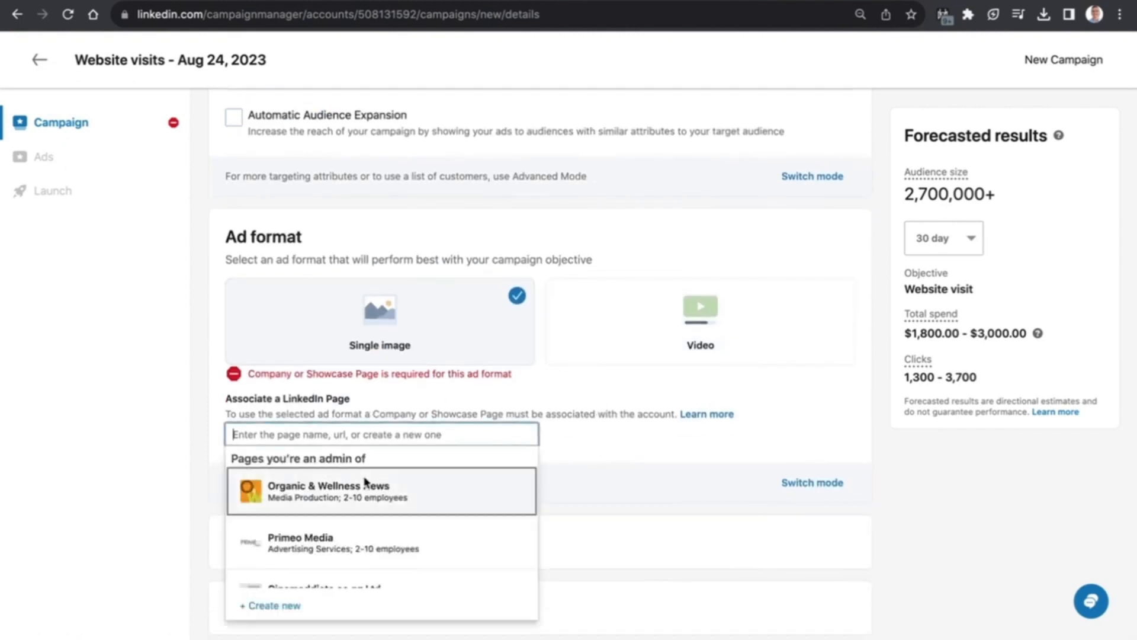
pyautogui.click(385, 556)
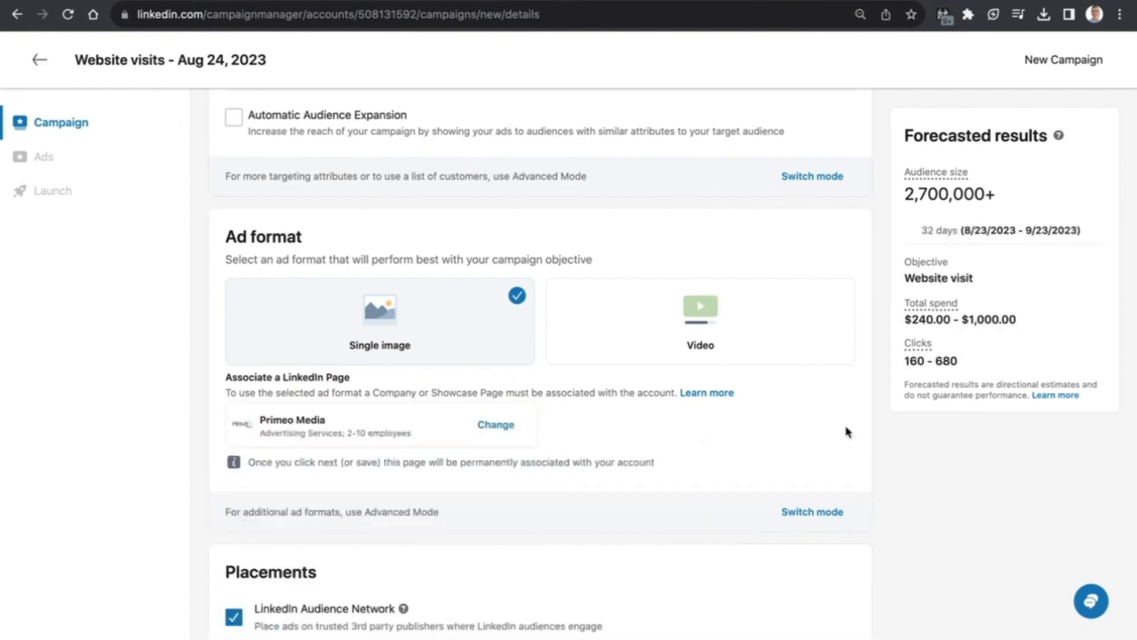
# - Review the campaign's placement, budget and schedule settings, and switch the campaign to Advanced mode
pyautogui.scroll(-2, 848, 432)
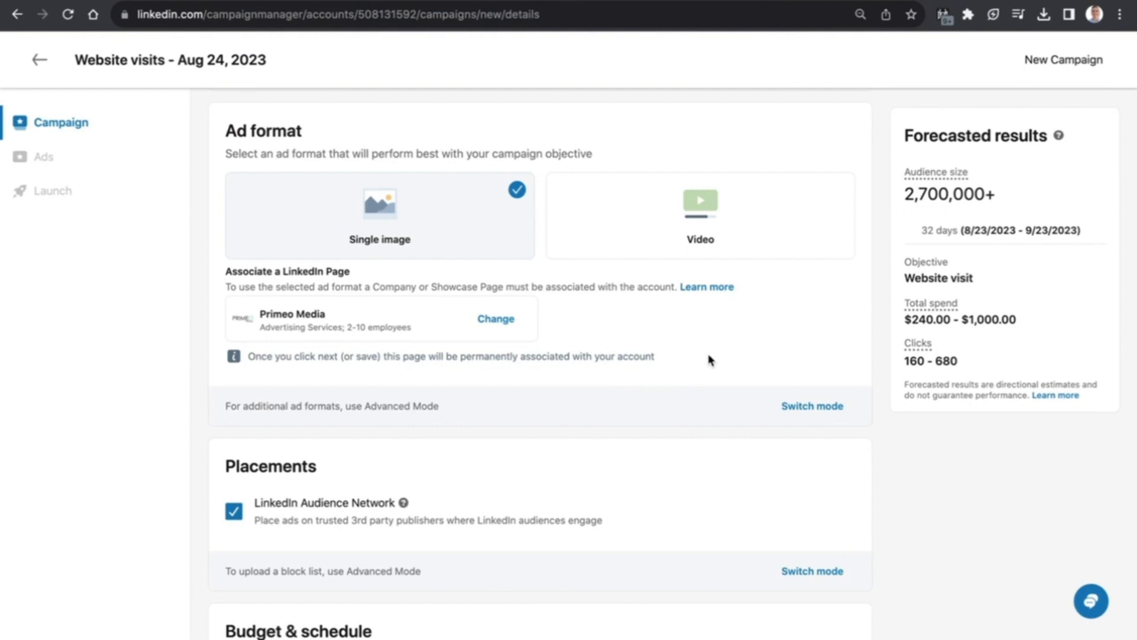
pyautogui.scroll(-4, 710, 360)
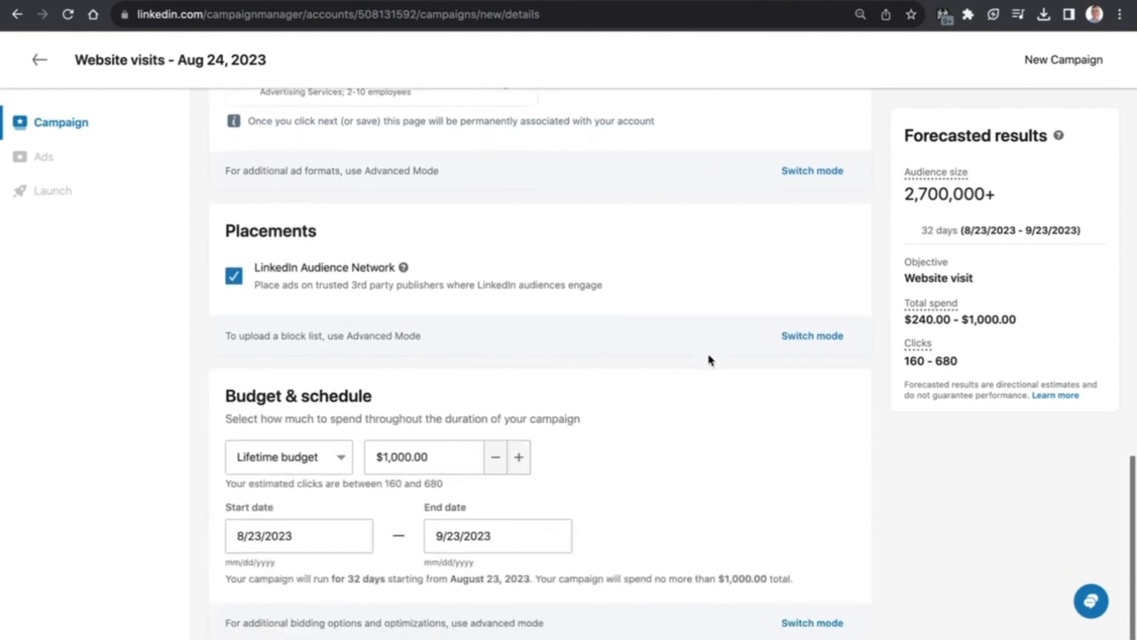
pyautogui.scroll(-1, 710, 360)
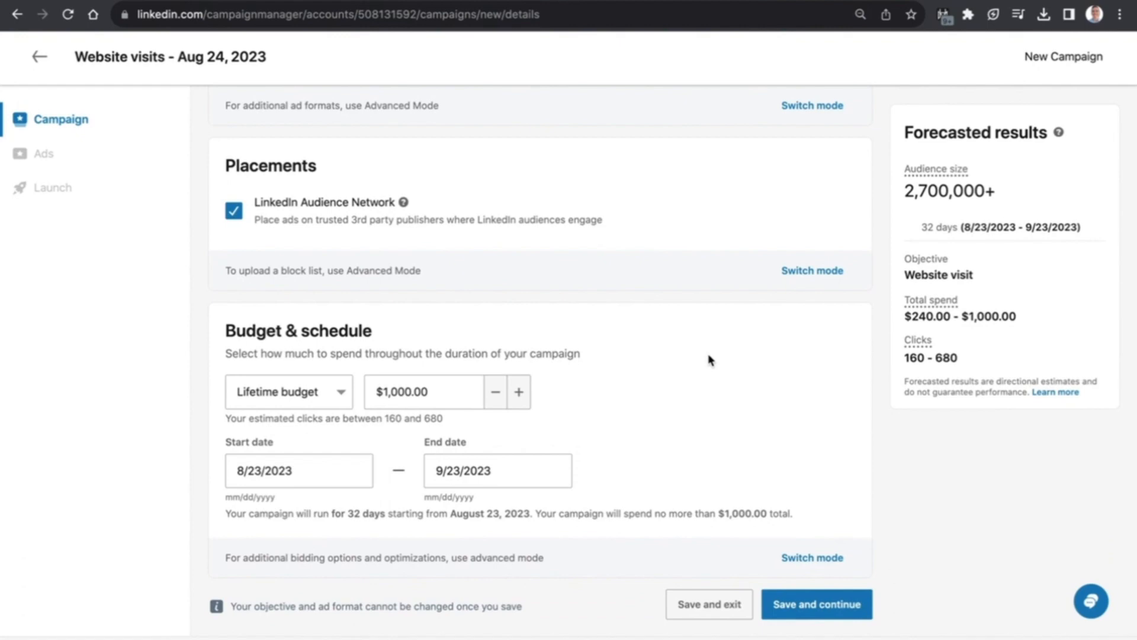
pyautogui.scroll(12, 710, 360)
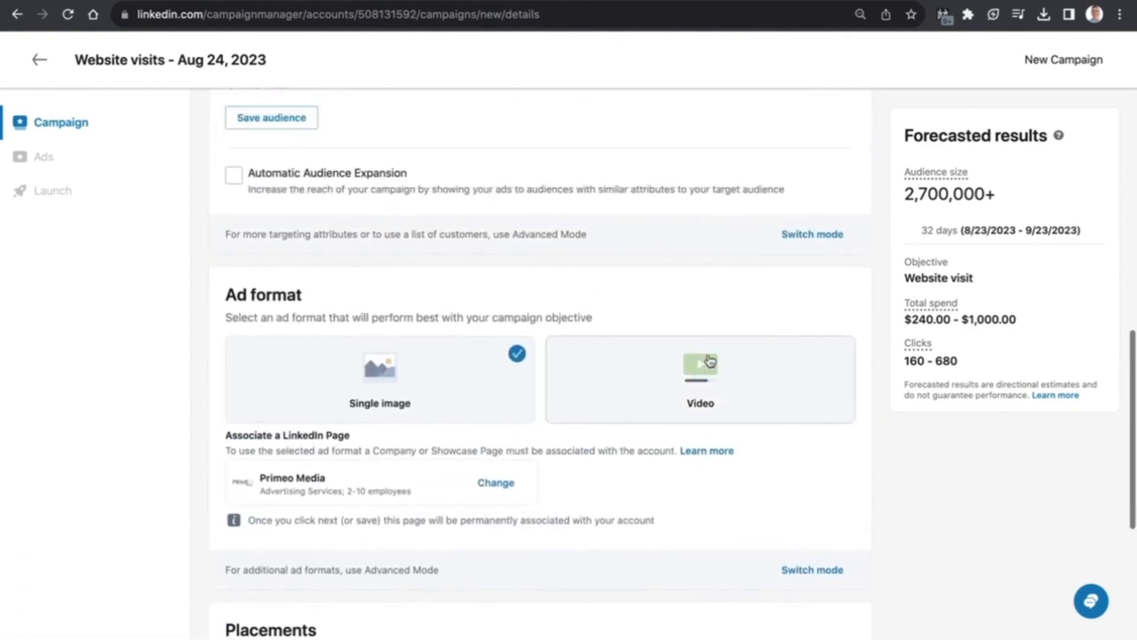
pyautogui.scroll(10, 710, 360)
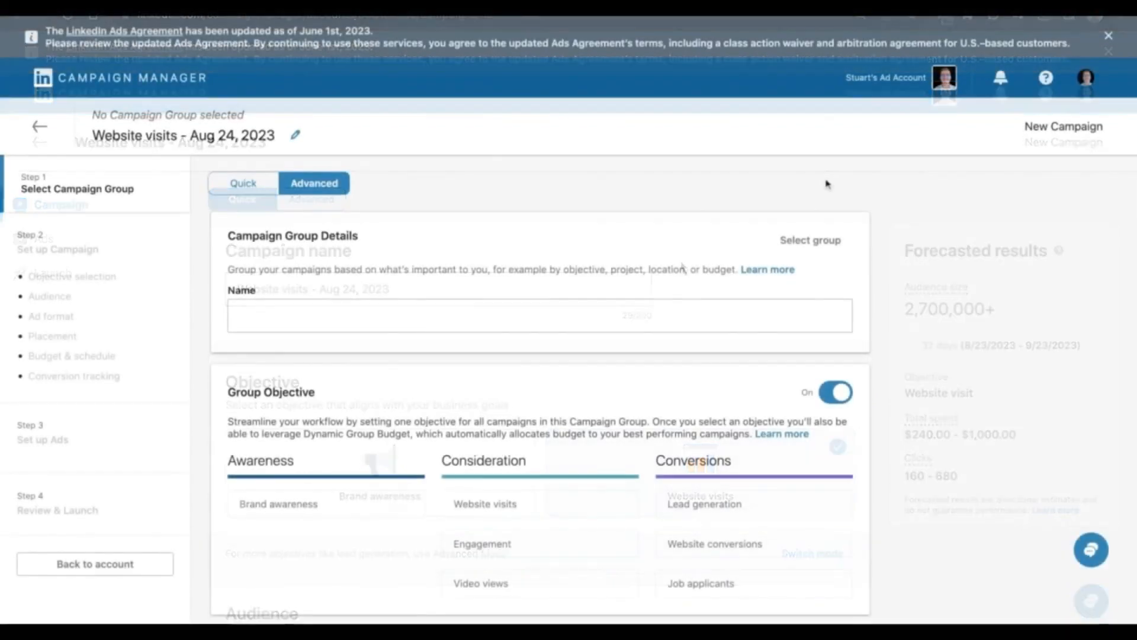
# - Set the campaign group's objective to Lead generation and check its budget and schedule options
pyautogui.scroll(-3, 907, 226)
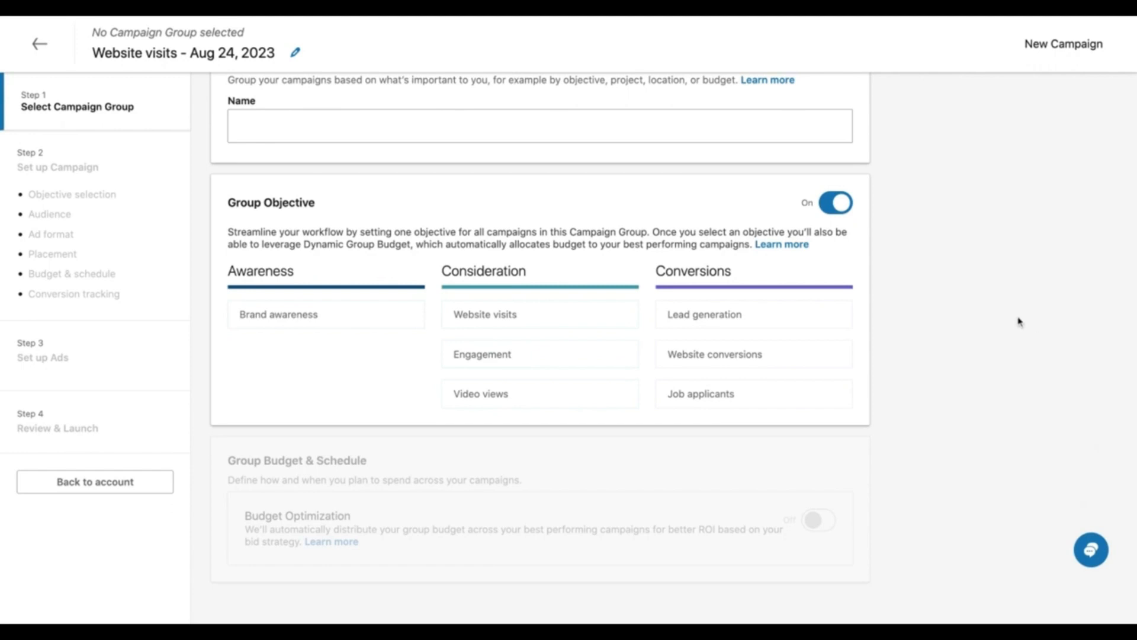
pyautogui.scroll(-1, 1020, 325)
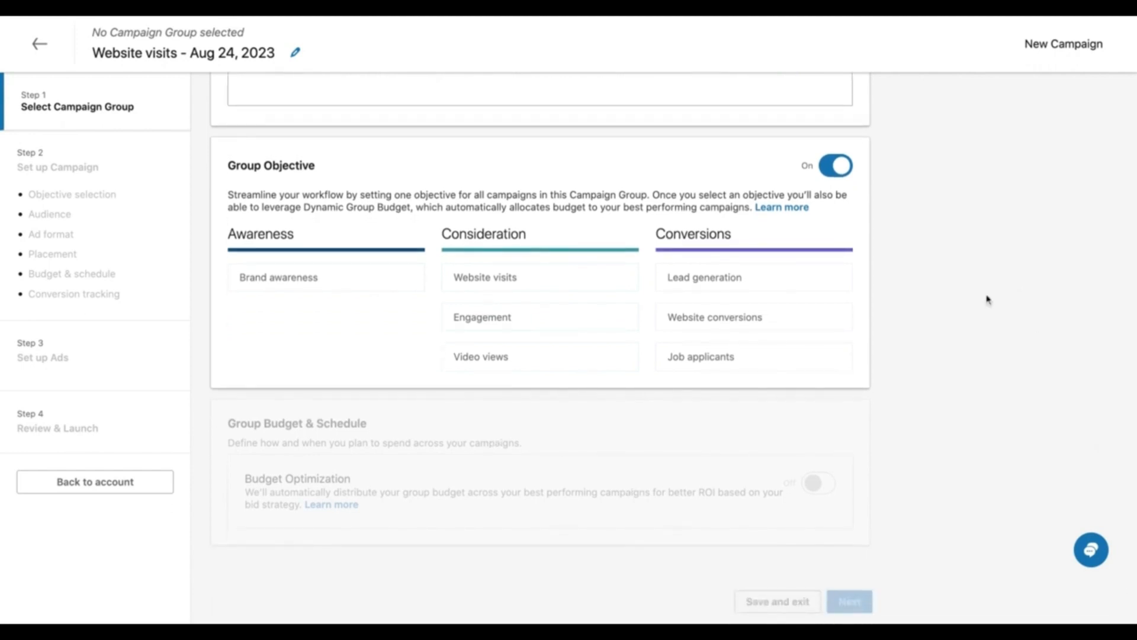
pyautogui.click(817, 281)
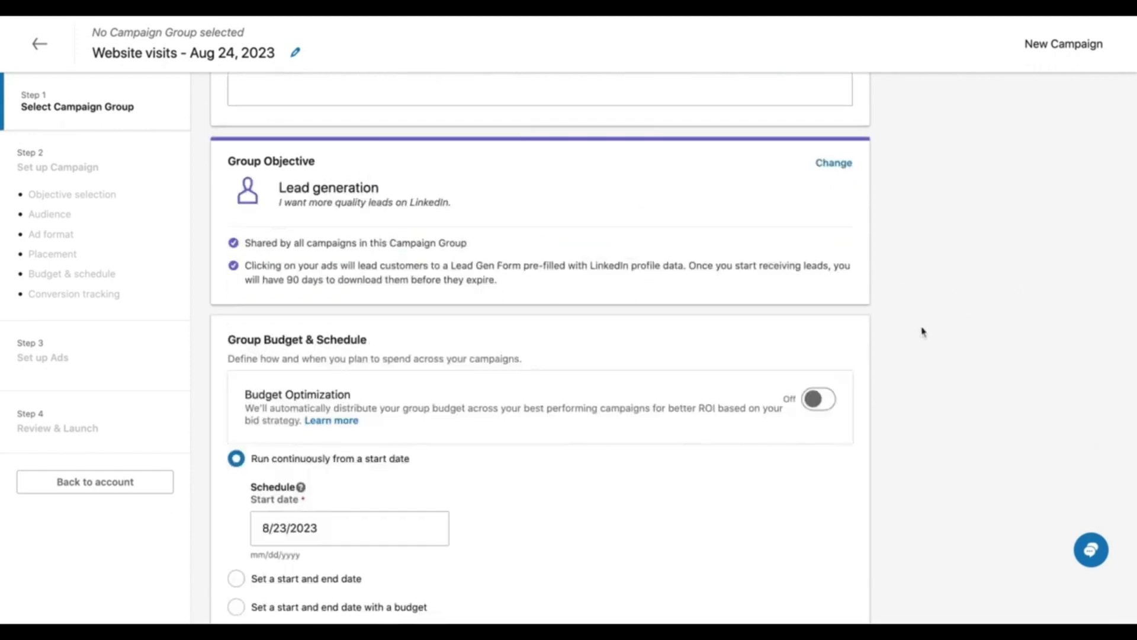
pyautogui.scroll(-4, 885, 326)
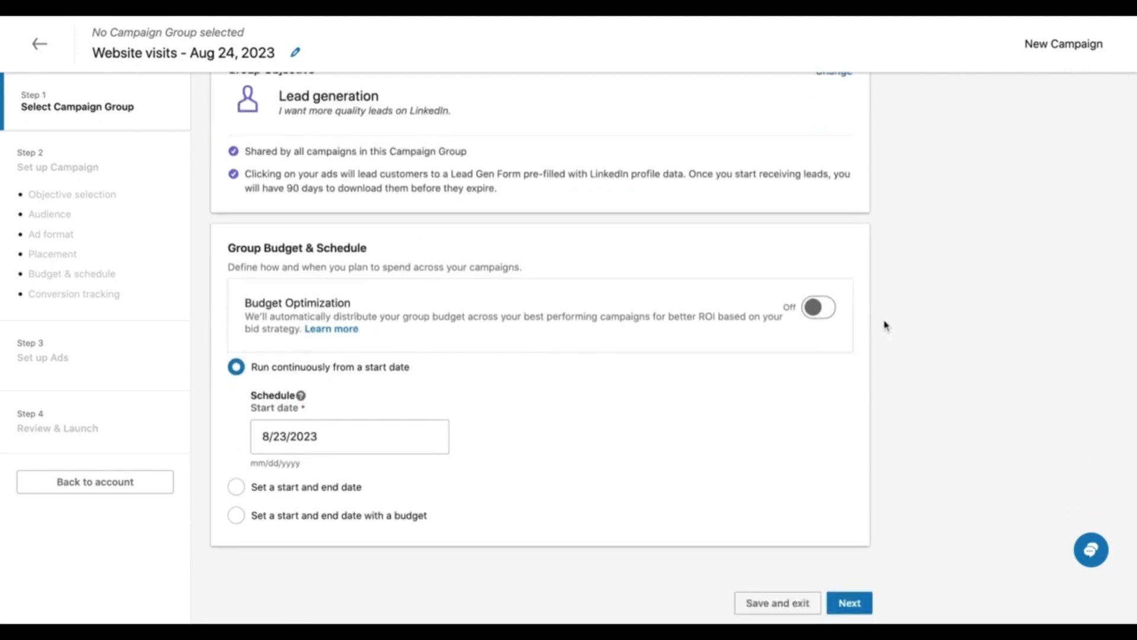
# - Set the campaign group to run with a start and end date with a budget, entering a $500 lifetime budget
pyautogui.scroll(8, 882, 305)
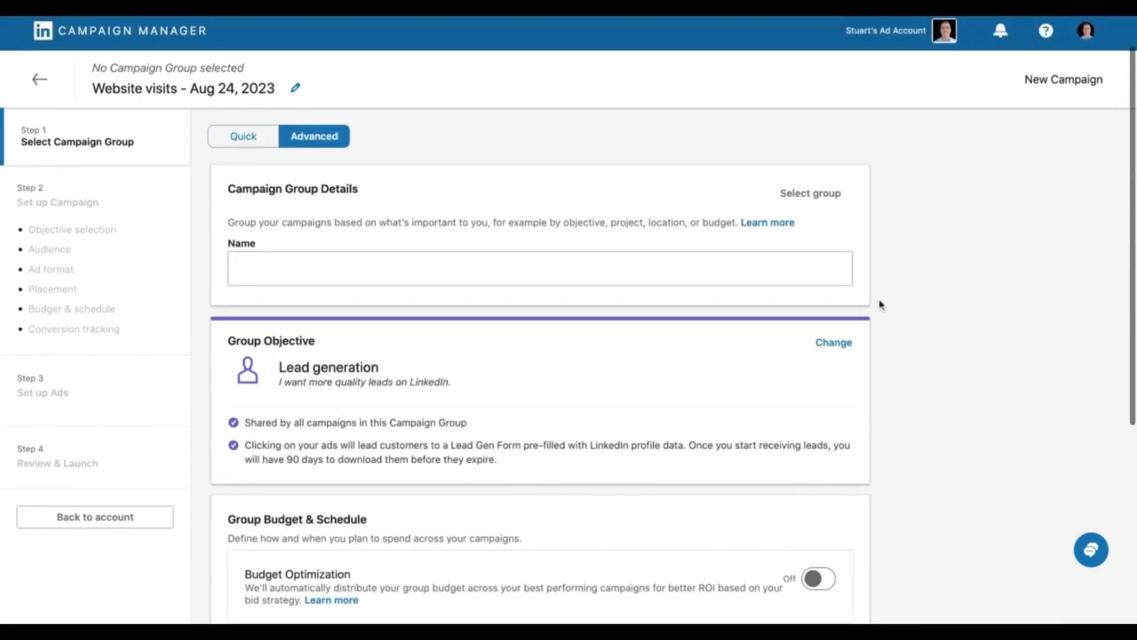
pyautogui.scroll(-3, 881, 304)
pyautogui.scroll(-2, 861, 300)
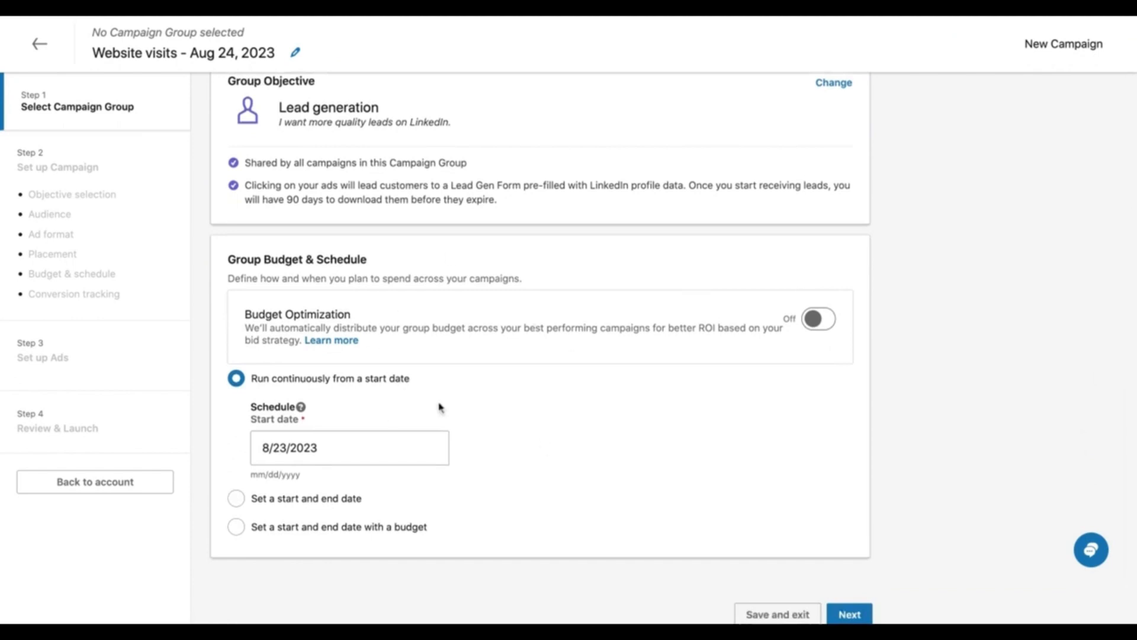
pyautogui.scroll(-1, 439, 406)
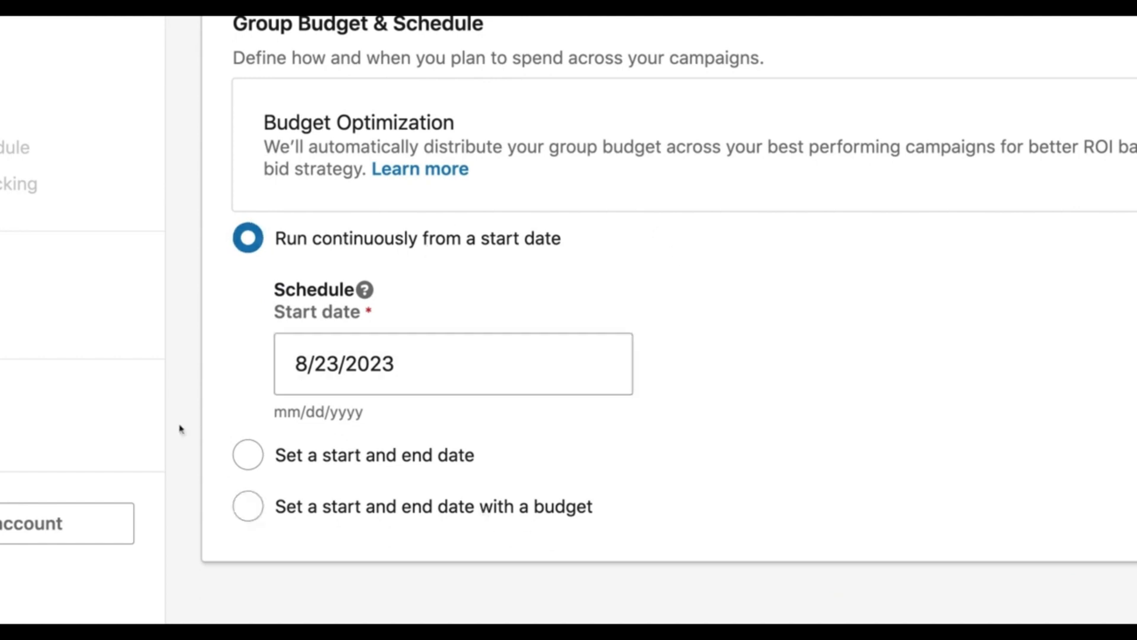
pyautogui.click(259, 515)
pyautogui.scroll(-3, 577, 464)
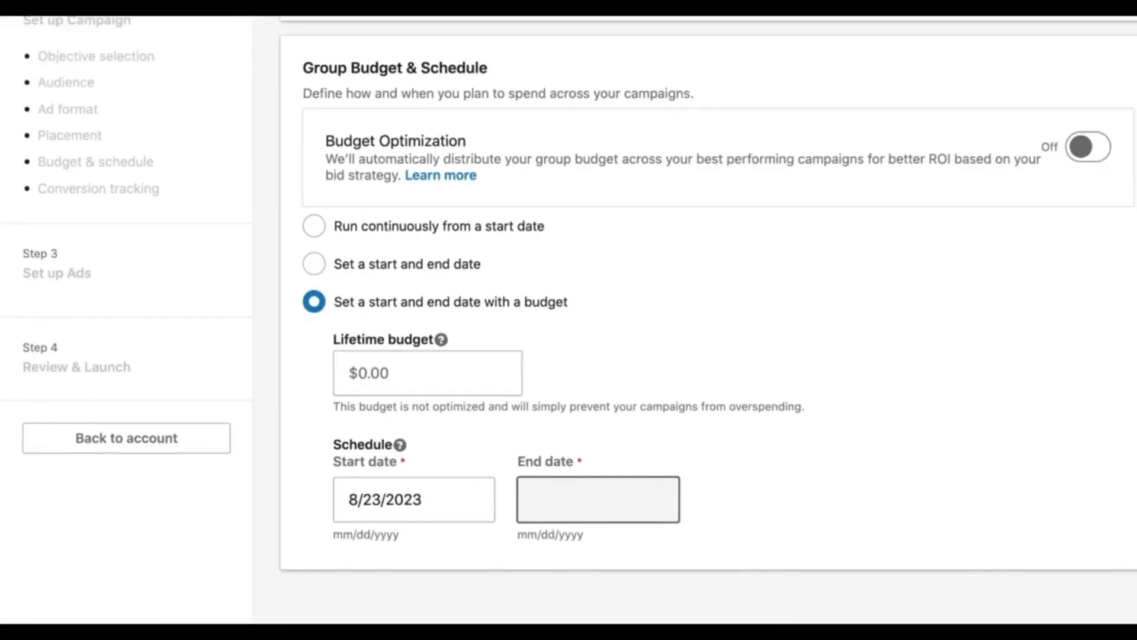
pyautogui.click(475, 383)
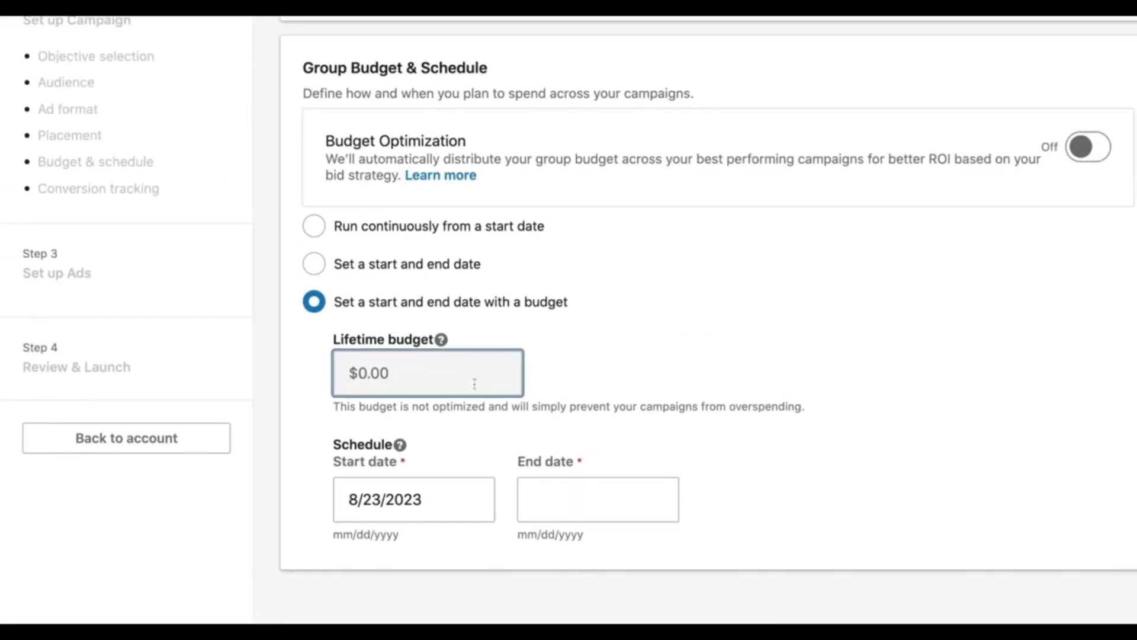
pyautogui.write('500')
pyautogui.click(668, 374)
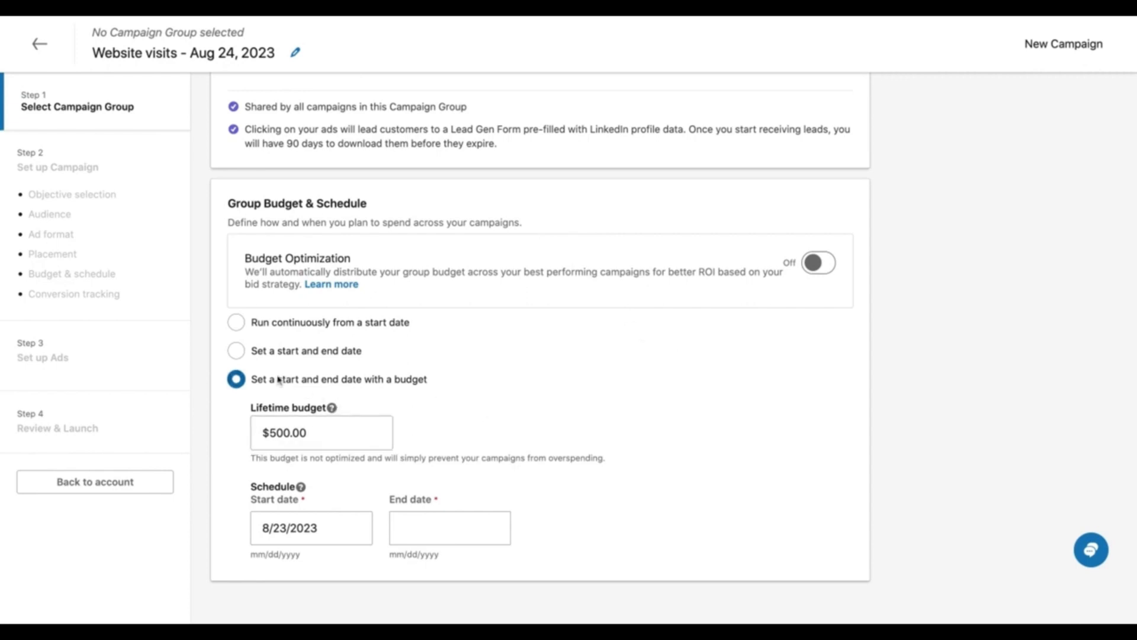
# - Switch the group schedule to a start and end date without a budget, ending on 8/31/2023
pyautogui.click(236, 353)
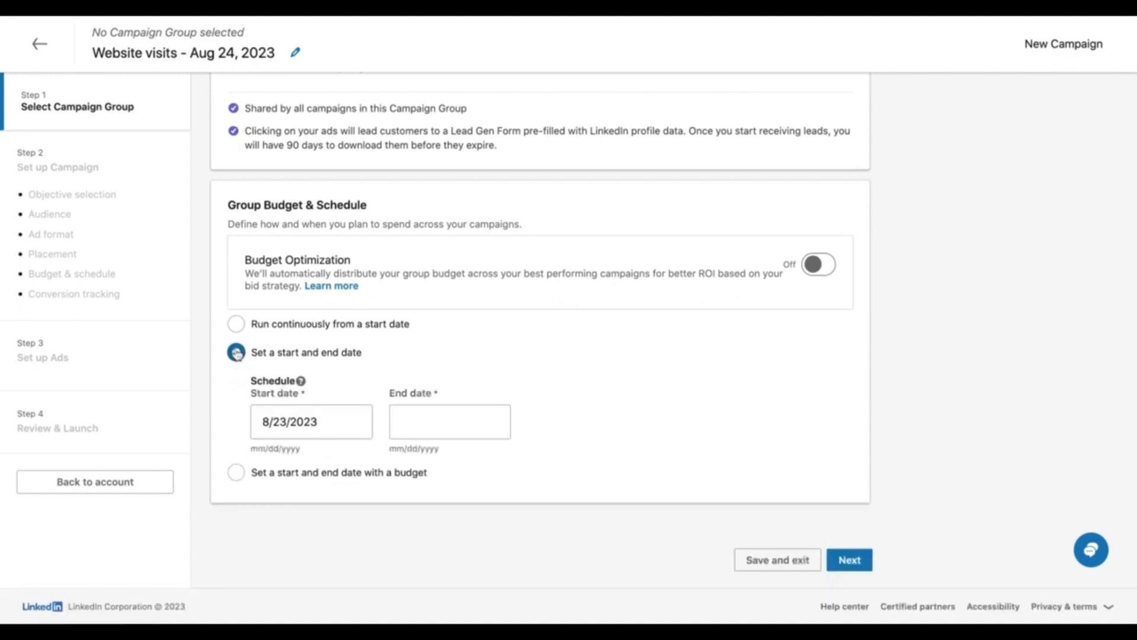
pyautogui.click(453, 422)
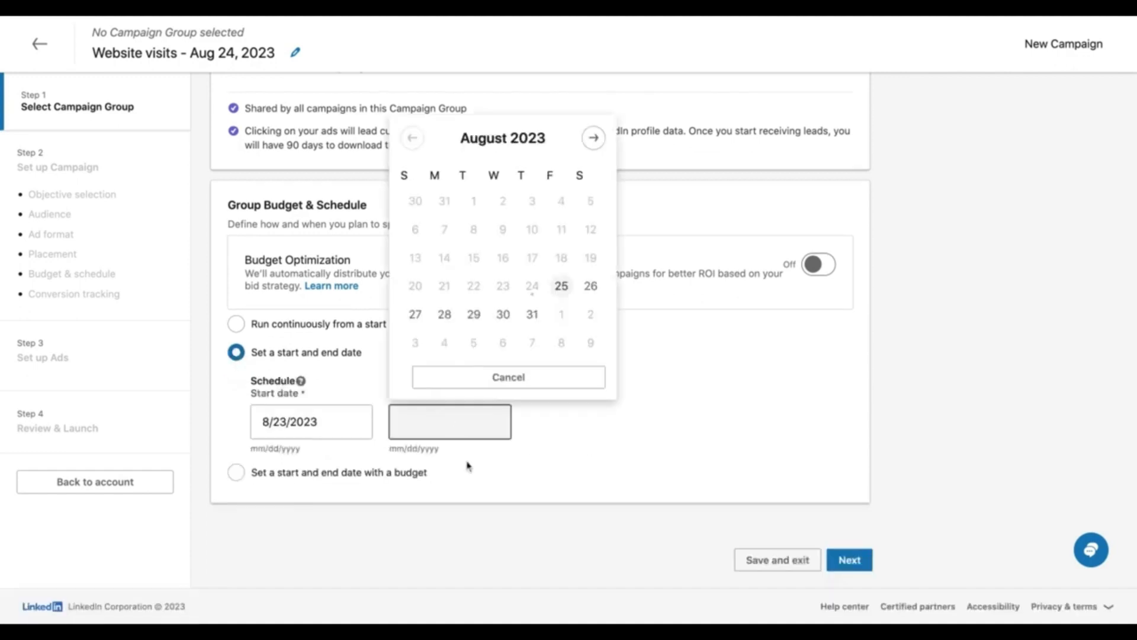
pyautogui.click(533, 315)
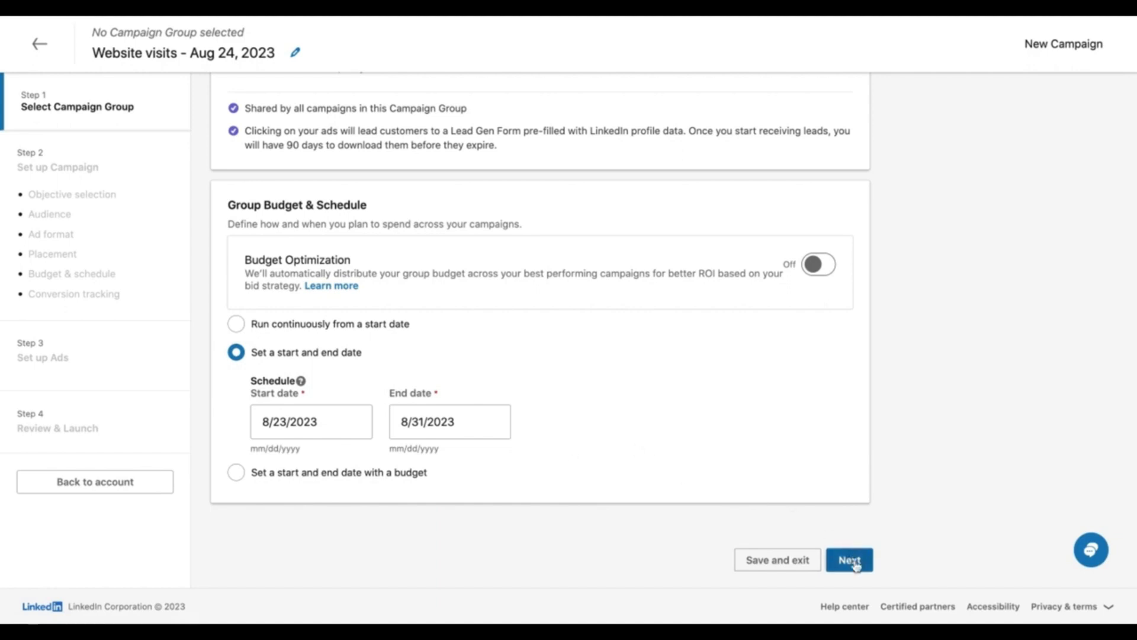
# - Name the campaign group "Test Campaign" and proceed to the campaign setup step
pyautogui.scroll(1, 948, 492)
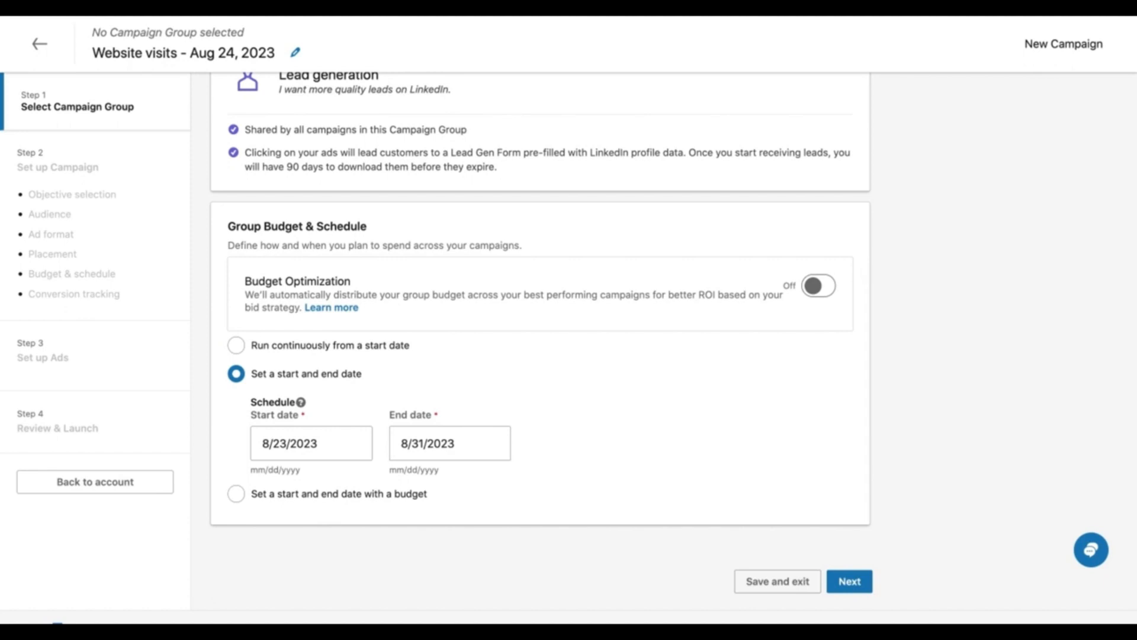
pyautogui.scroll(6, 835, 268)
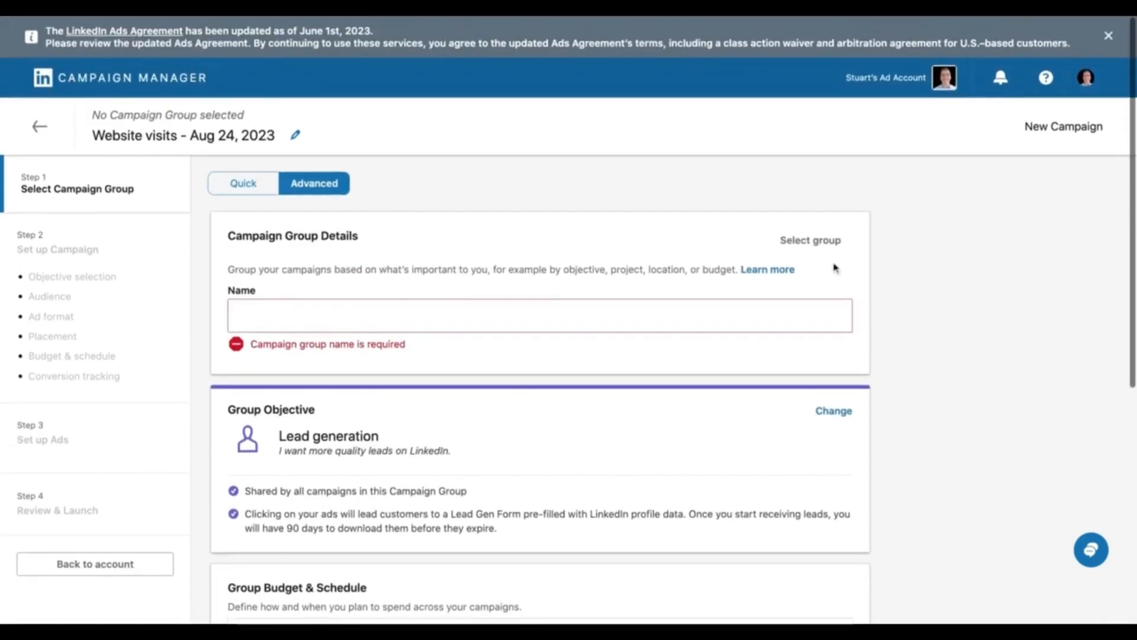
pyautogui.click(487, 316)
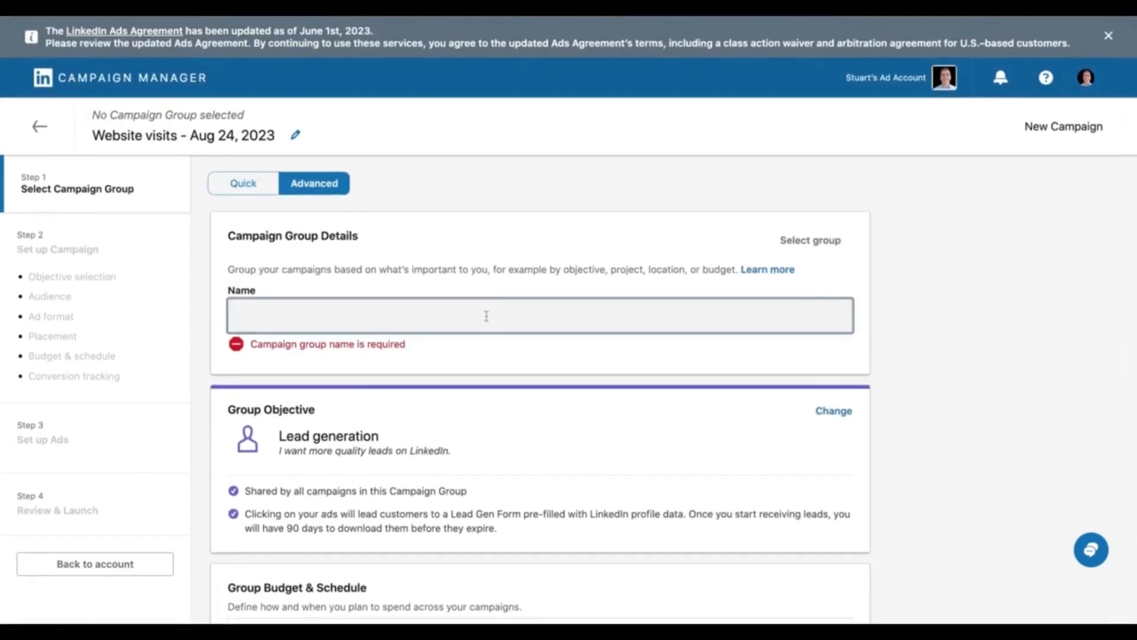
pyautogui.write('Tes')
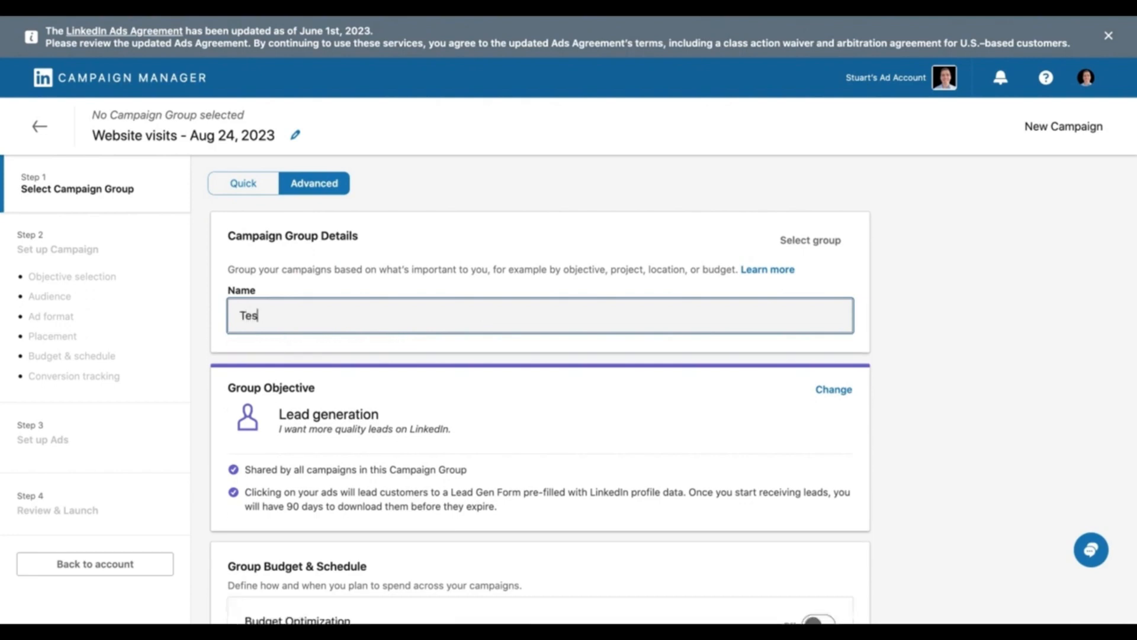
pyautogui.write('t Campaign')
pyautogui.click(976, 315)
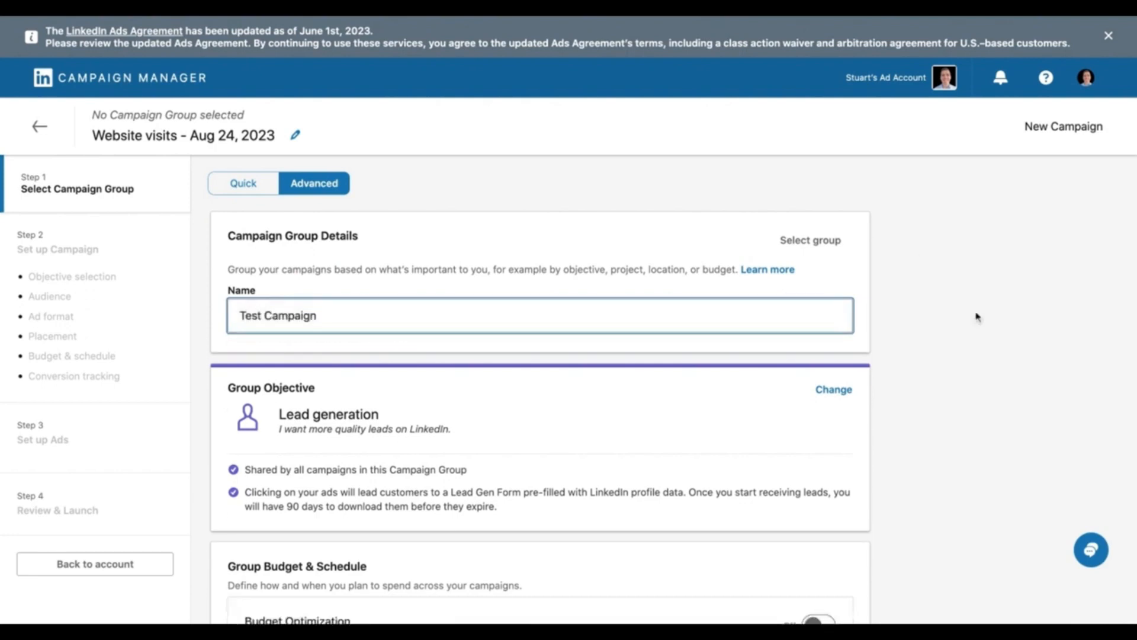
pyautogui.scroll(-5, 947, 370)
pyautogui.click(850, 570)
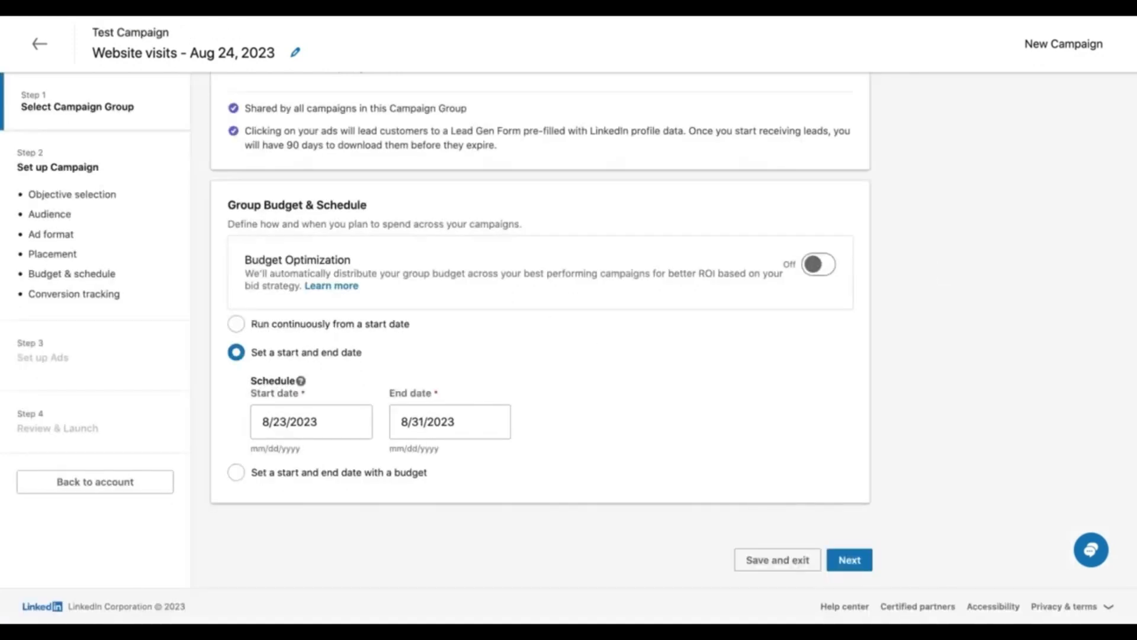
pyautogui.scroll(5, 906, 429)
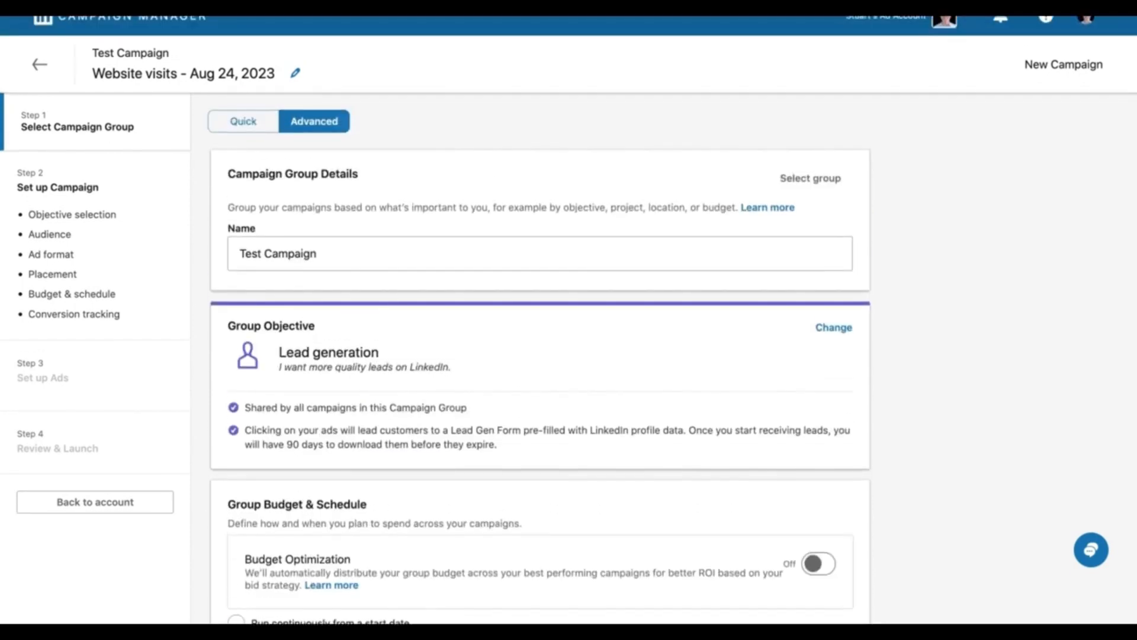
pyautogui.scroll(-4, 906, 428)
pyautogui.scroll(-2, 905, 427)
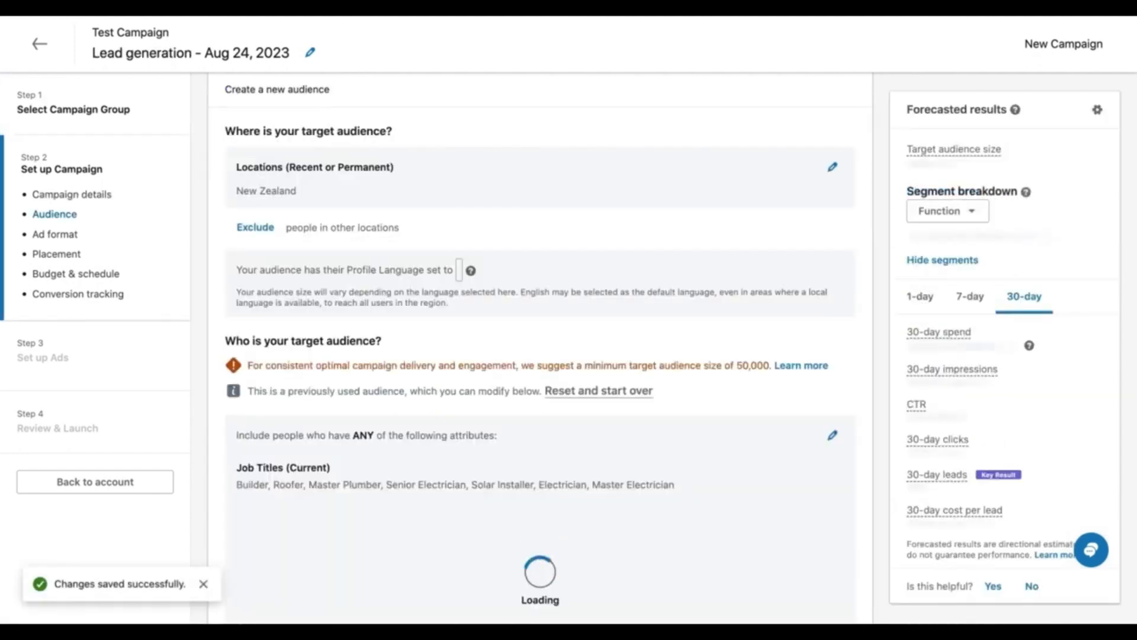
# - Review the campaign details, the audience location and job title targeting, and the forecasted results
pyautogui.scroll(4, 873, 232)
pyautogui.scroll(3, 874, 233)
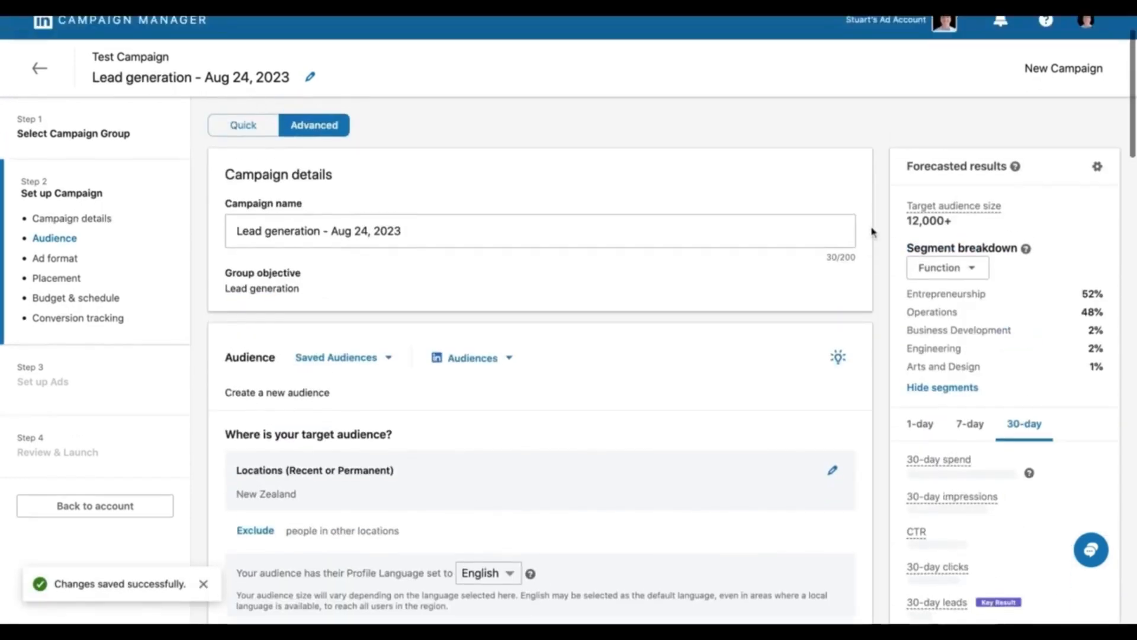
pyautogui.scroll(-2, 873, 232)
pyautogui.scroll(-2, 550, 271)
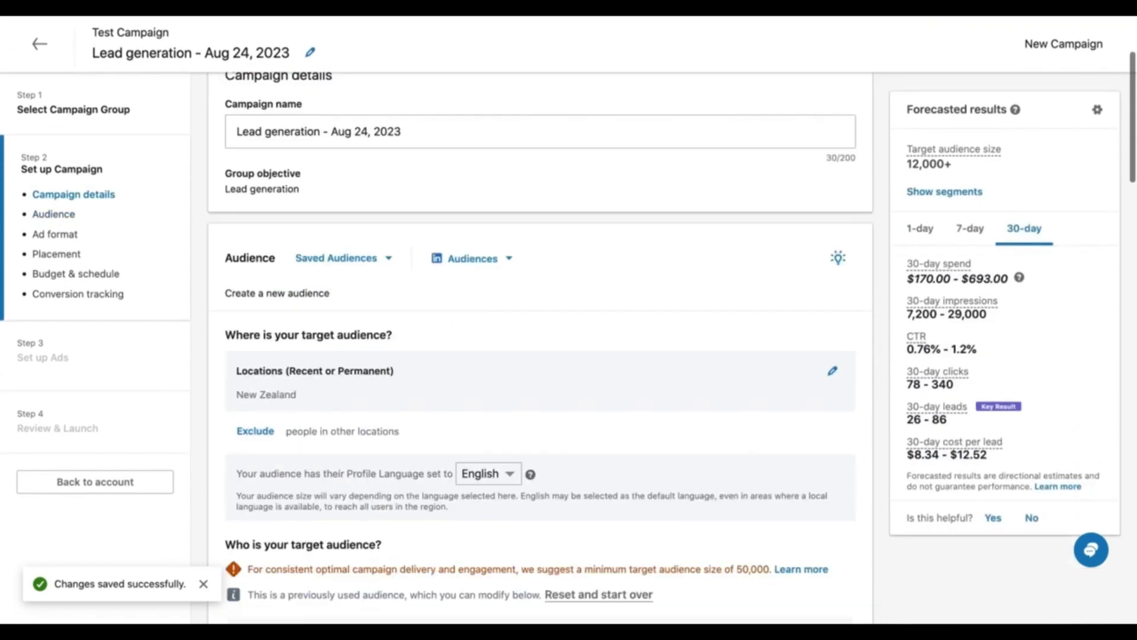
pyautogui.scroll(-1, 550, 270)
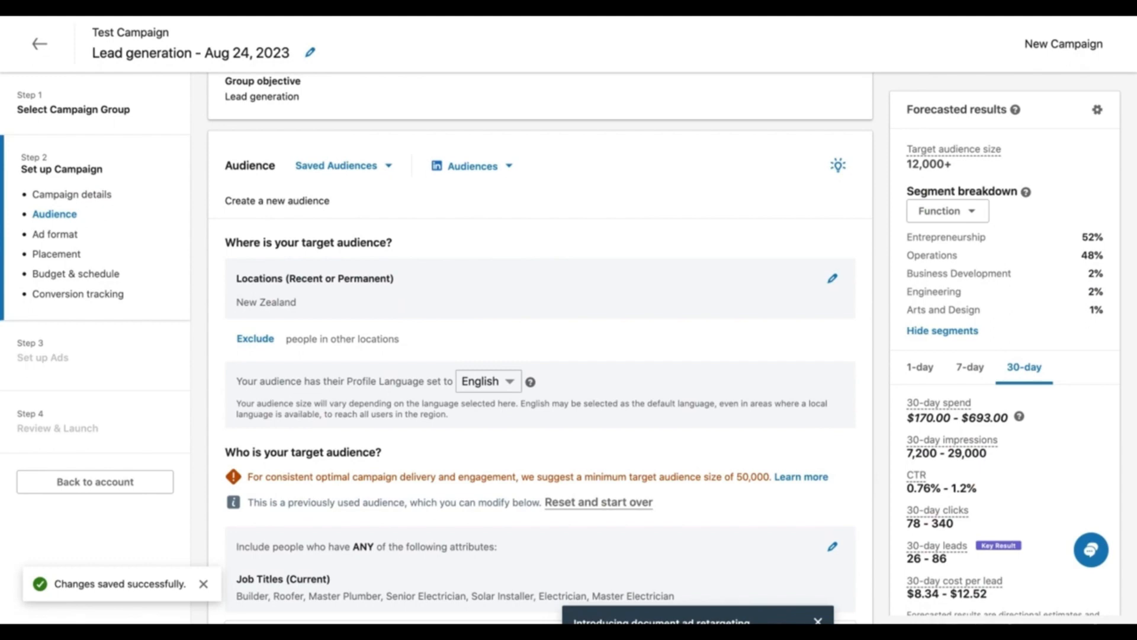
pyautogui.scroll(-3, 735, 296)
pyautogui.scroll(3, 734, 296)
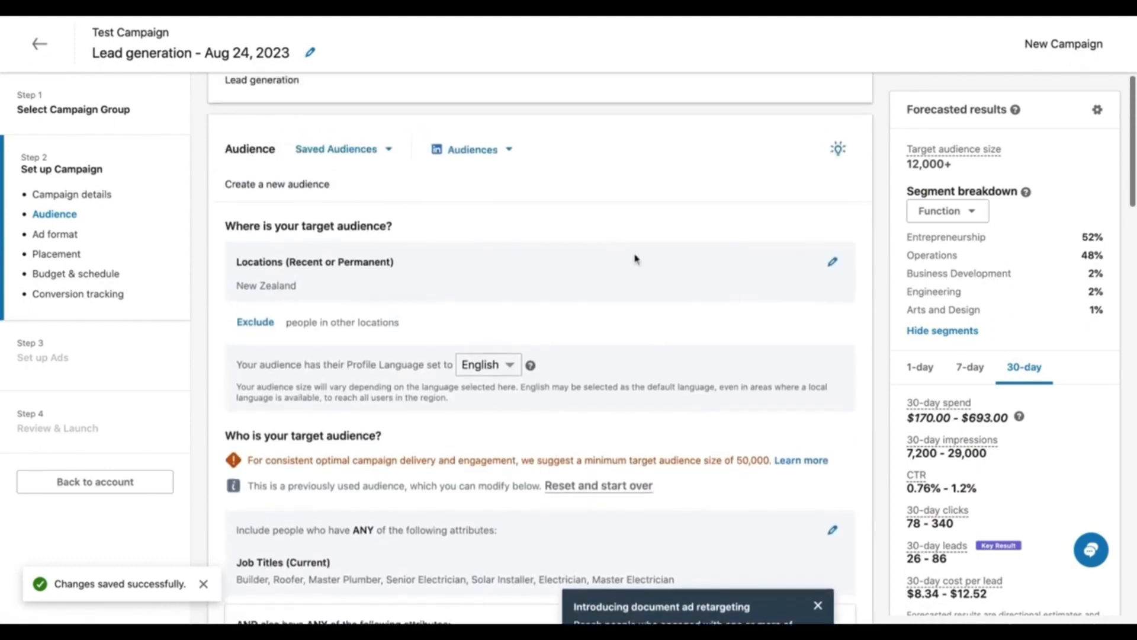
pyautogui.scroll(-1, 513, 342)
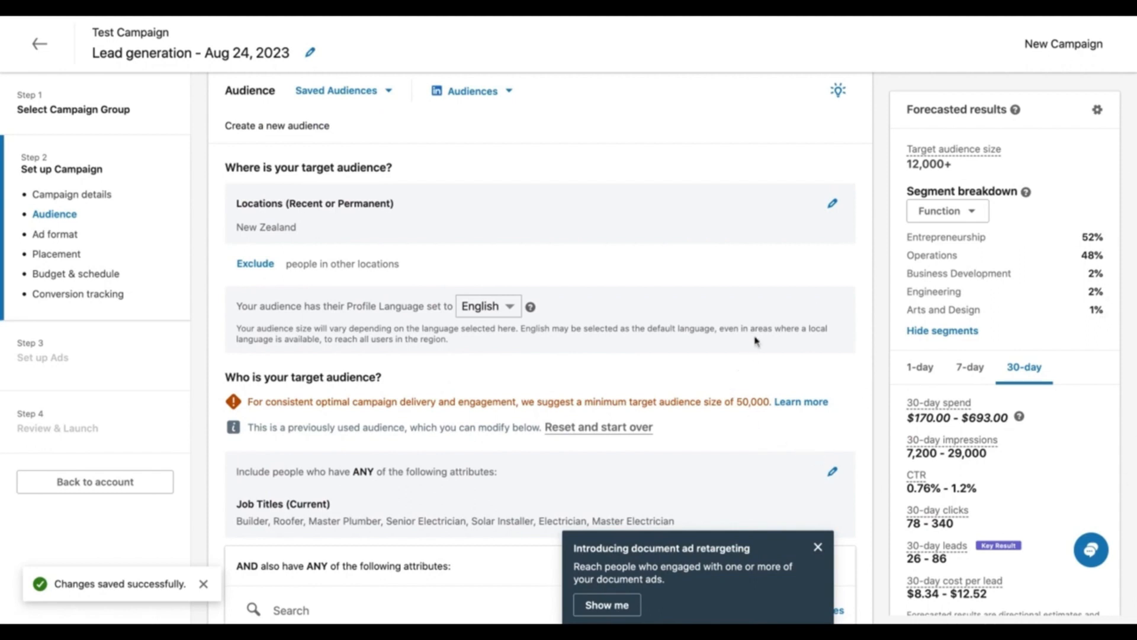
# - Add Australia to the audience's target locations alongside New Zealand
pyautogui.click(832, 203)
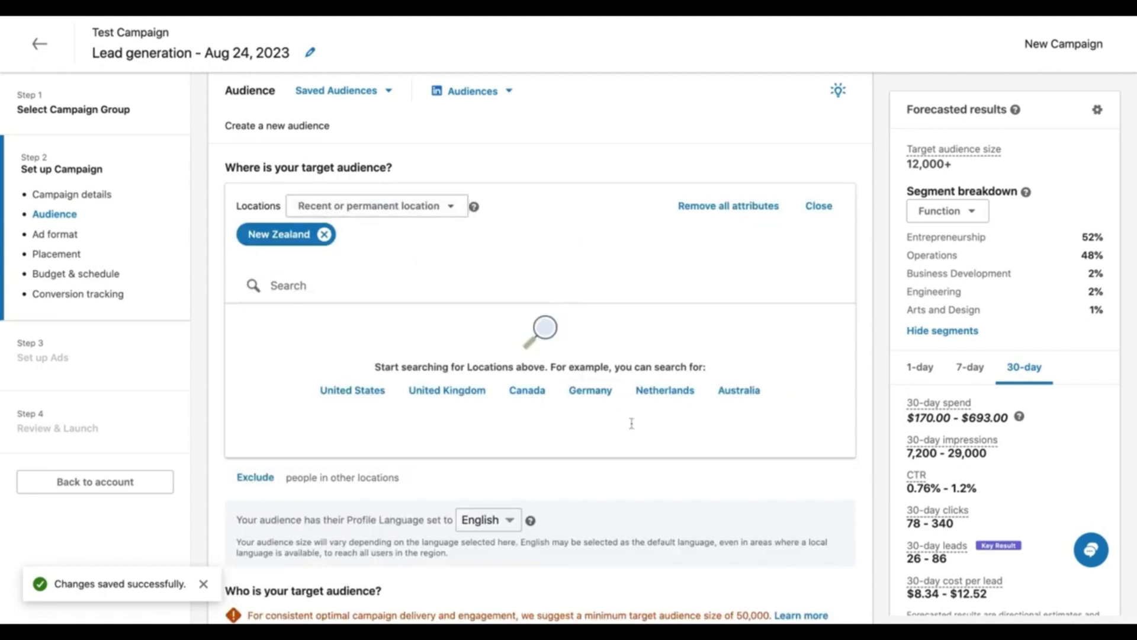
pyautogui.click(305, 279)
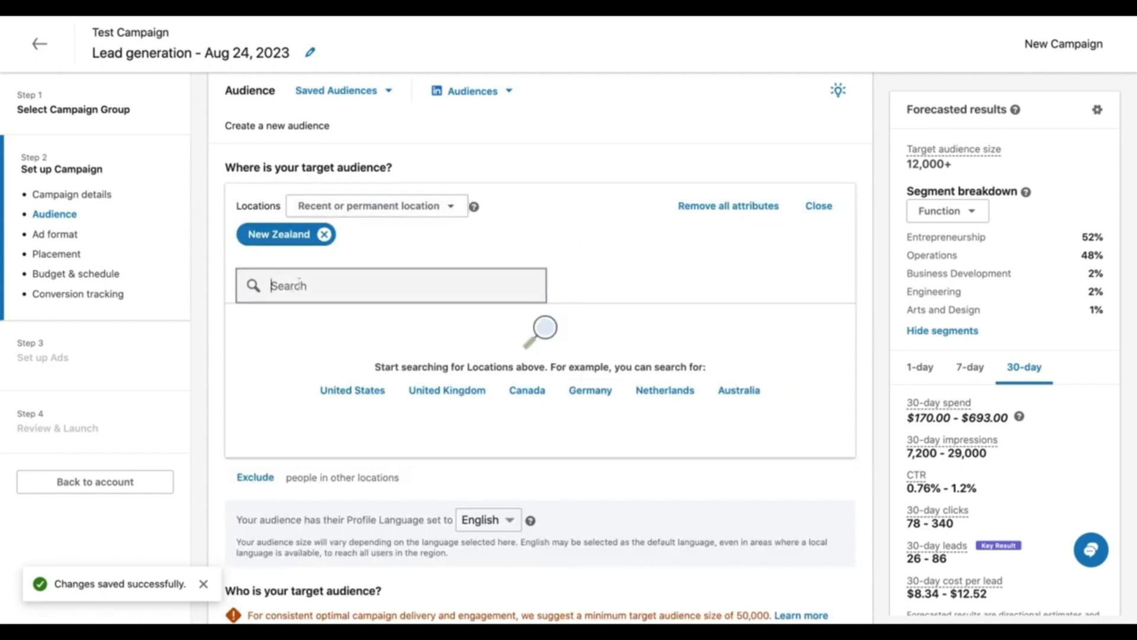
pyautogui.write('ausrt')
pyautogui.press('BackSpace')
pyautogui.press('BackSpace')
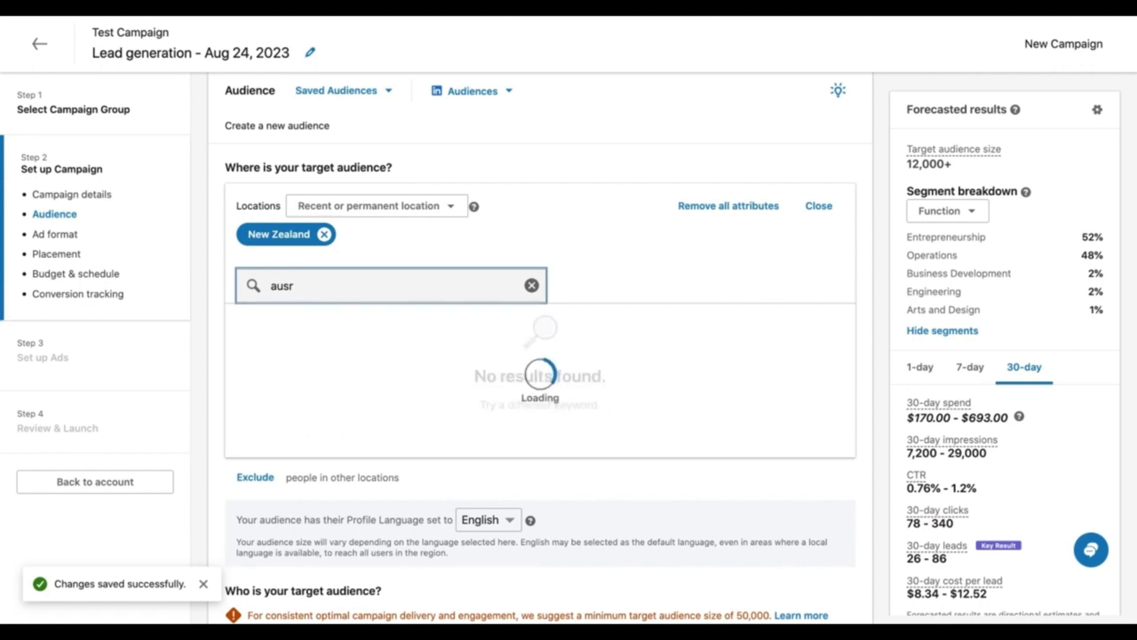
pyautogui.write('tralia')
pyautogui.click(246, 320)
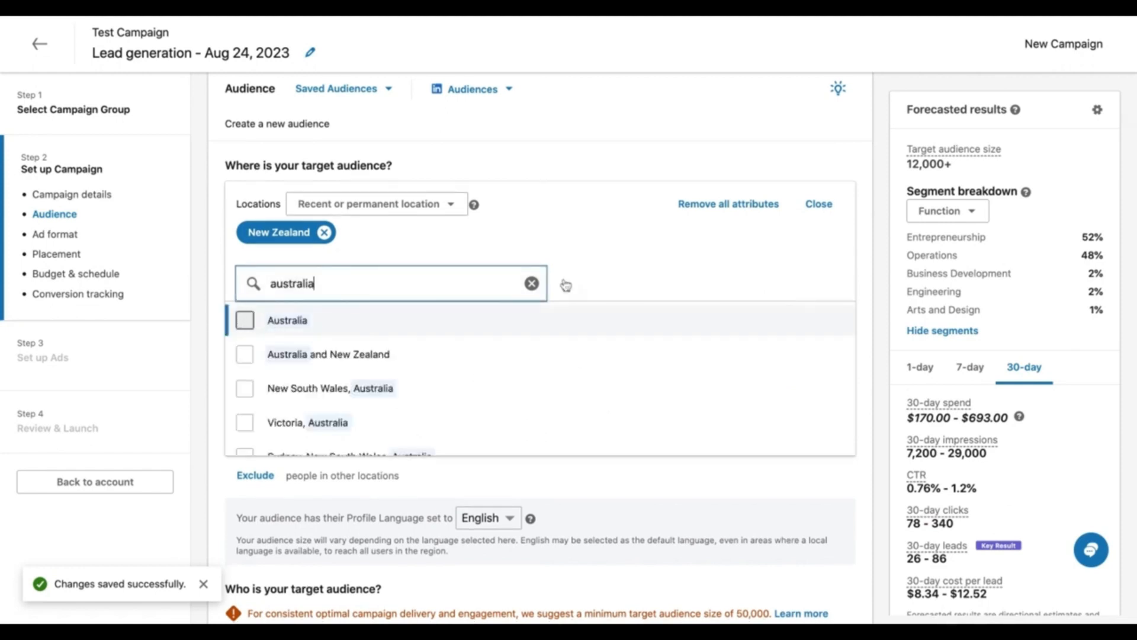
pyautogui.click(876, 237)
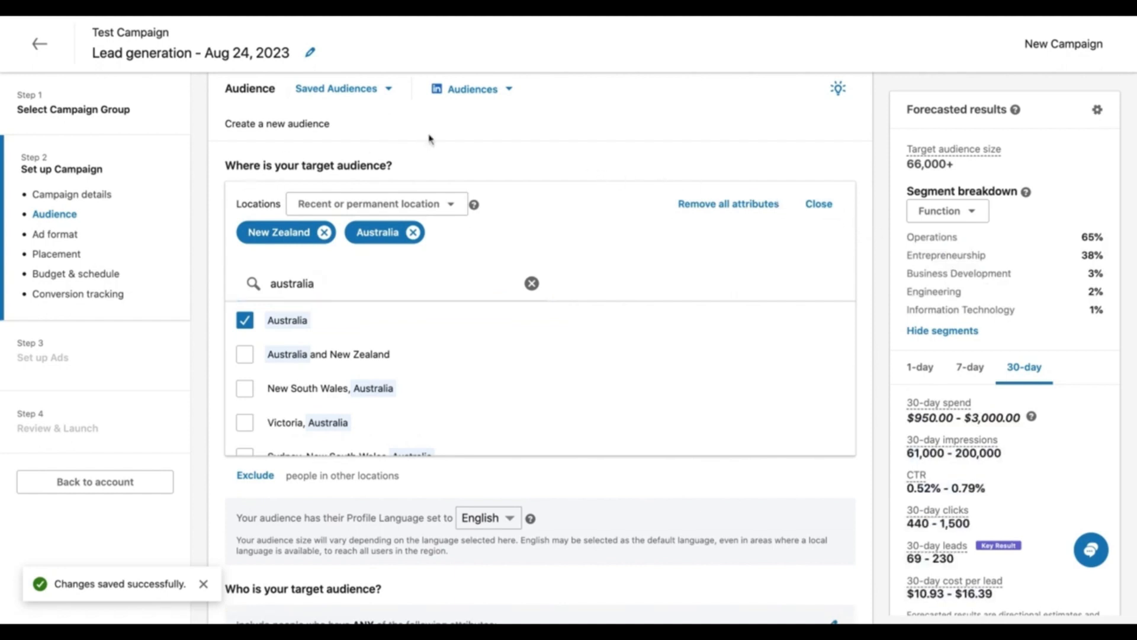
# - Restrict the location targeting to Permanent location and close the locations editor
pyautogui.click(447, 211)
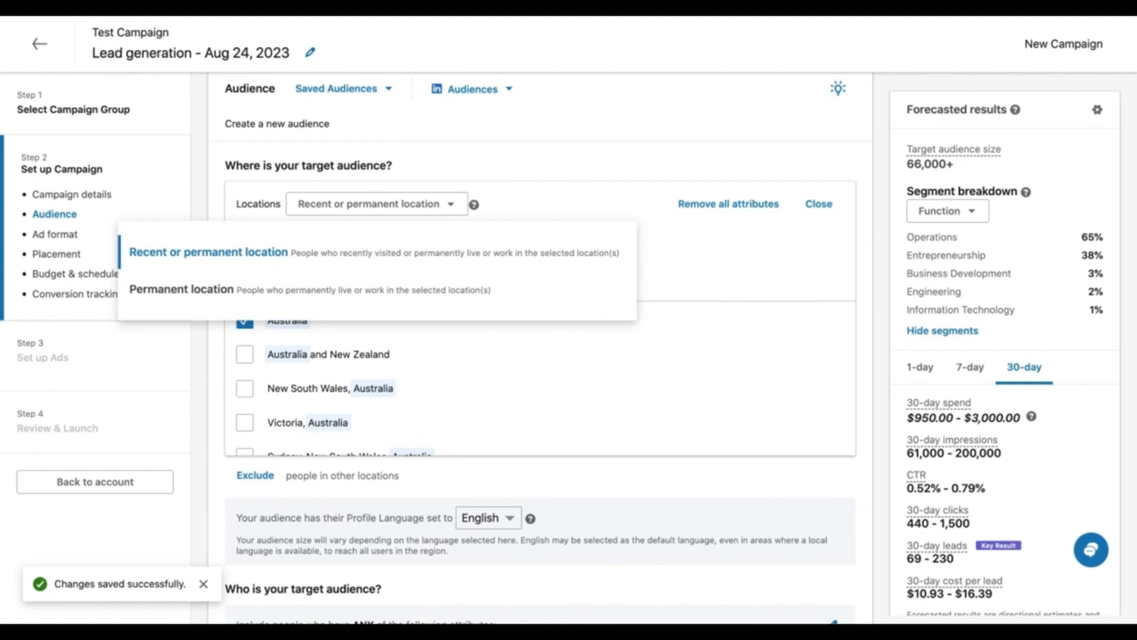
pyautogui.click(181, 290)
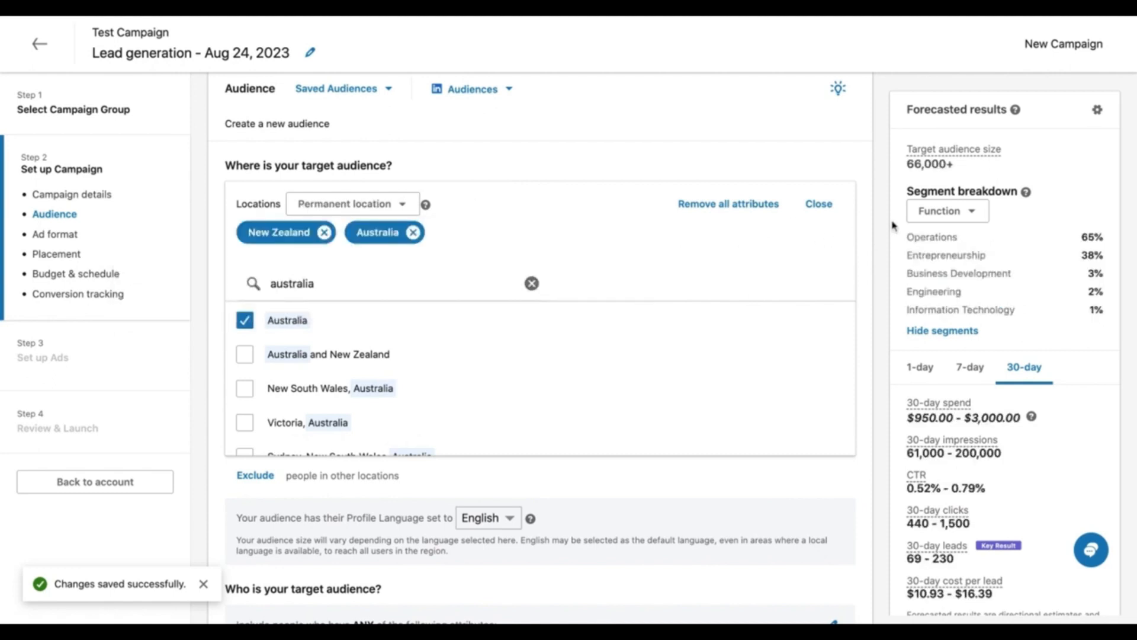
pyautogui.click(832, 208)
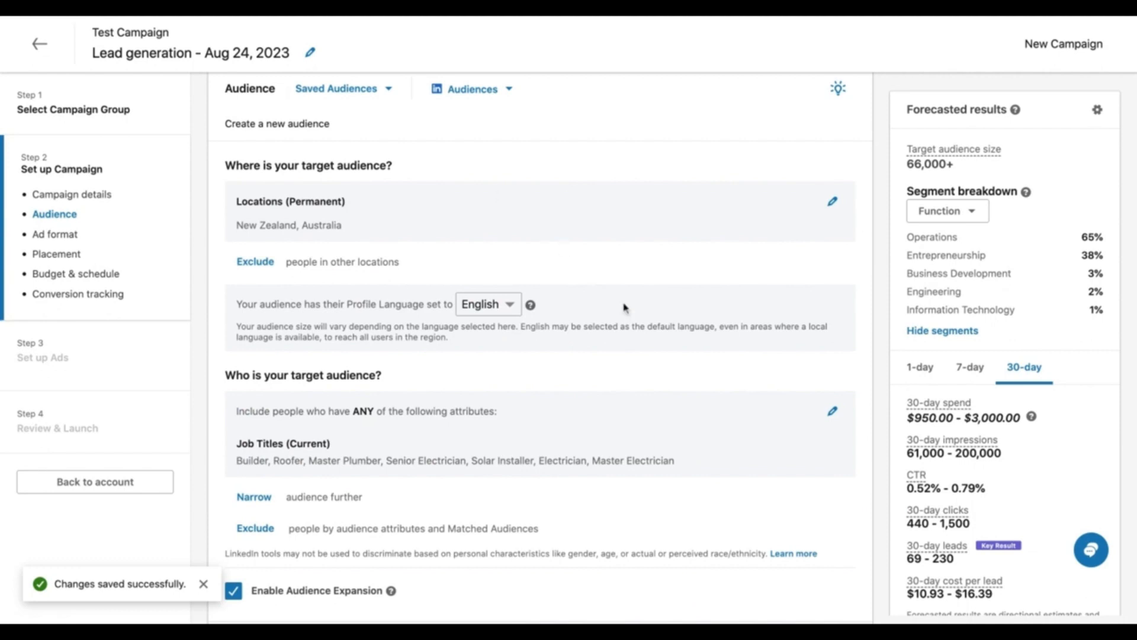
# - Examine the Demographics and Job Experience targeting options for the audience's attributes and close the attribute editor without adding any
pyautogui.scroll(-3, 623, 307)
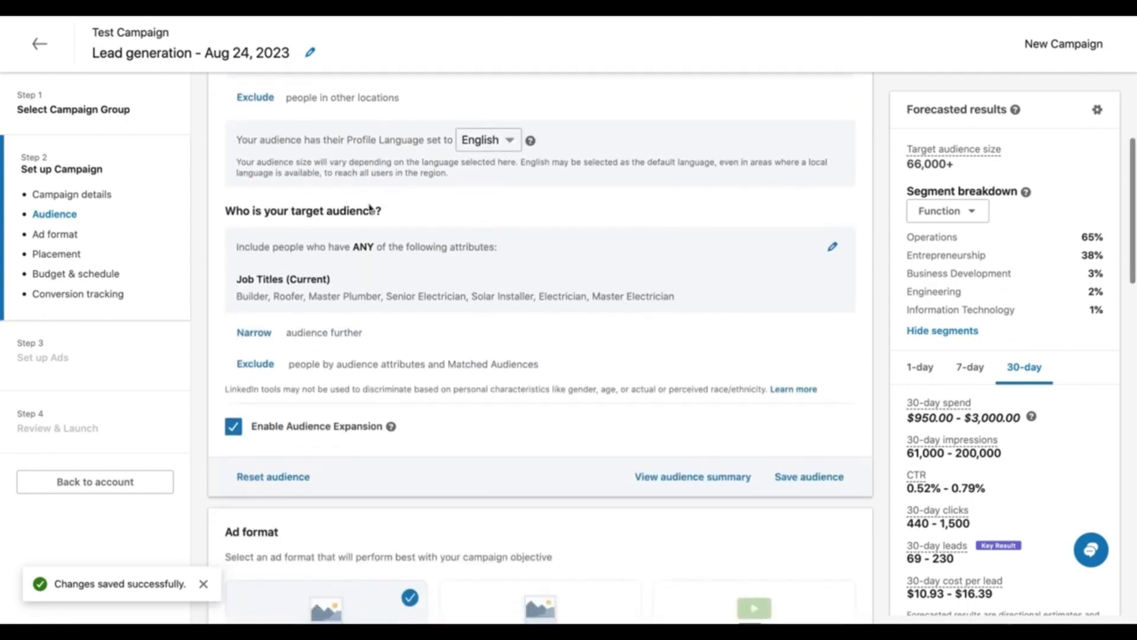
pyautogui.click(832, 248)
pyautogui.scroll(-2, 841, 237)
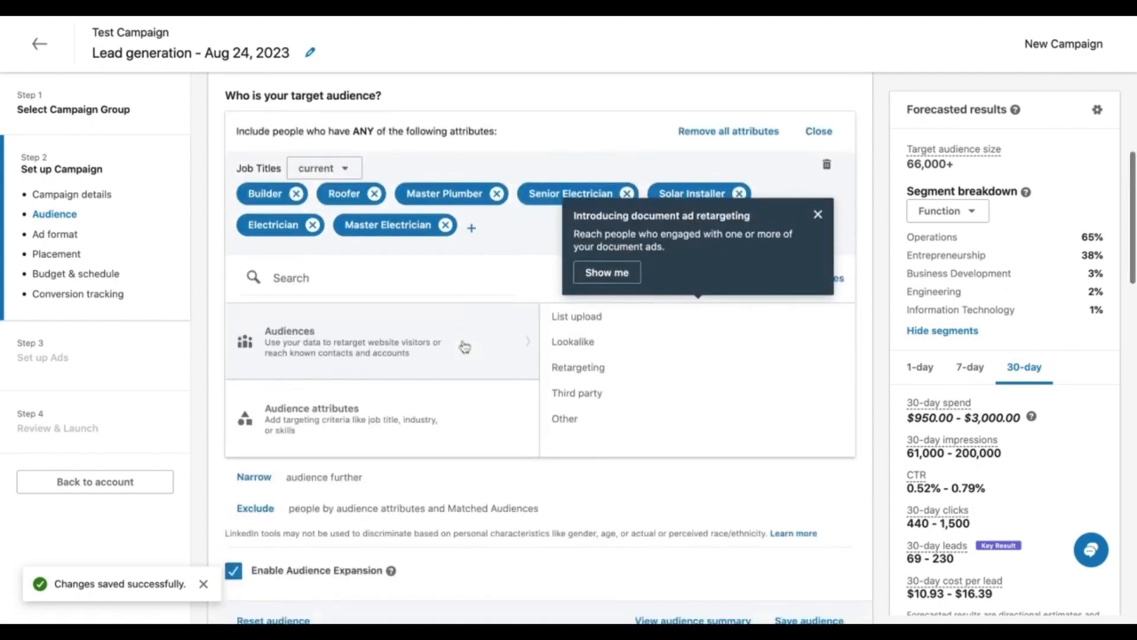
pyautogui.click(818, 211)
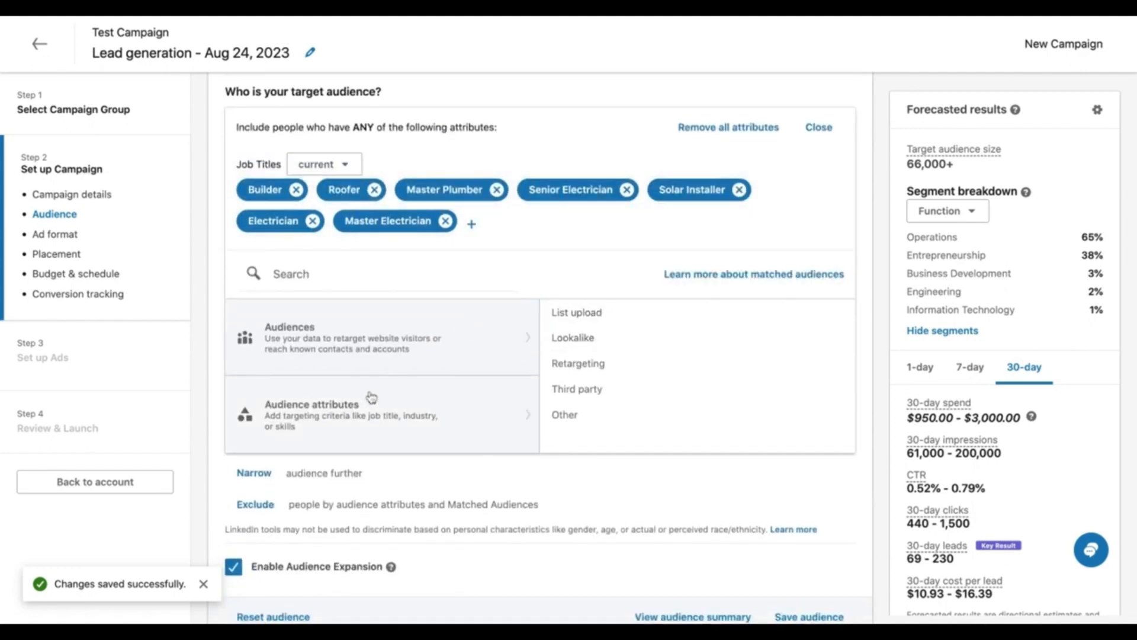
pyautogui.click(342, 427)
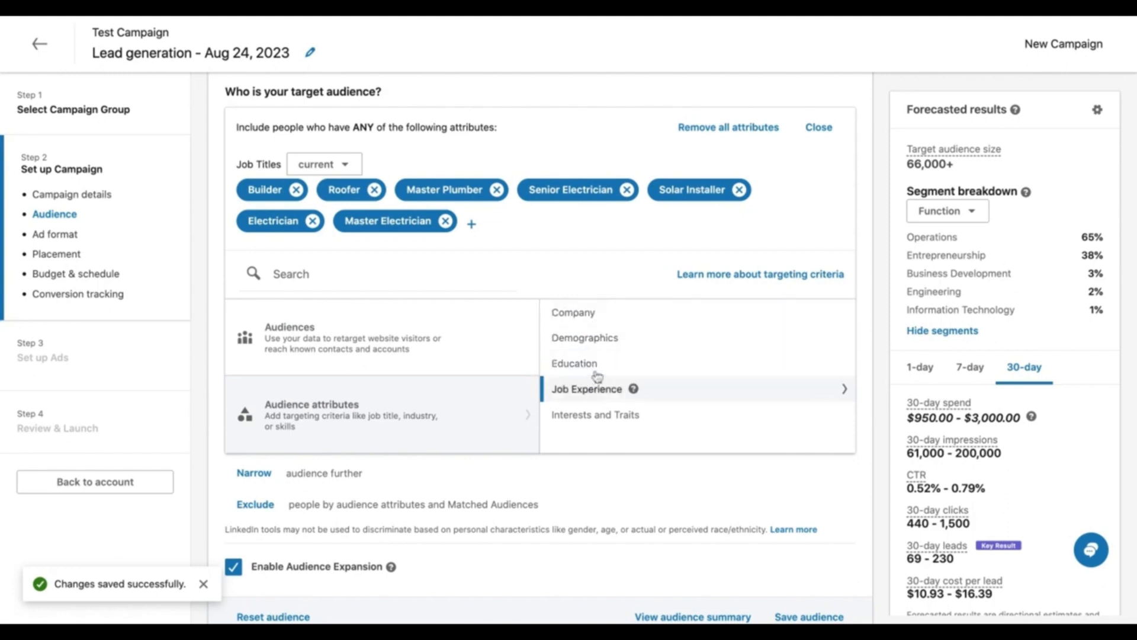
pyautogui.click(585, 337)
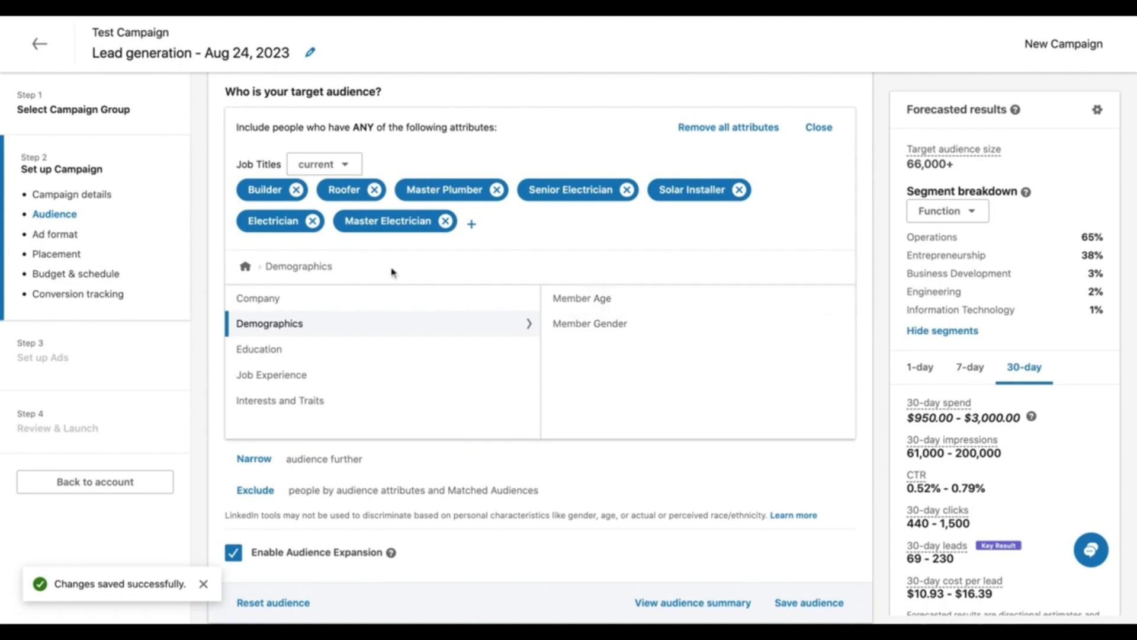
pyautogui.click(332, 386)
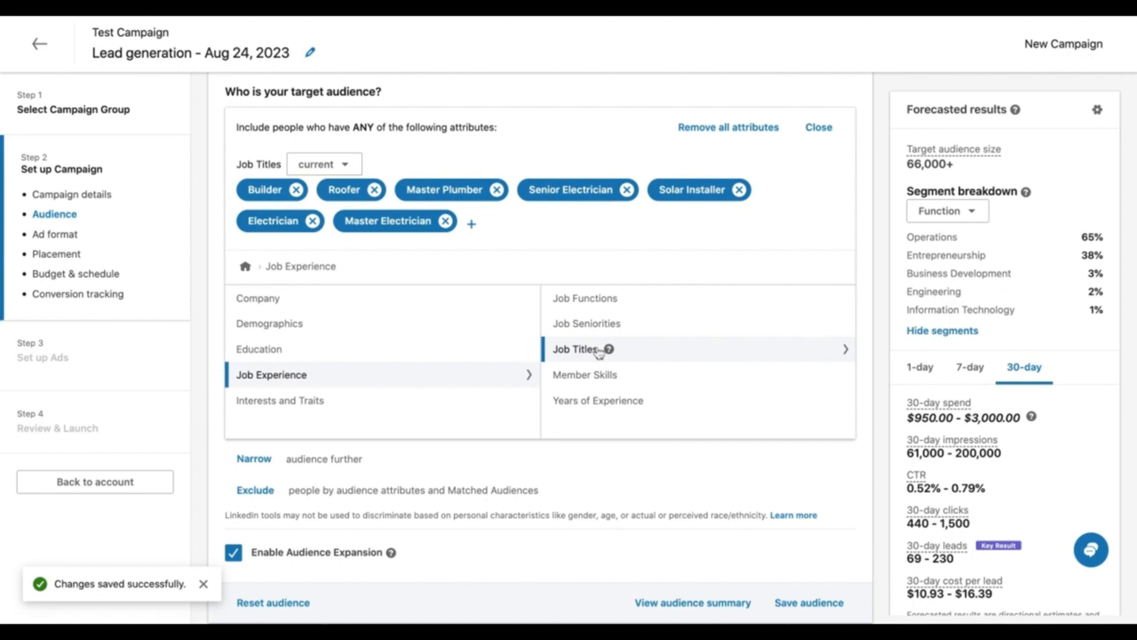
pyautogui.moveTo(609, 349)
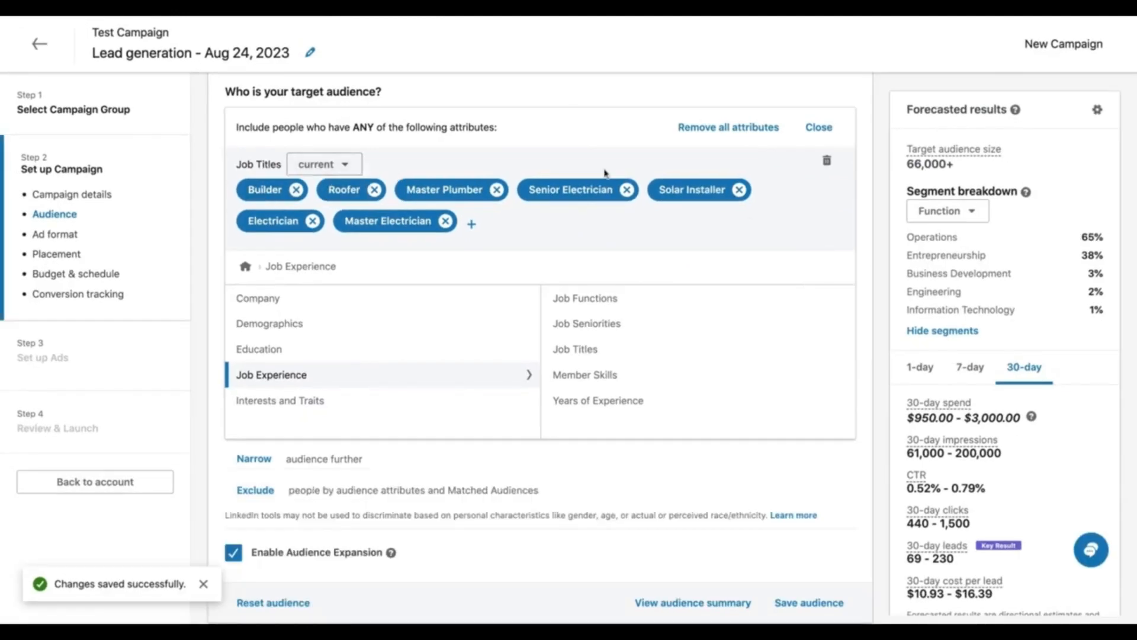
pyautogui.click(829, 128)
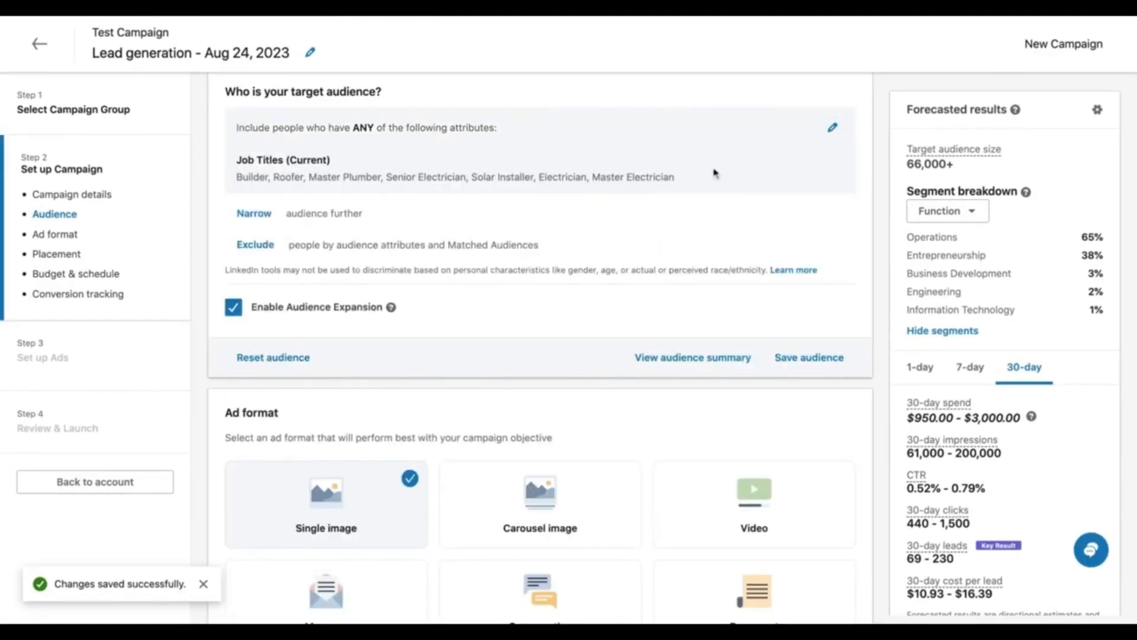
# - Save the campaign audience under the name "Tradie Audience 2023"
pyautogui.scroll(-2, 715, 173)
pyautogui.click(801, 276)
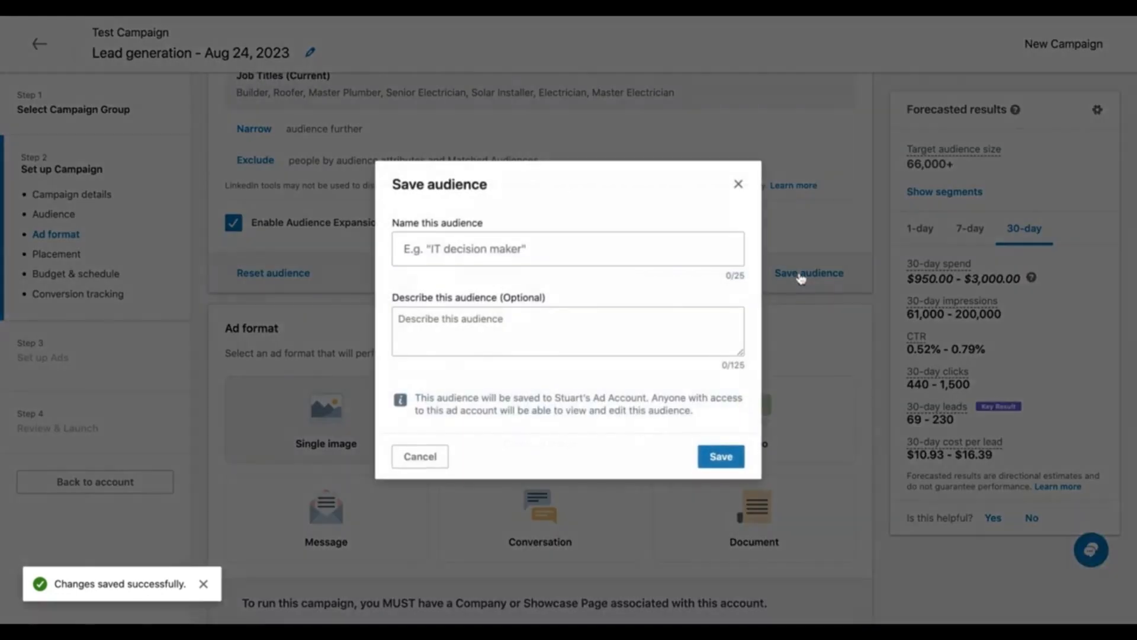
pyautogui.click(533, 249)
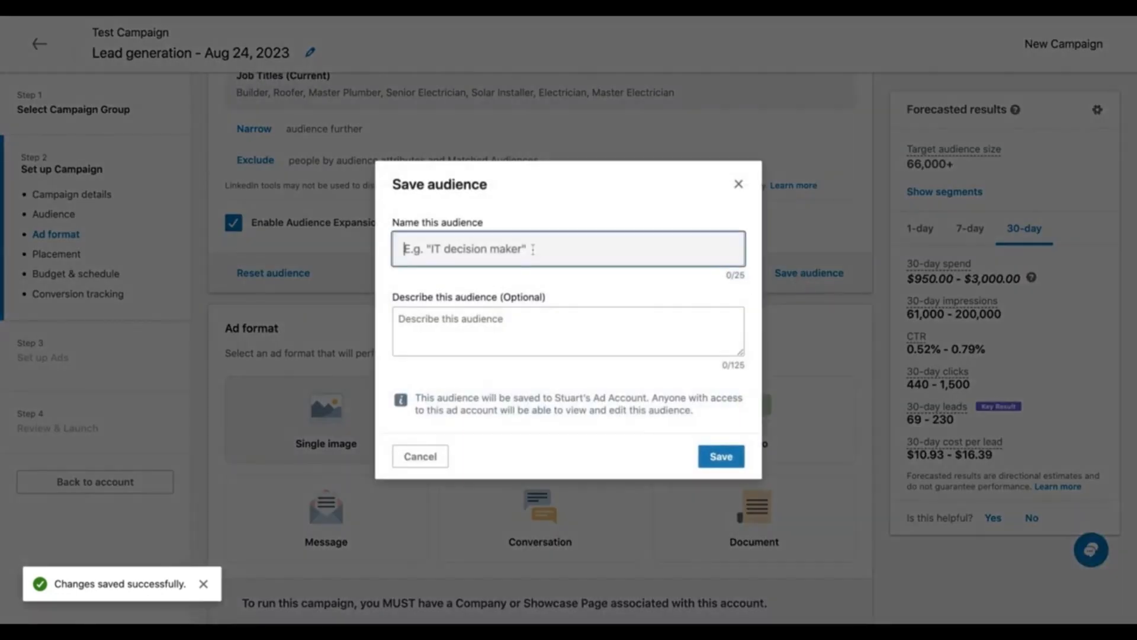
pyautogui.write('Tradie Audience 2023')
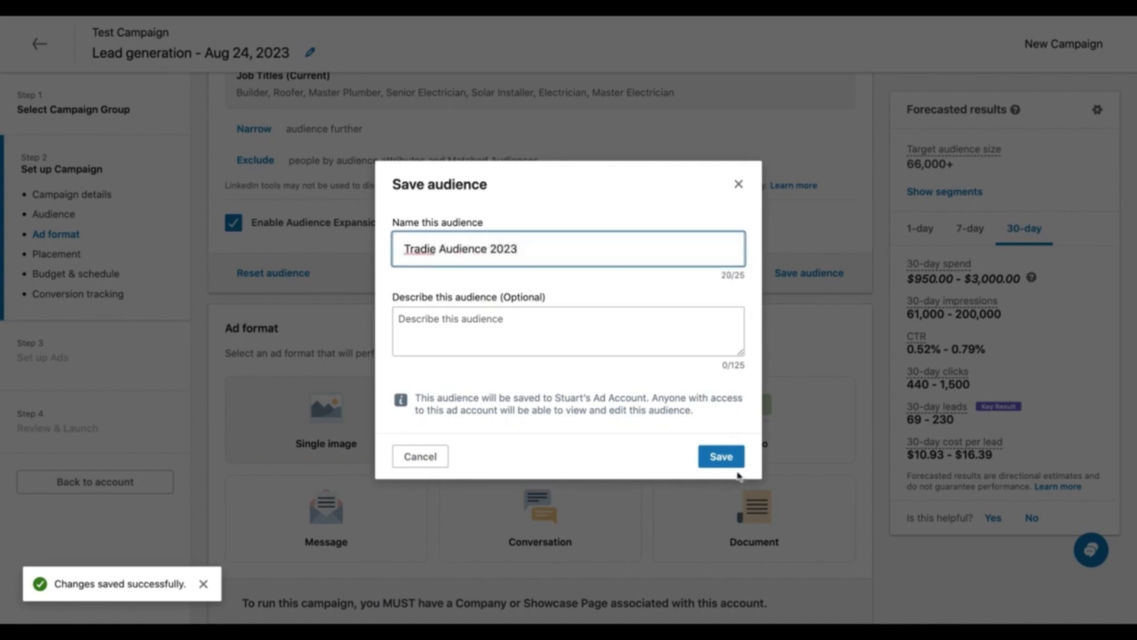
pyautogui.click(723, 461)
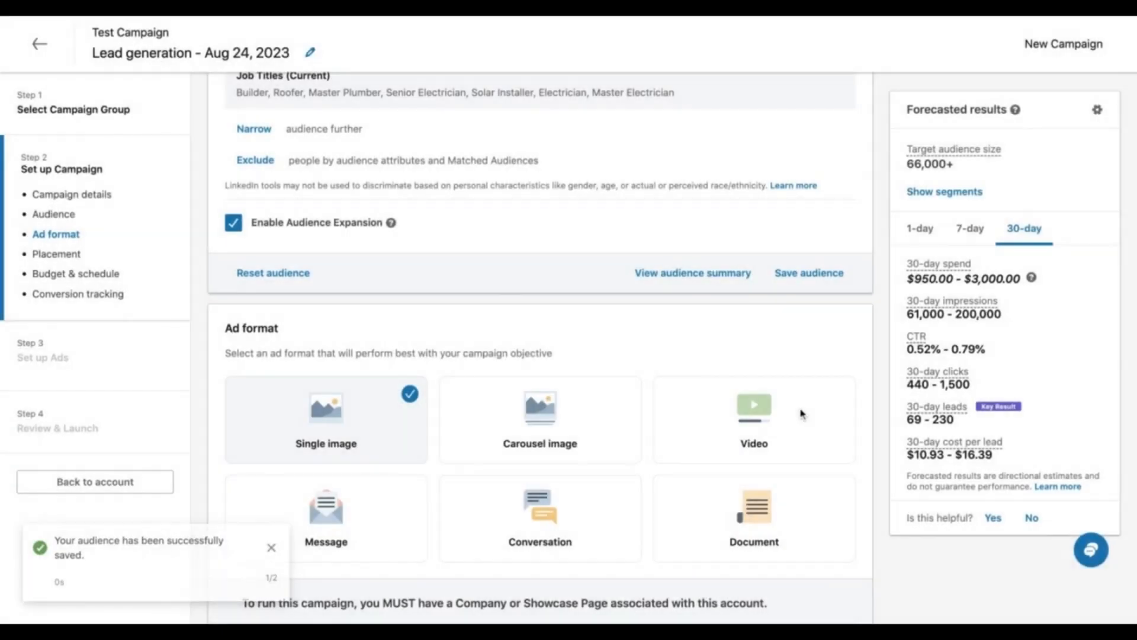
# - Dismiss the saved-audience notification and remove Primeo Media as the associated company page
pyautogui.scroll(1, 830, 391)
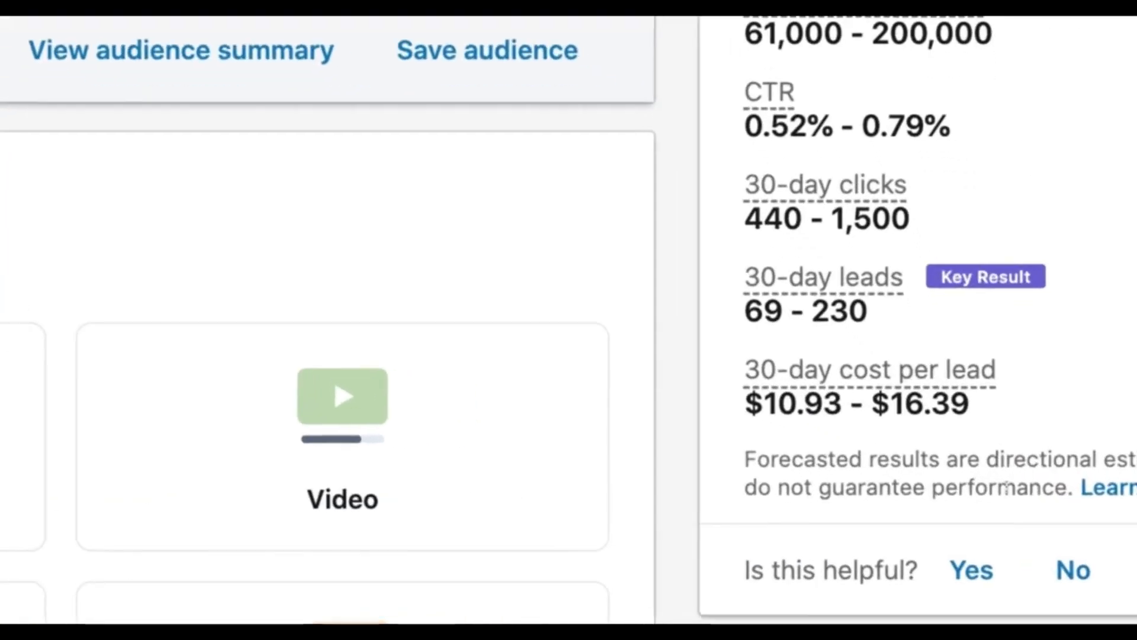
pyautogui.scroll(-4, 703, 340)
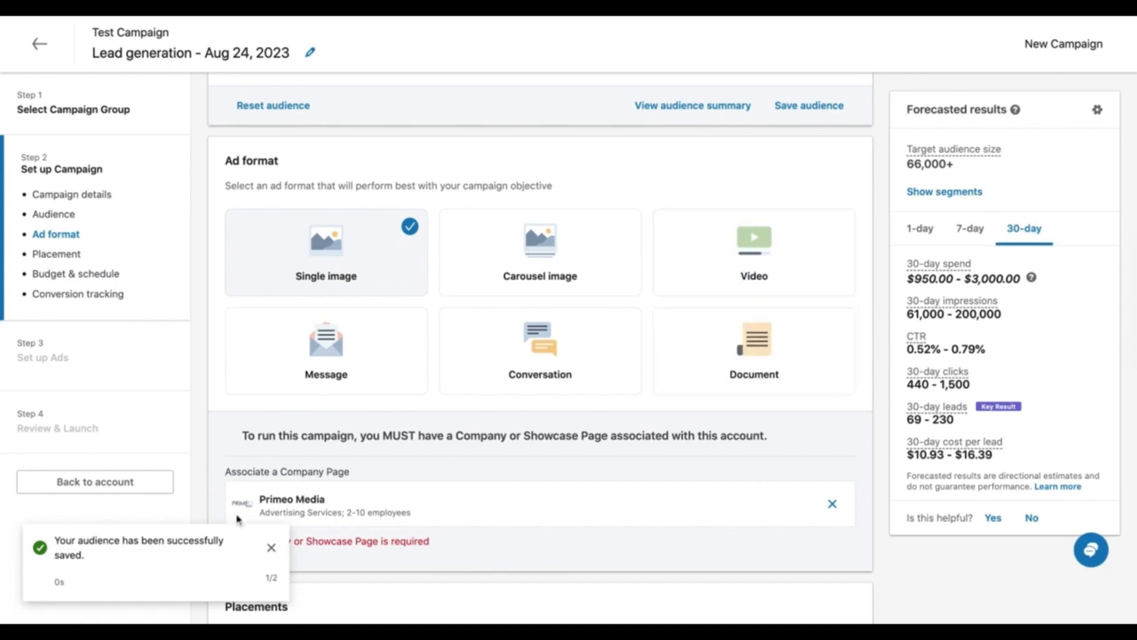
pyautogui.click(272, 548)
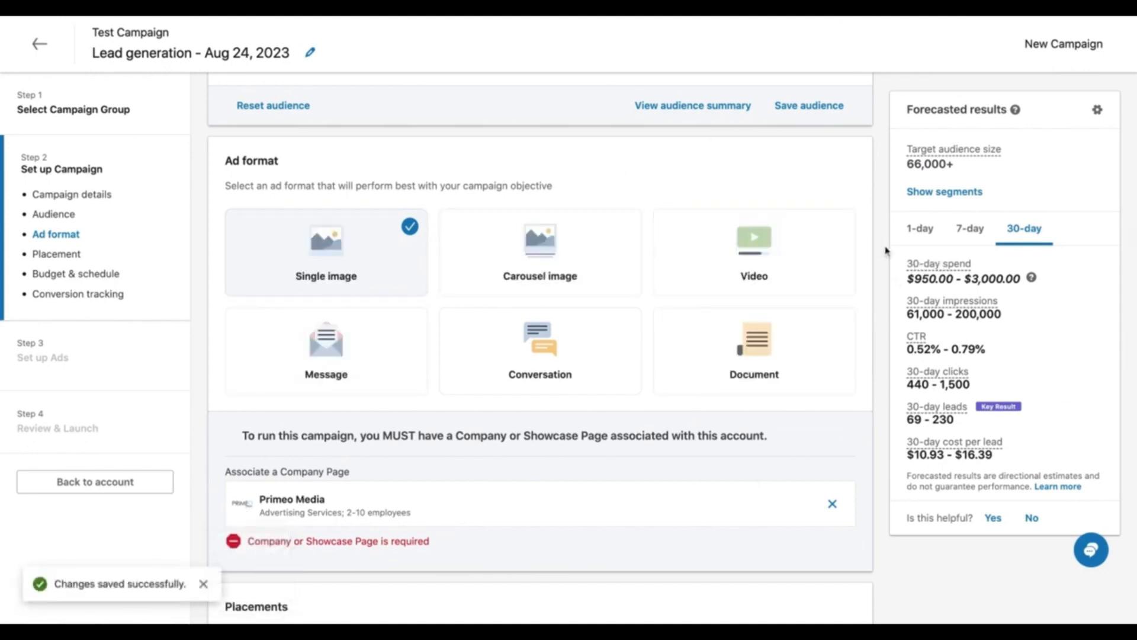
pyautogui.scroll(-1, 890, 265)
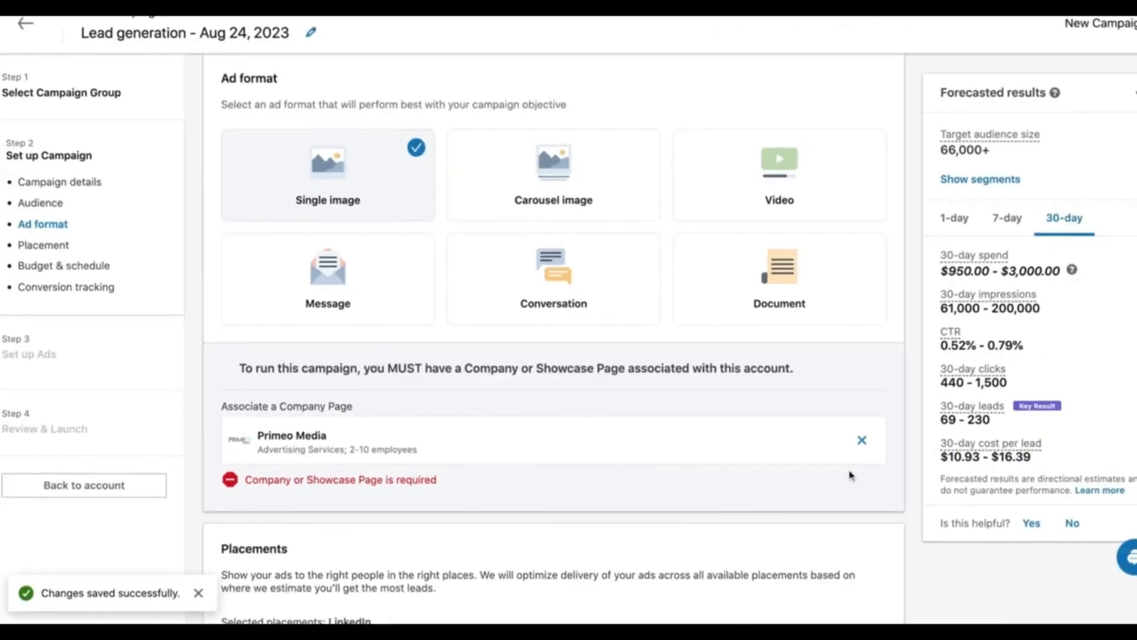
pyautogui.click(861, 441)
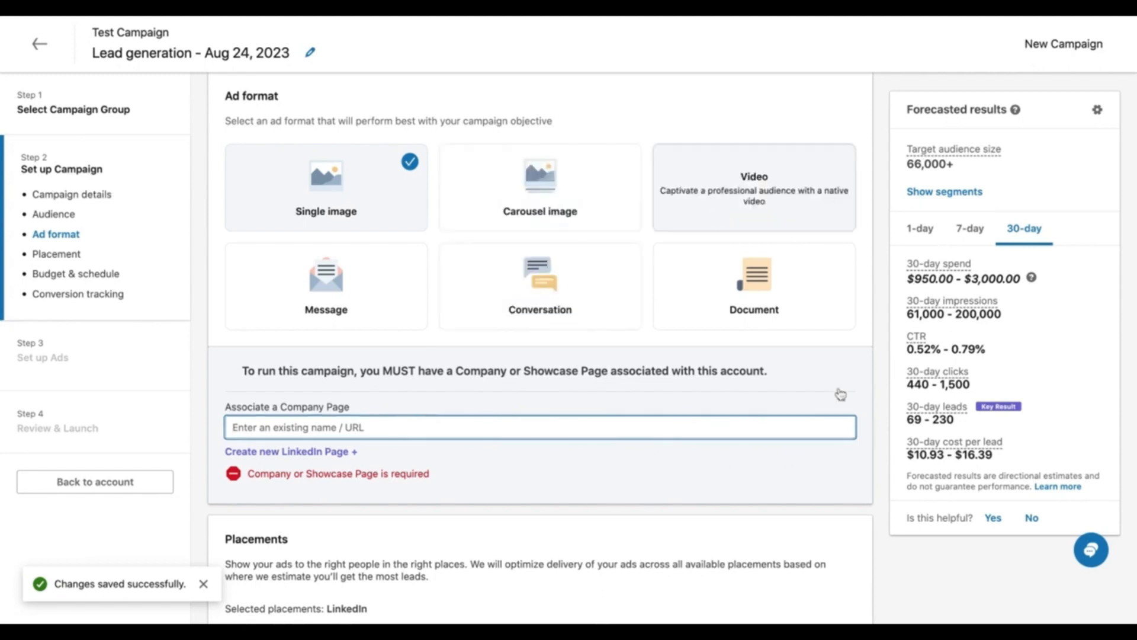
# - Compare the forecasts for the Video, Message and Conversation ad formats and return to Single image
pyautogui.click(754, 202)
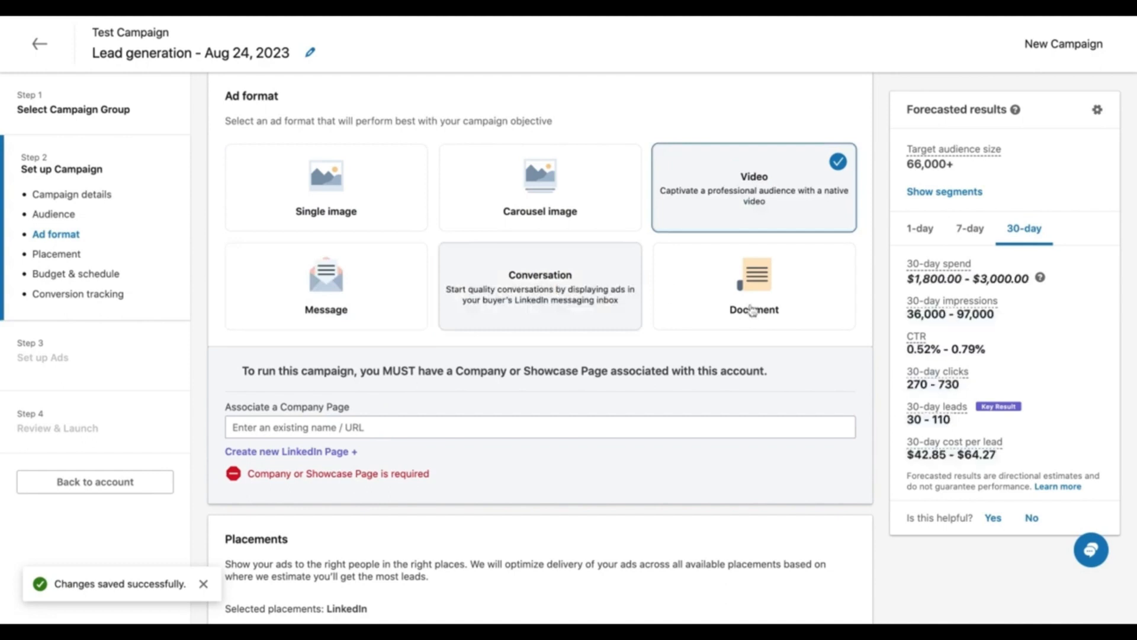
pyautogui.click(360, 313)
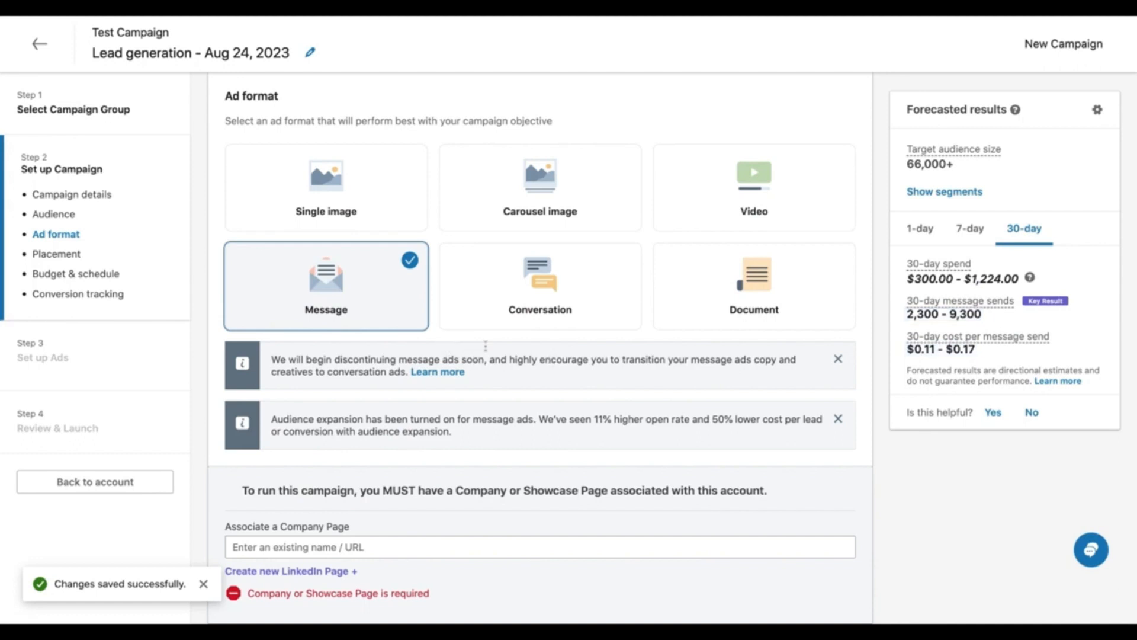
pyautogui.click(570, 320)
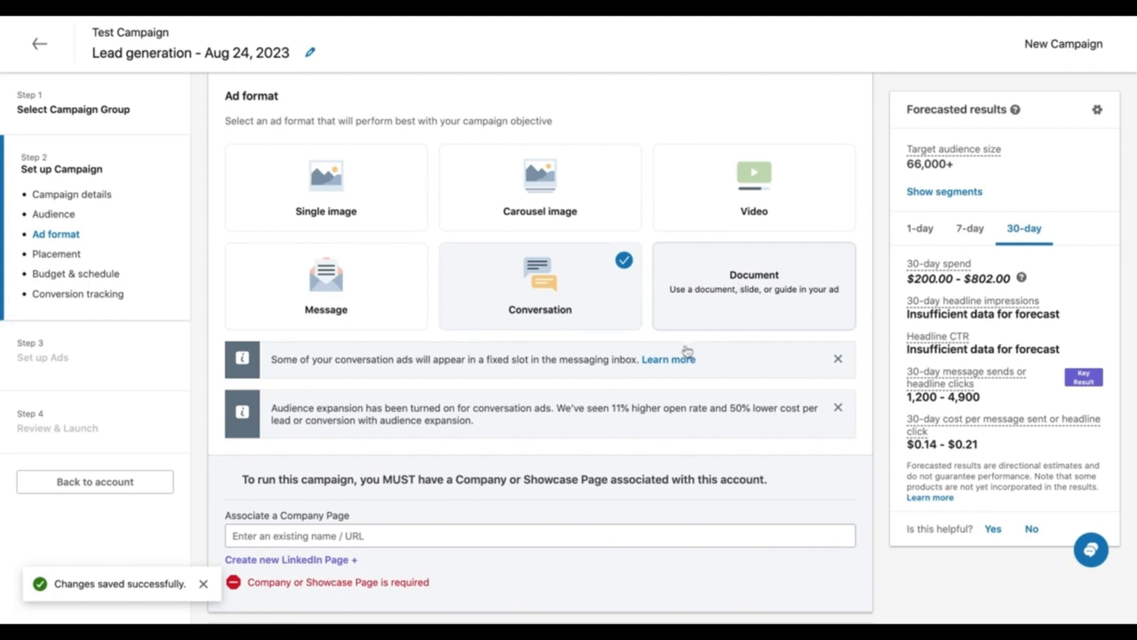
pyautogui.click(869, 204)
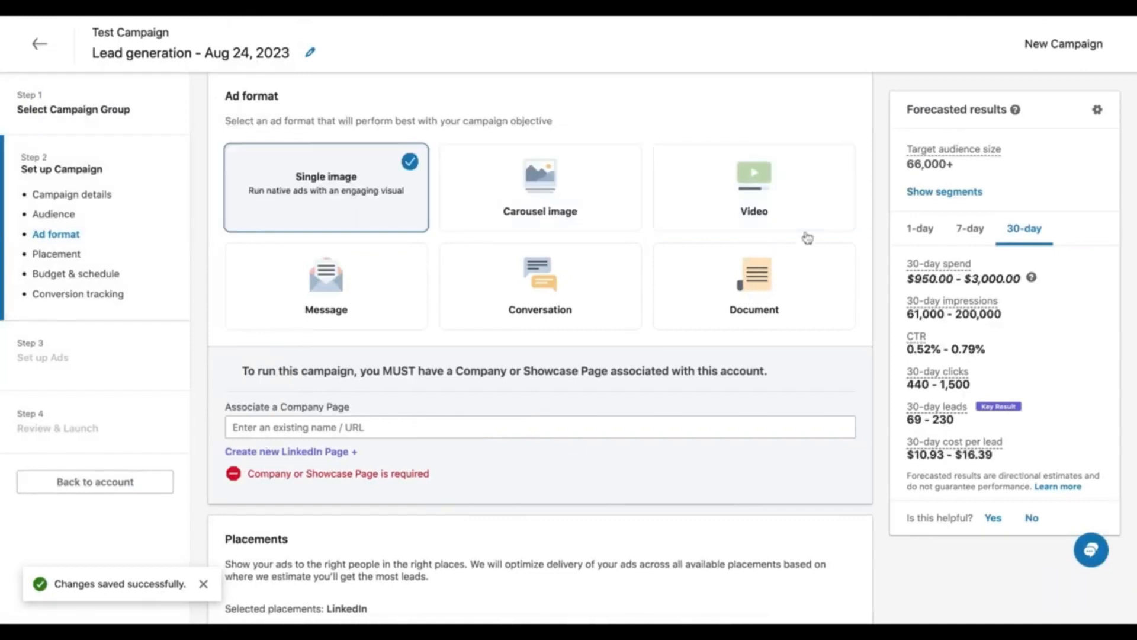
# - Switch the campaign's bidding strategy to Cost cap, keeping the suggested cap per lead
pyautogui.scroll(-3, 829, 364)
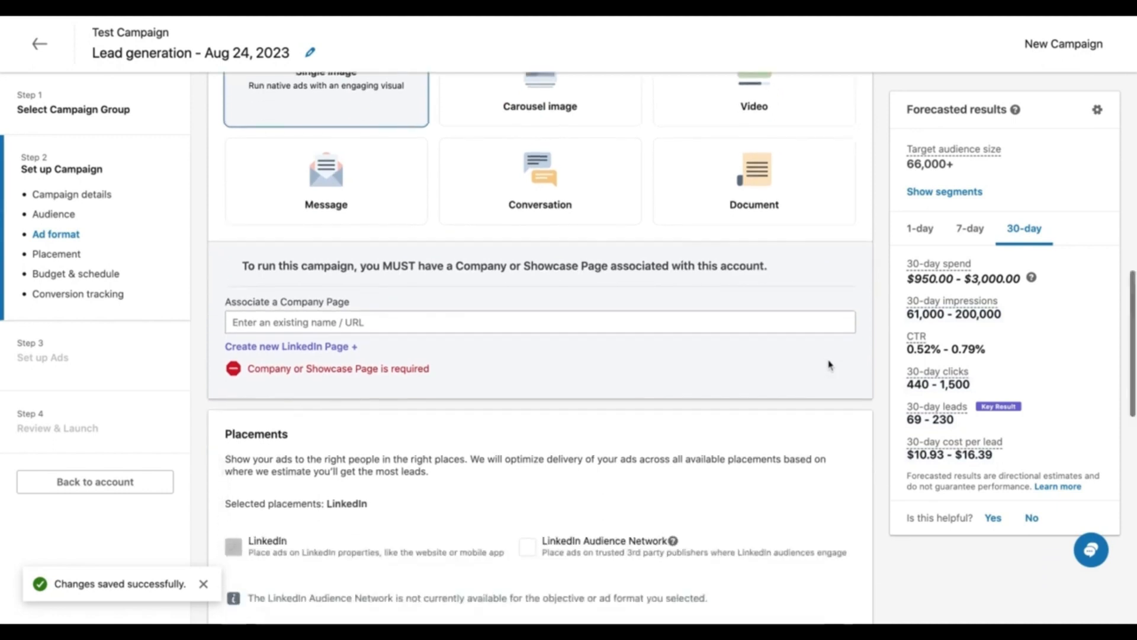
pyautogui.scroll(-2, 829, 364)
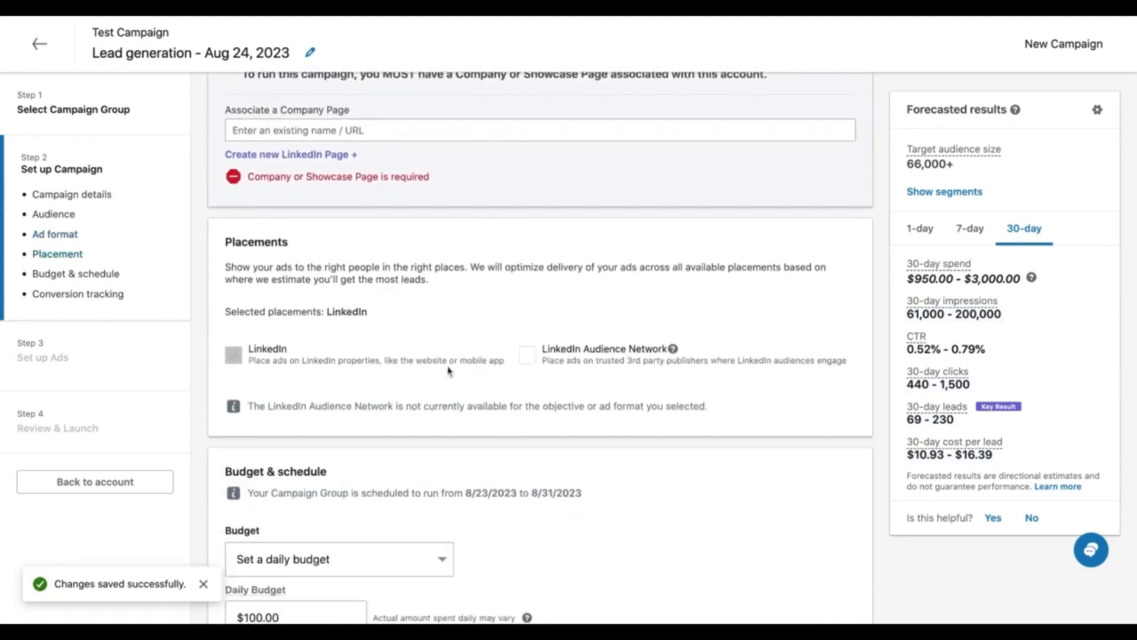
pyautogui.scroll(-5, 568, 379)
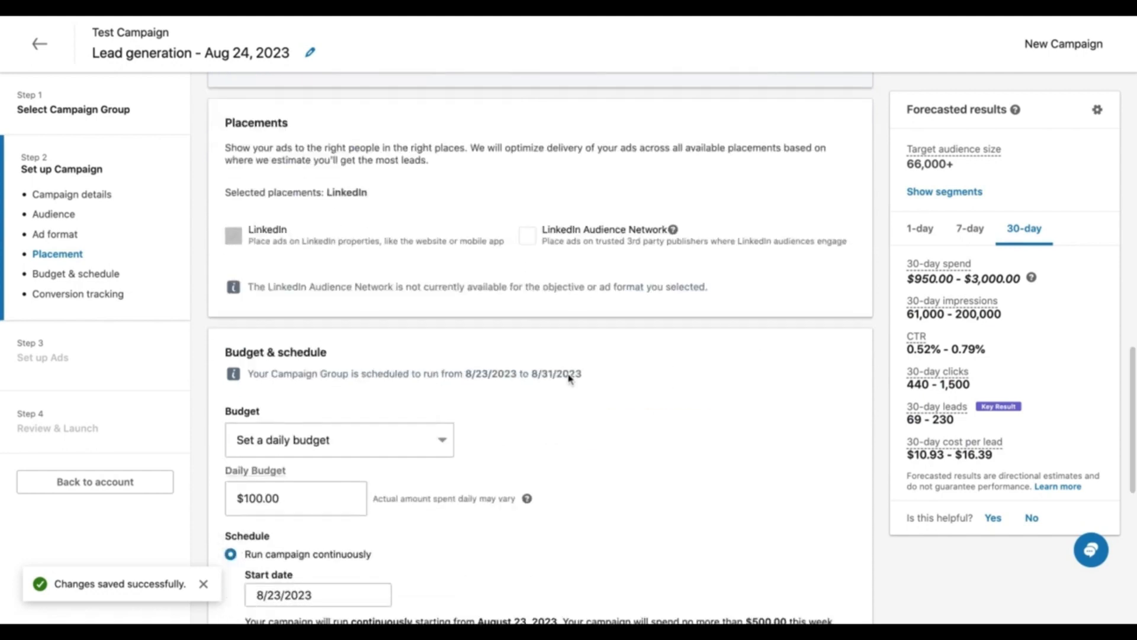
pyautogui.scroll(-6, 540, 356)
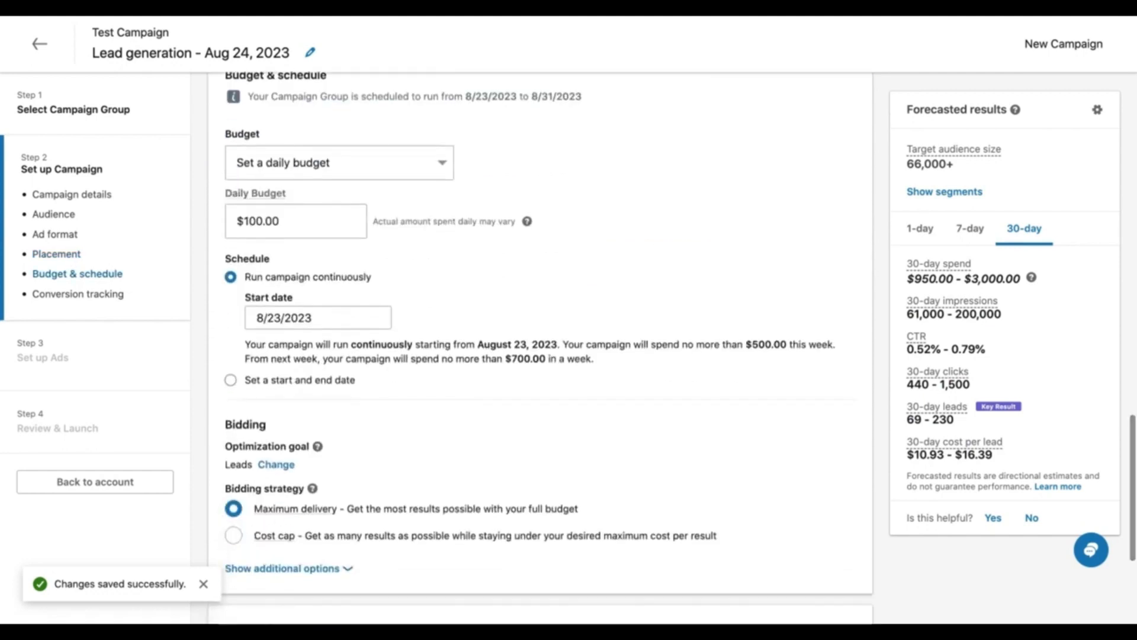
pyautogui.moveTo(284, 368)
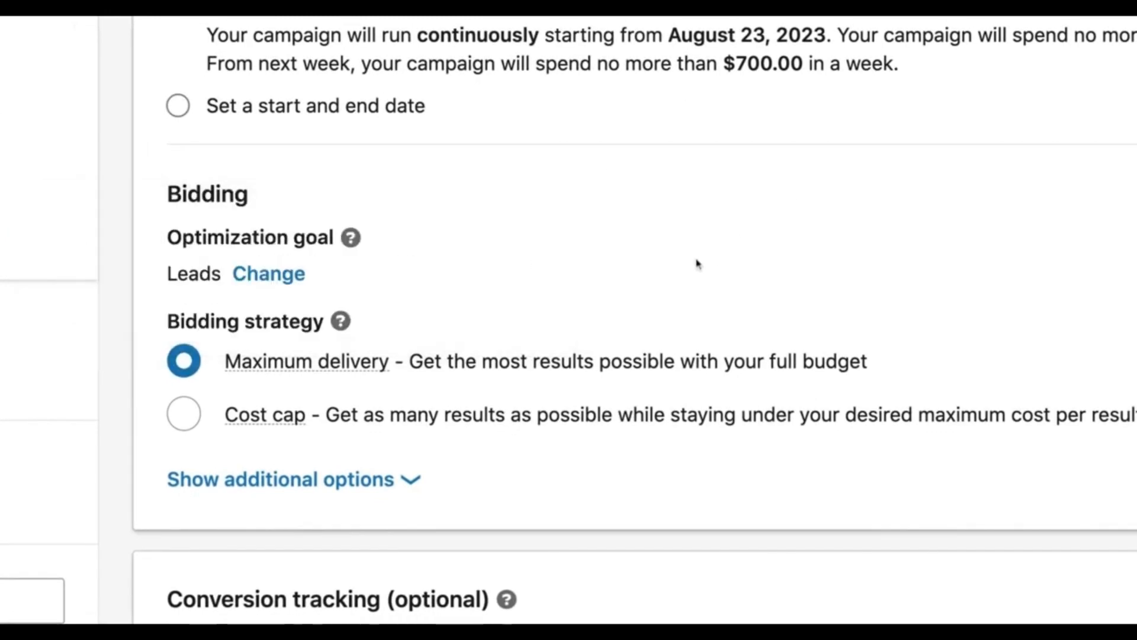
pyautogui.click(234, 391)
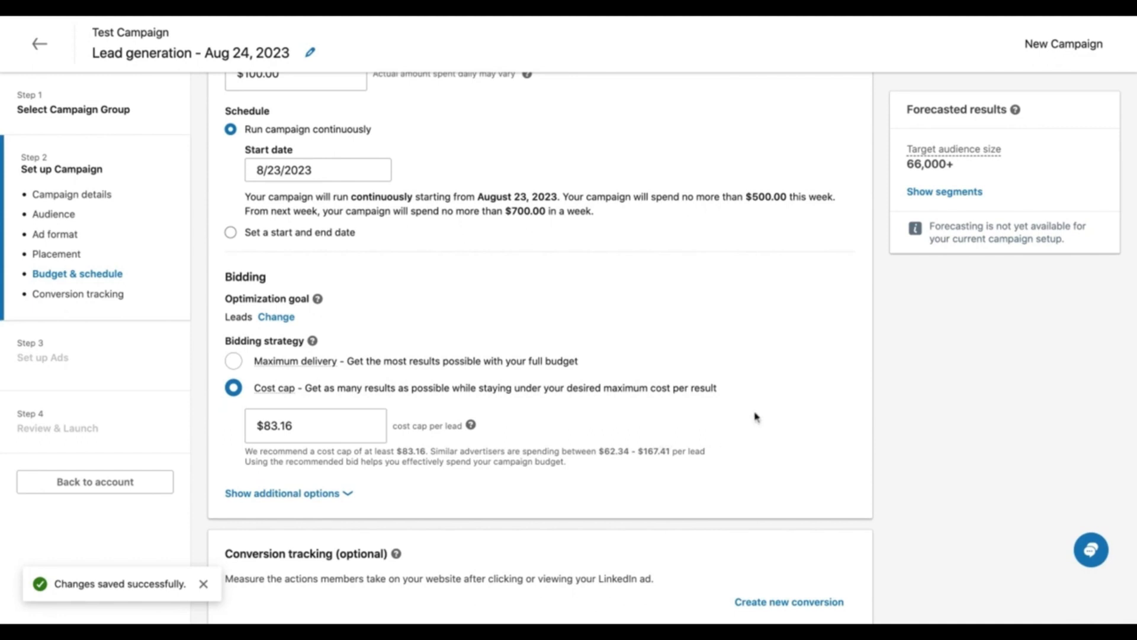
# - Start a new conversion for the campaign's conversion tracking and name it "Thank You"
pyautogui.scroll(-3, 756, 416)
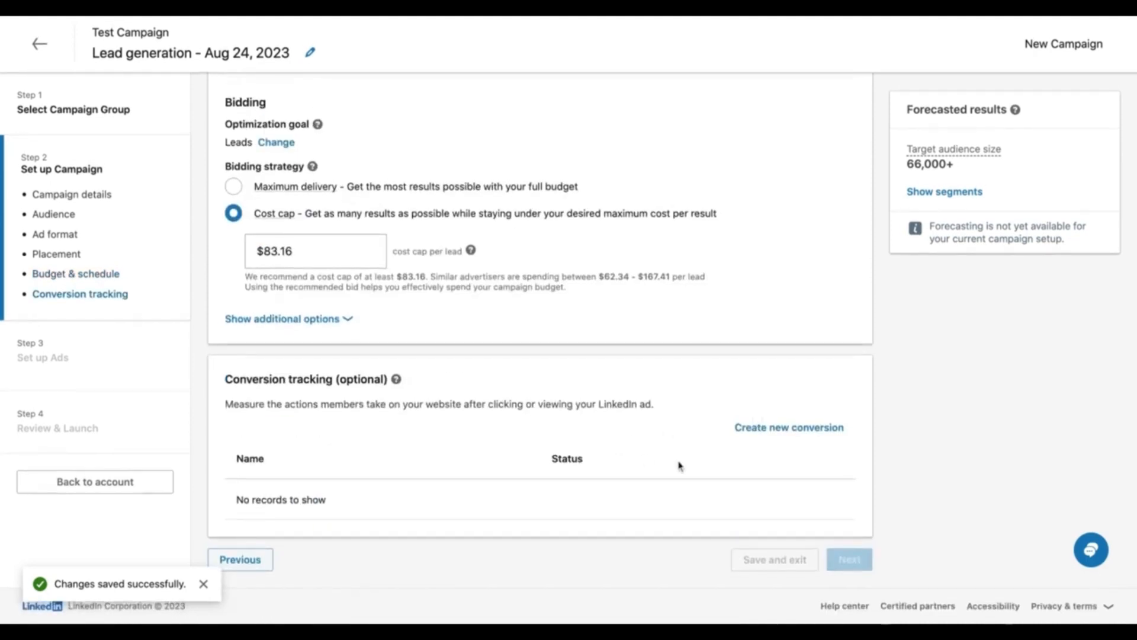
pyautogui.click(816, 434)
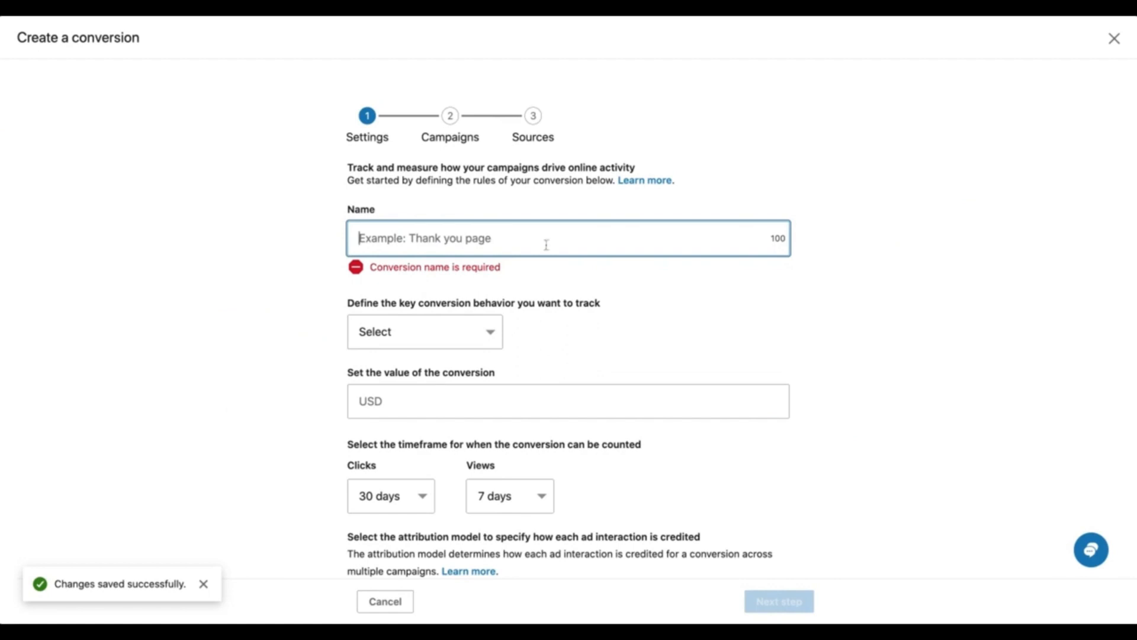
pyautogui.write('Tahnk')
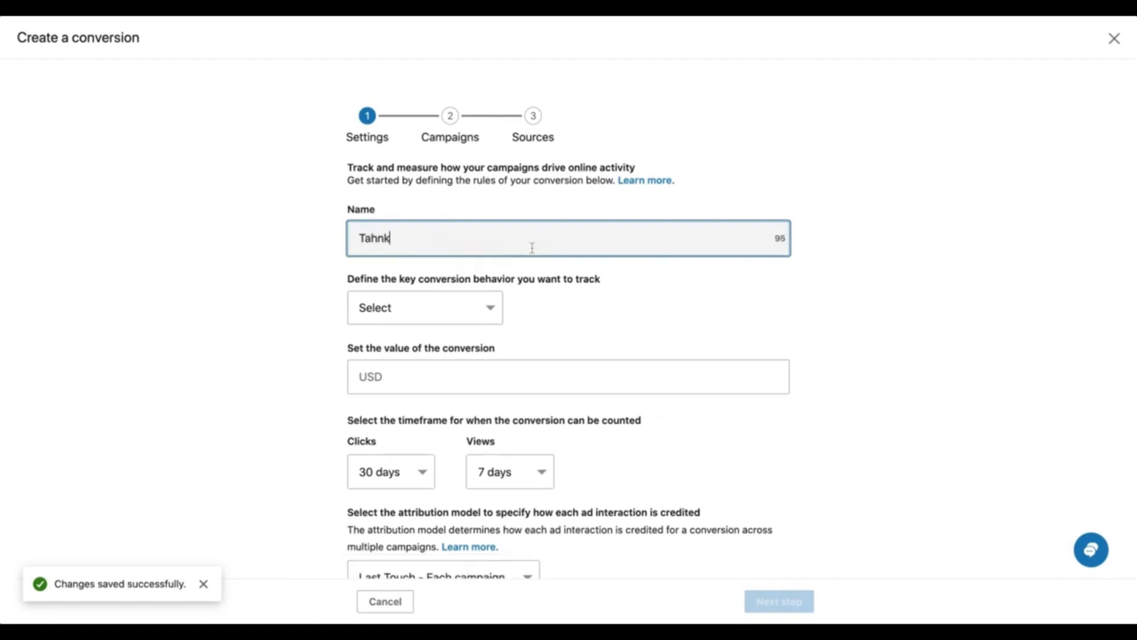
pyautogui.press('BackSpace')
pyautogui.press('BackSpace')
pyautogui.press('BackSpace')
pyautogui.press('BackSpace')
pyautogui.write('hank You')
pyautogui.scroll(-1, 985, 327)
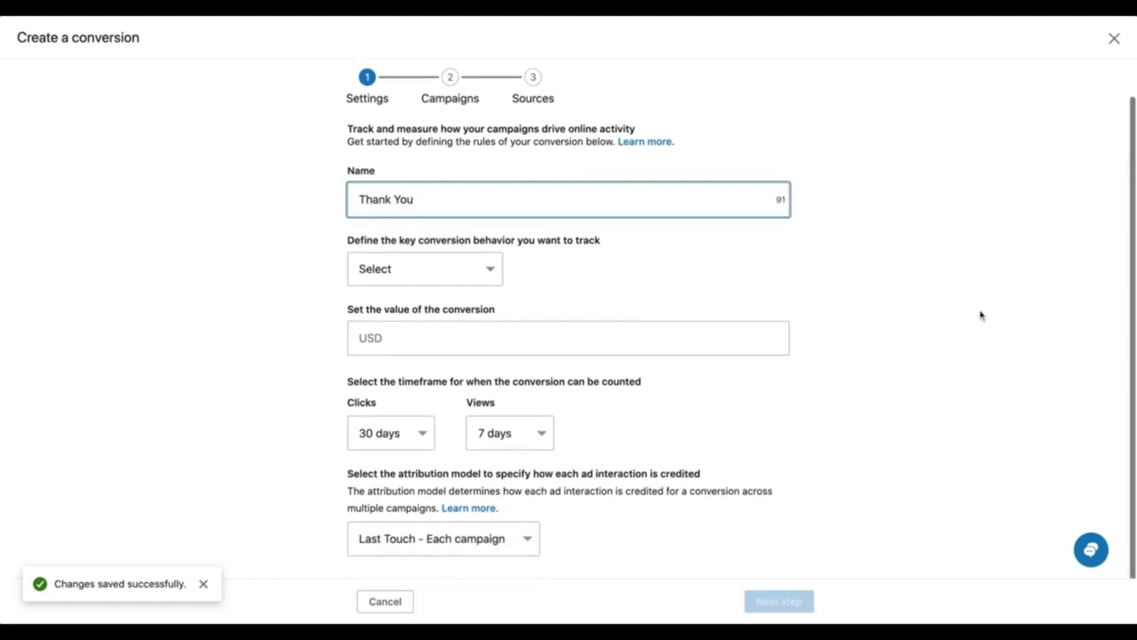
# - Set the conversion's value to $1.00 and choose Lead as the key conversion behavior to track
pyautogui.click(318, 241)
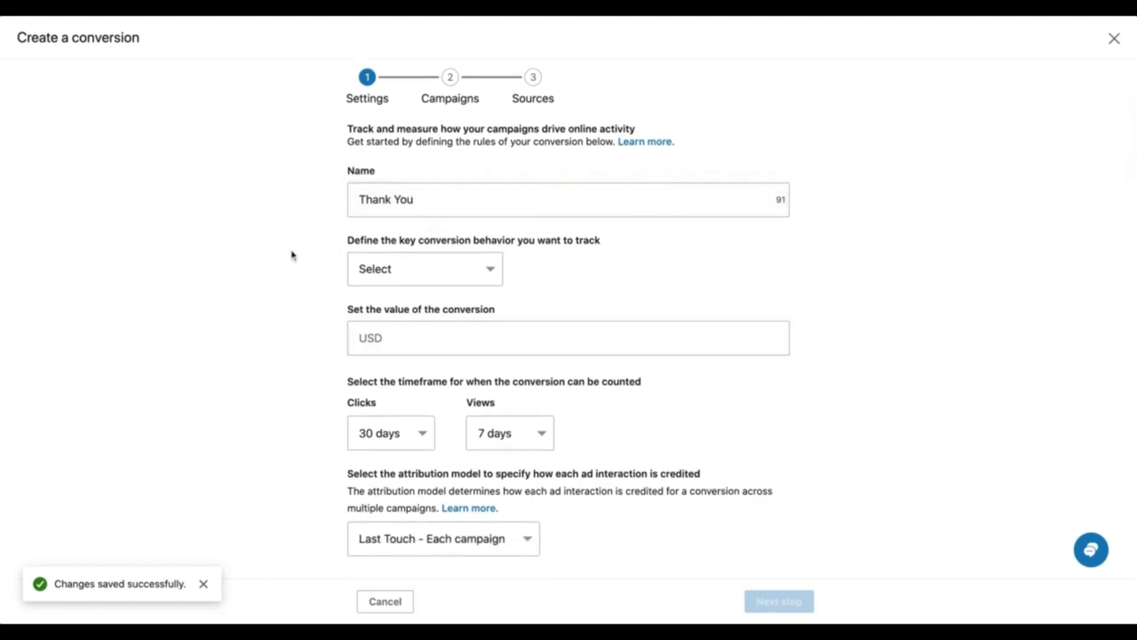
pyautogui.click(399, 346)
pyautogui.write('1')
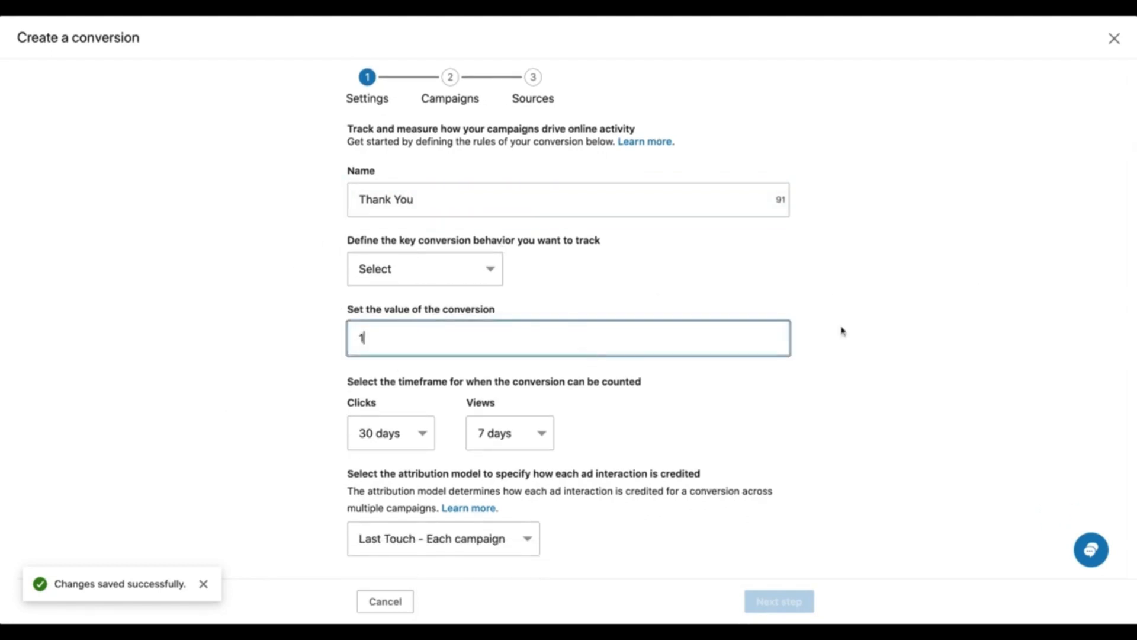
pyautogui.click(508, 280)
pyautogui.click(493, 279)
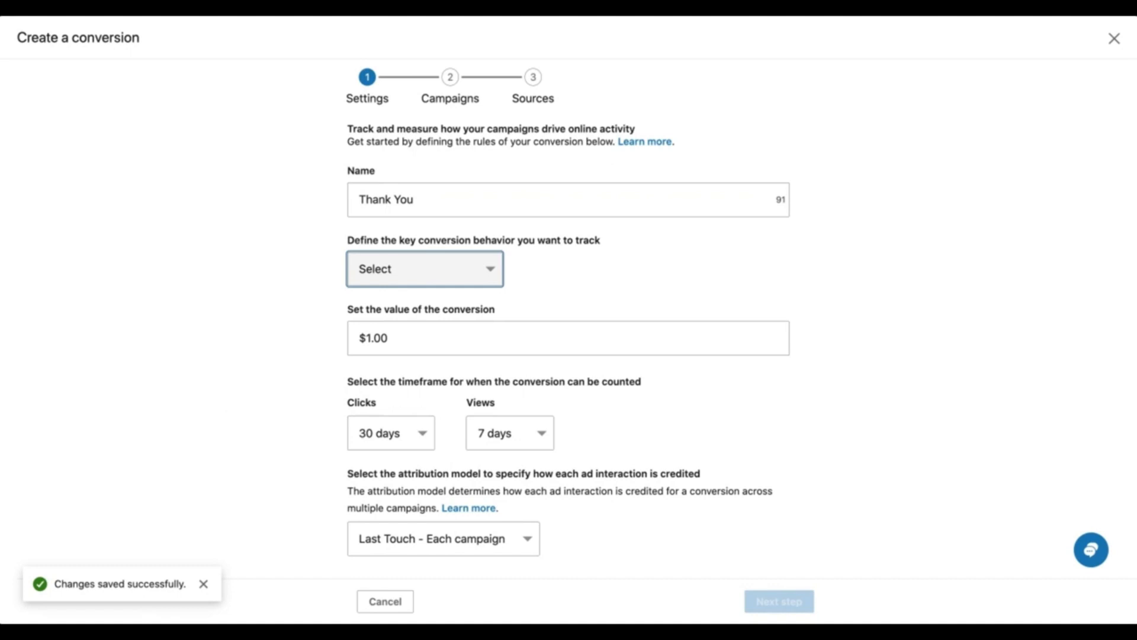
pyautogui.click(531, 365)
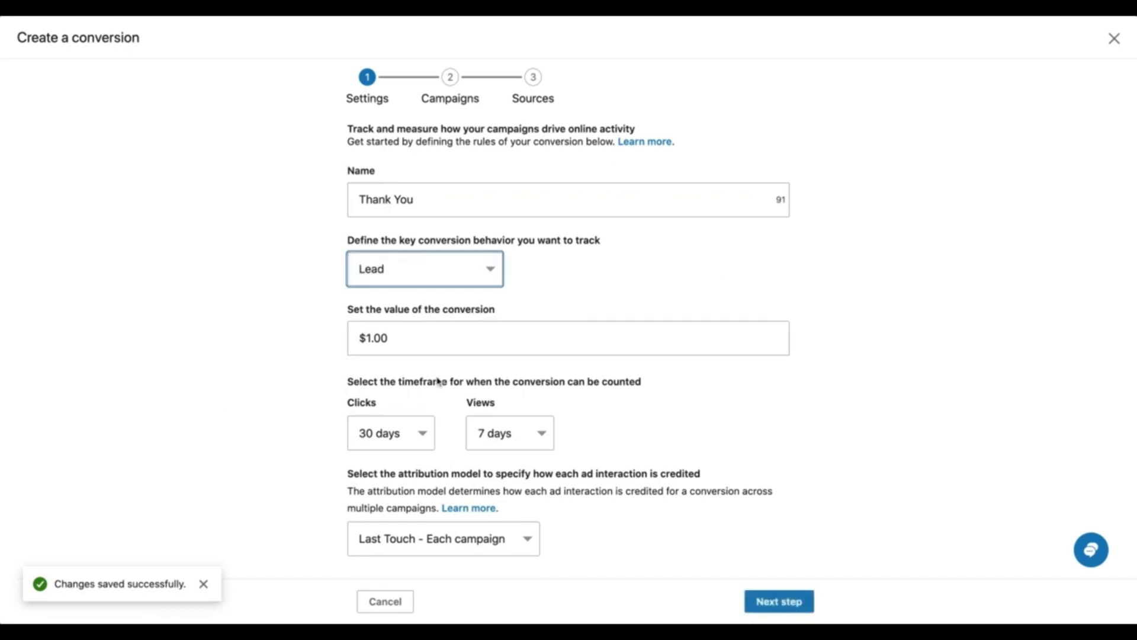
# - Set the conversion's click and view timeframes to 90 days, keep the Last Touch - Each campaign attribution model, and continue to campaign selection
pyautogui.click(411, 429)
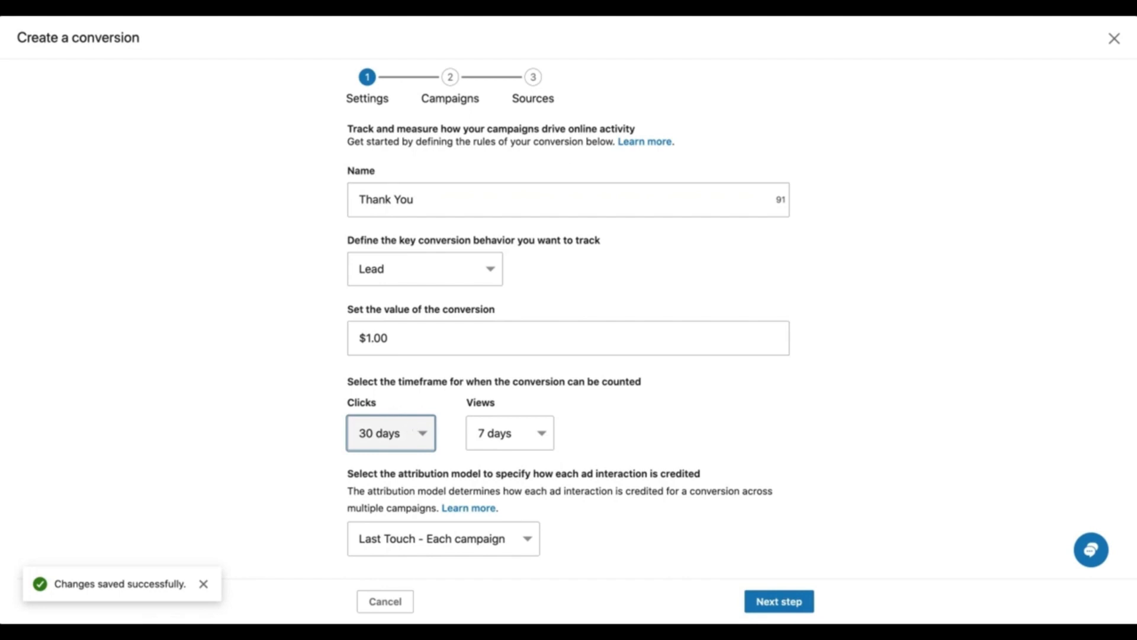
pyautogui.click(404, 455)
pyautogui.click(504, 441)
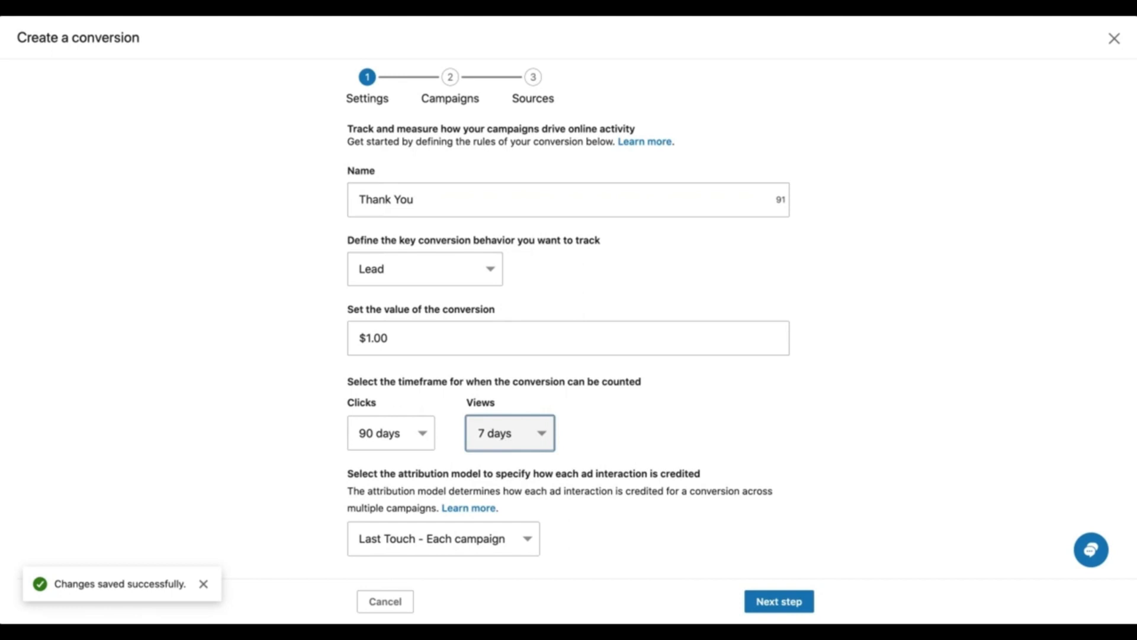
pyautogui.click(509, 468)
pyautogui.click(617, 433)
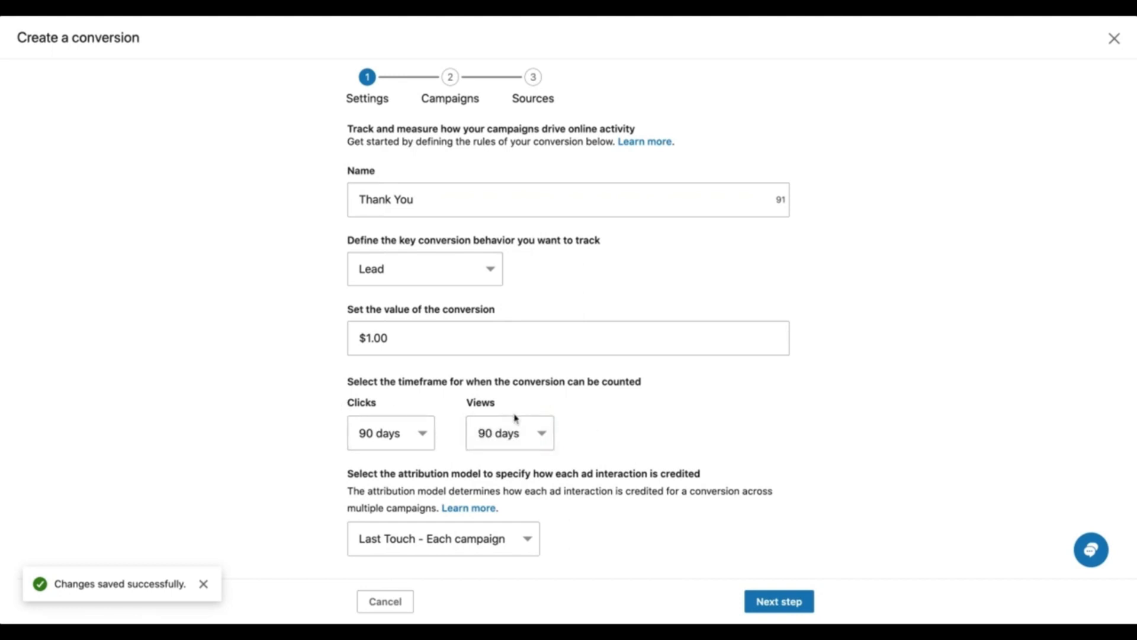
pyautogui.click(448, 545)
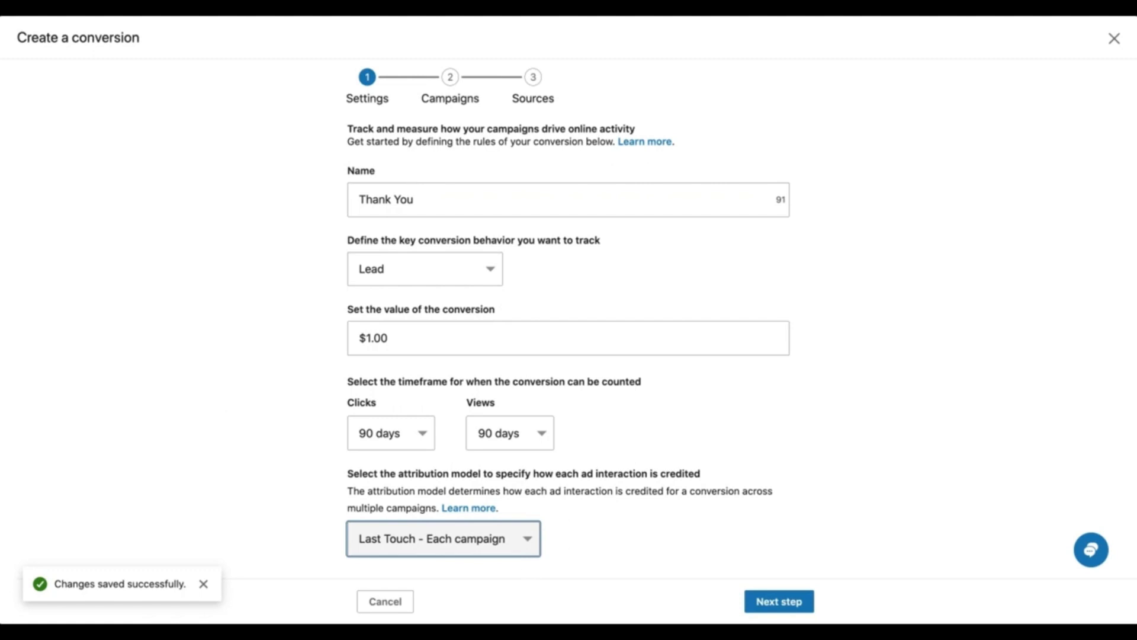
pyautogui.click(798, 601)
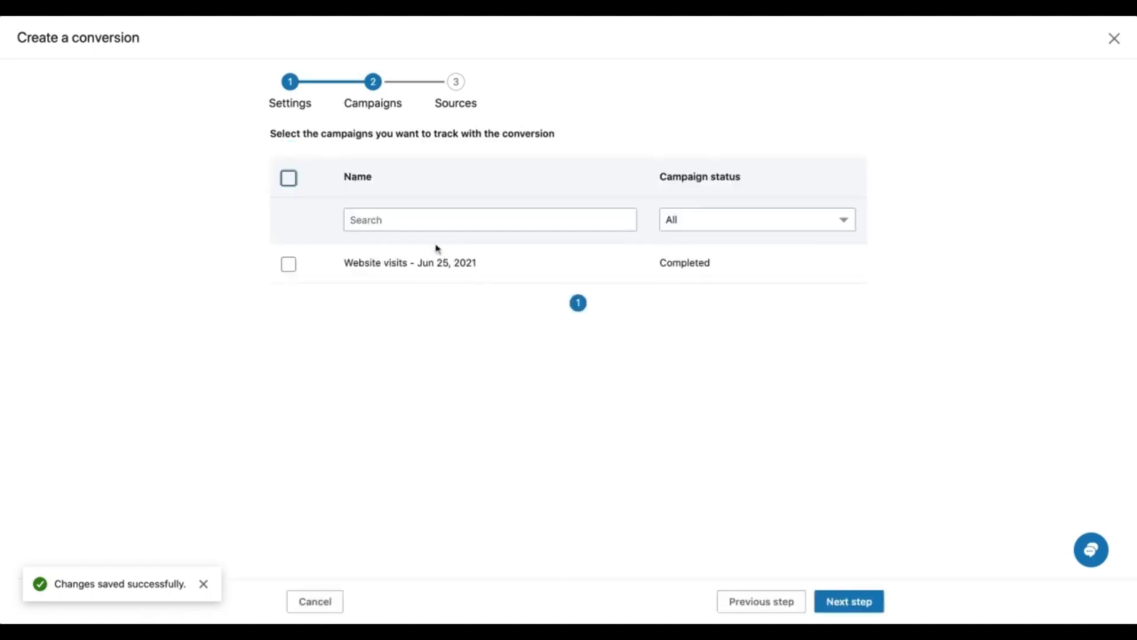
# - Check the conversion's campaign search and status filters, leave the campaigns unselected, and continue to the tracking sources
pyautogui.click(415, 220)
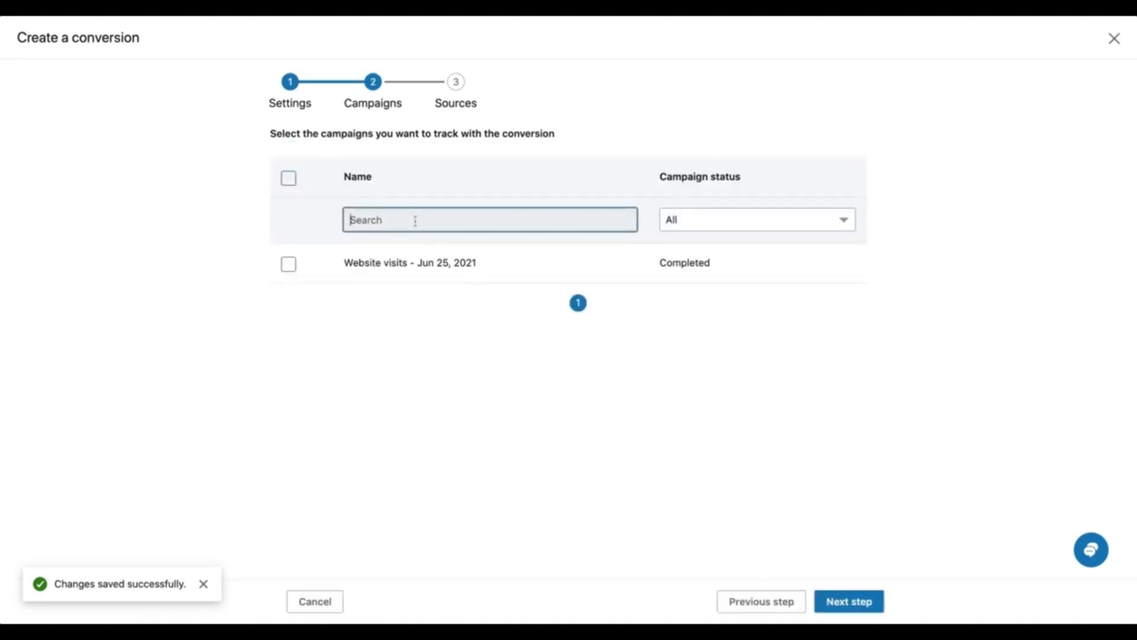
pyautogui.write('l')
pyautogui.press('BackSpace')
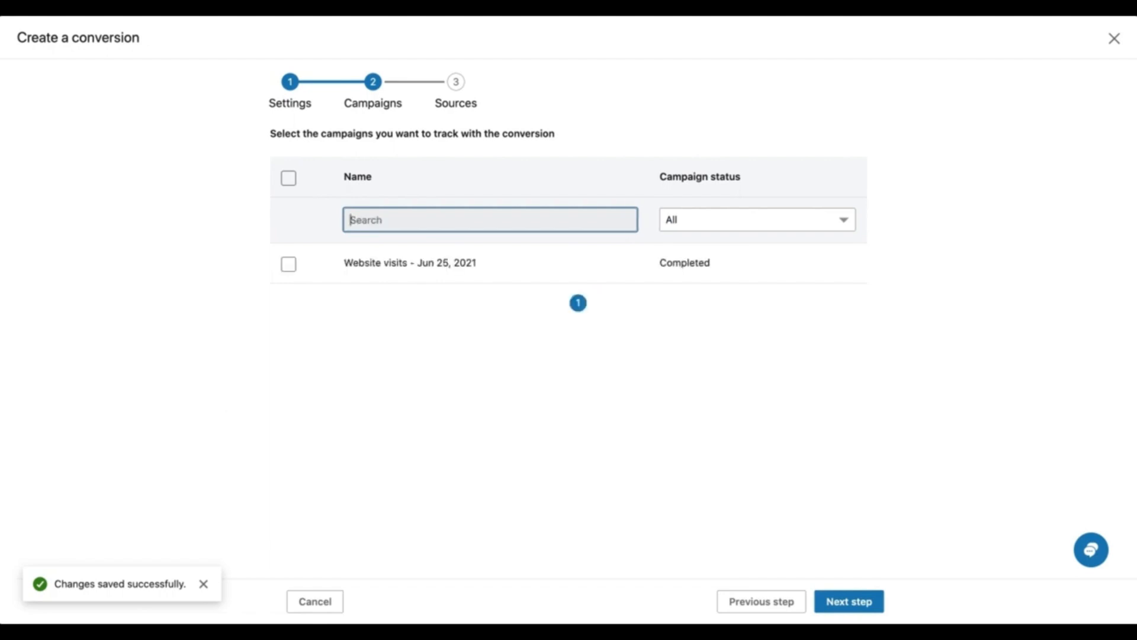
pyautogui.click(789, 229)
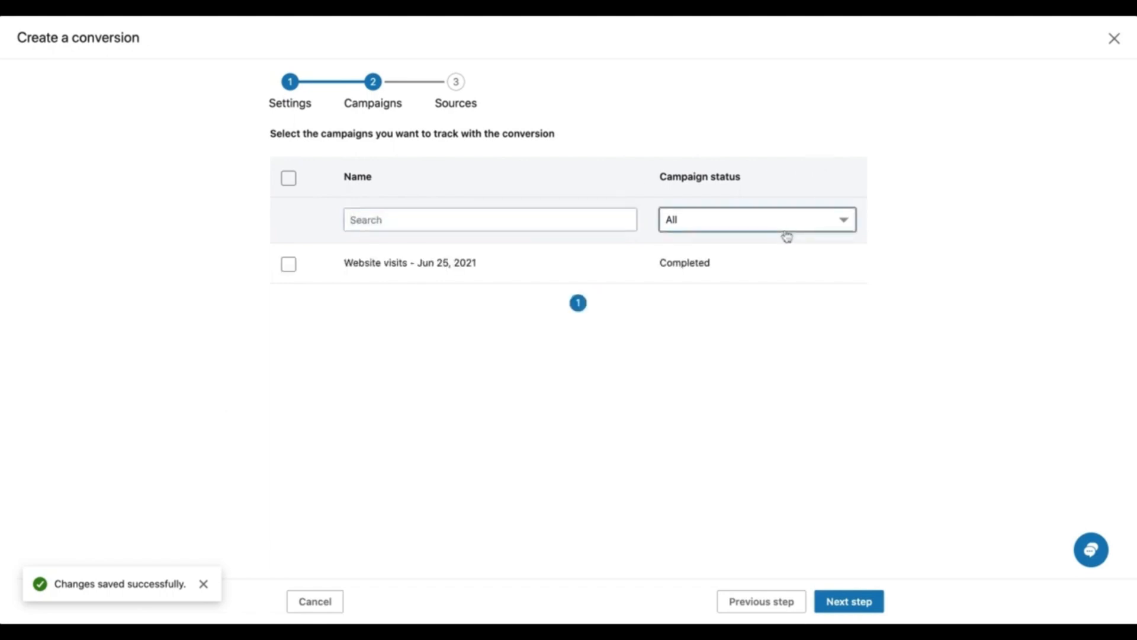
pyautogui.click(287, 266)
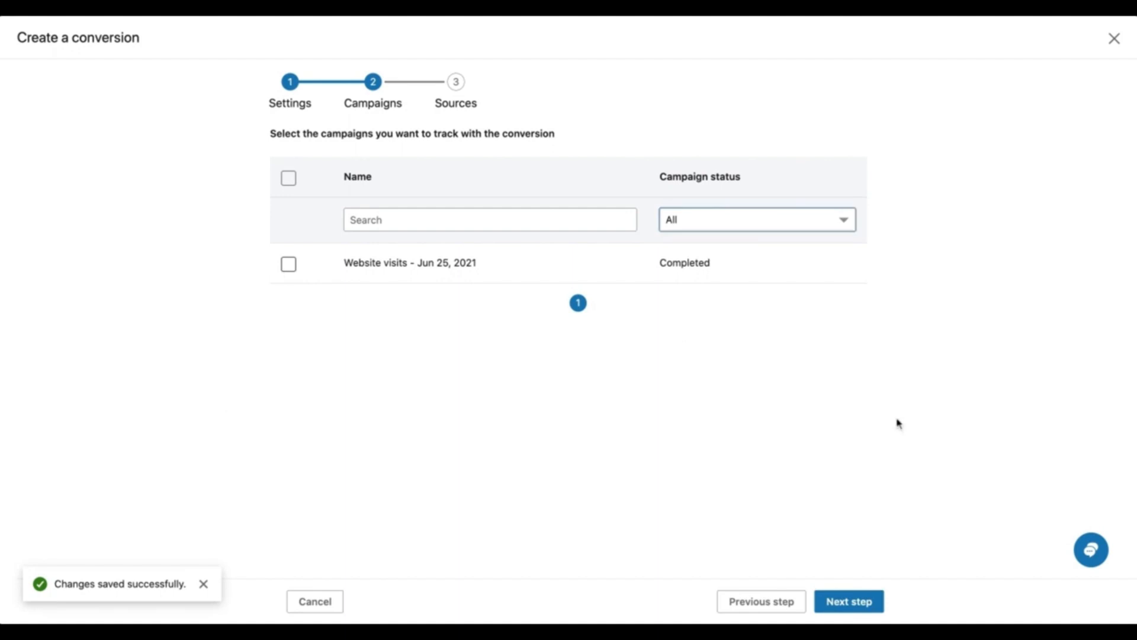
pyautogui.click(857, 603)
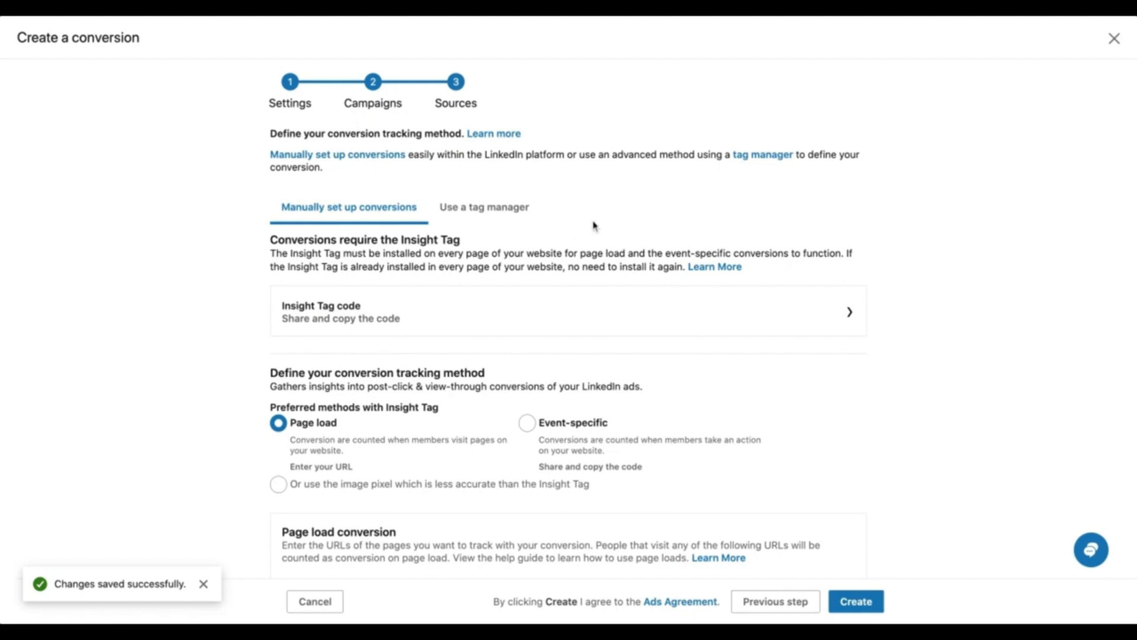
# - Compare the manual conversion setup with the tag manager option and return to the manual setup
pyautogui.scroll(-2, 378, 293)
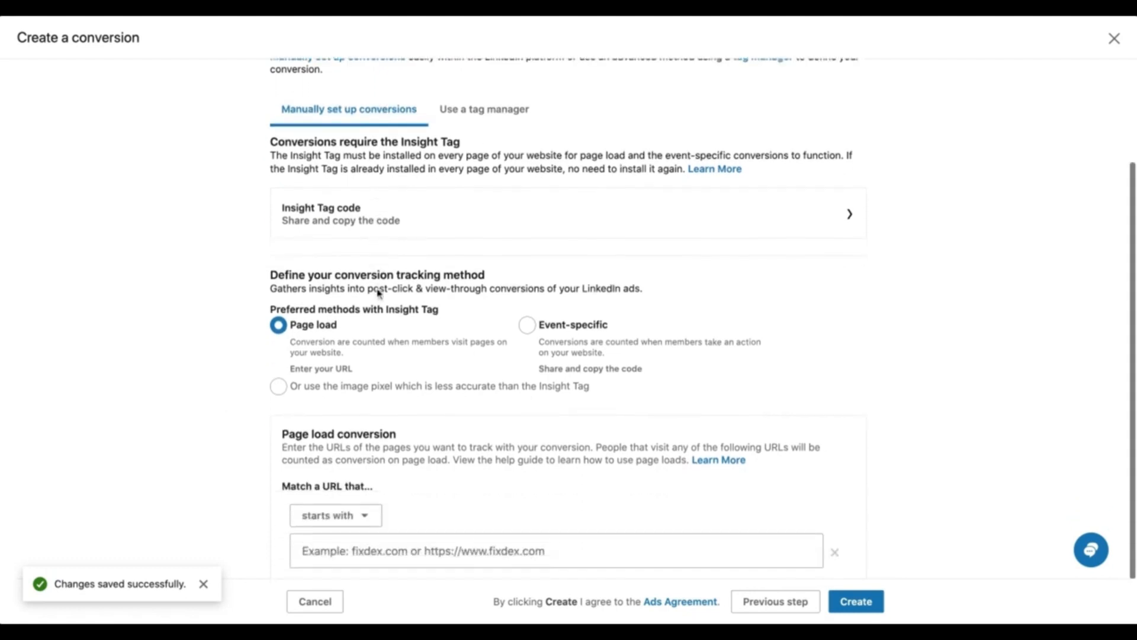
pyautogui.scroll(3, 378, 294)
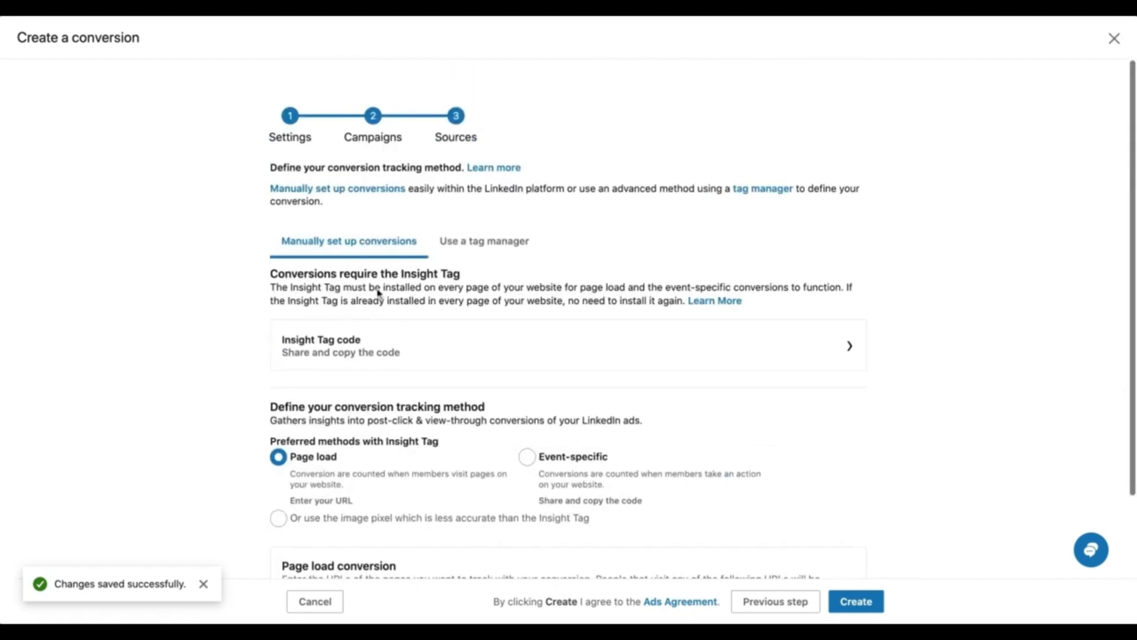
pyautogui.click(462, 240)
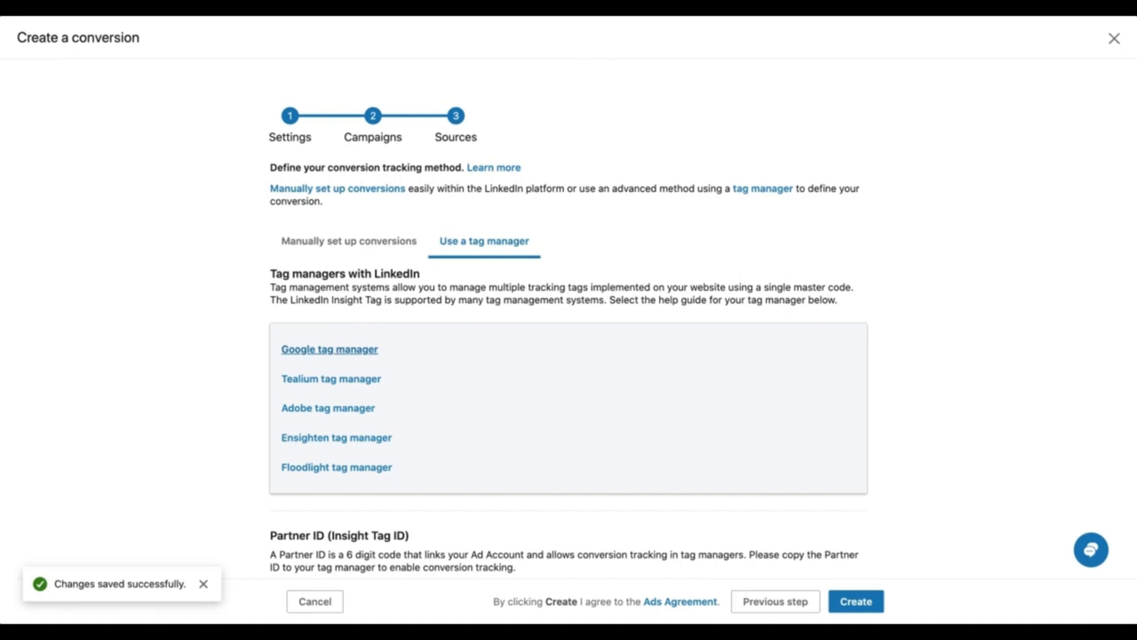
pyautogui.click(372, 251)
# - Expand the Insight Tag code for the manual conversion setup and copy it
pyautogui.scroll(-3, 371, 252)
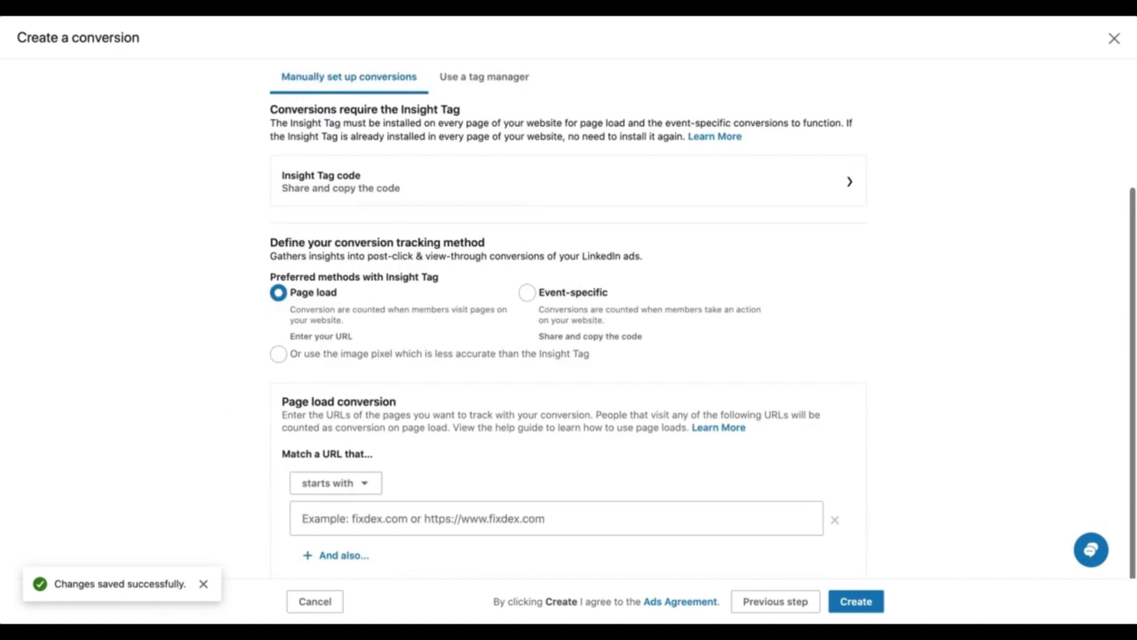
pyautogui.click(835, 179)
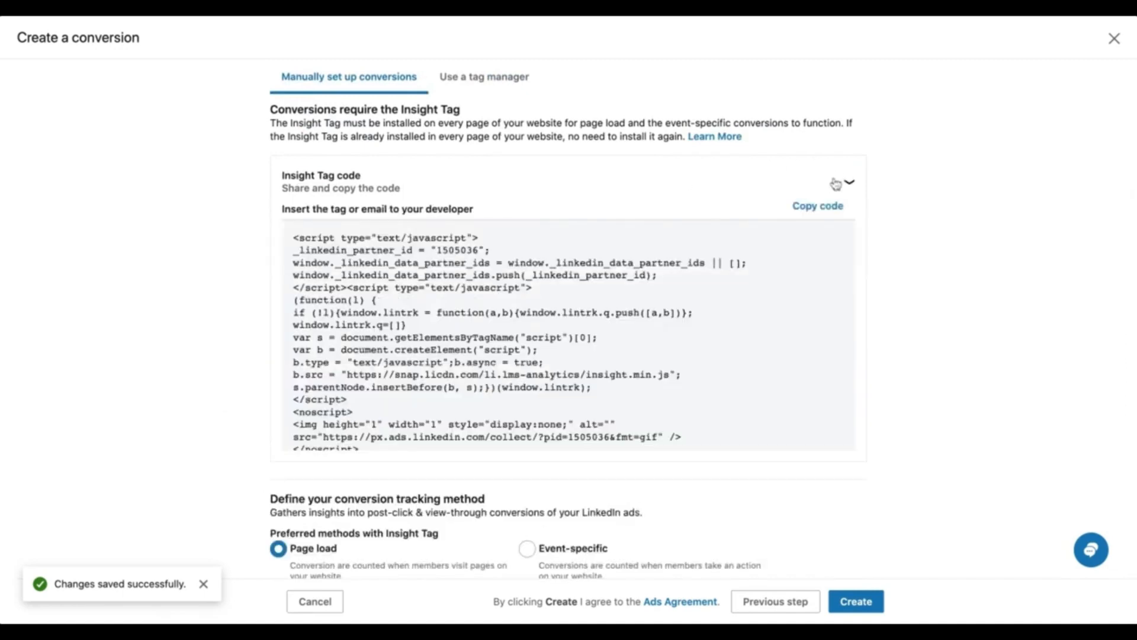
pyautogui.scroll(-1, 715, 233)
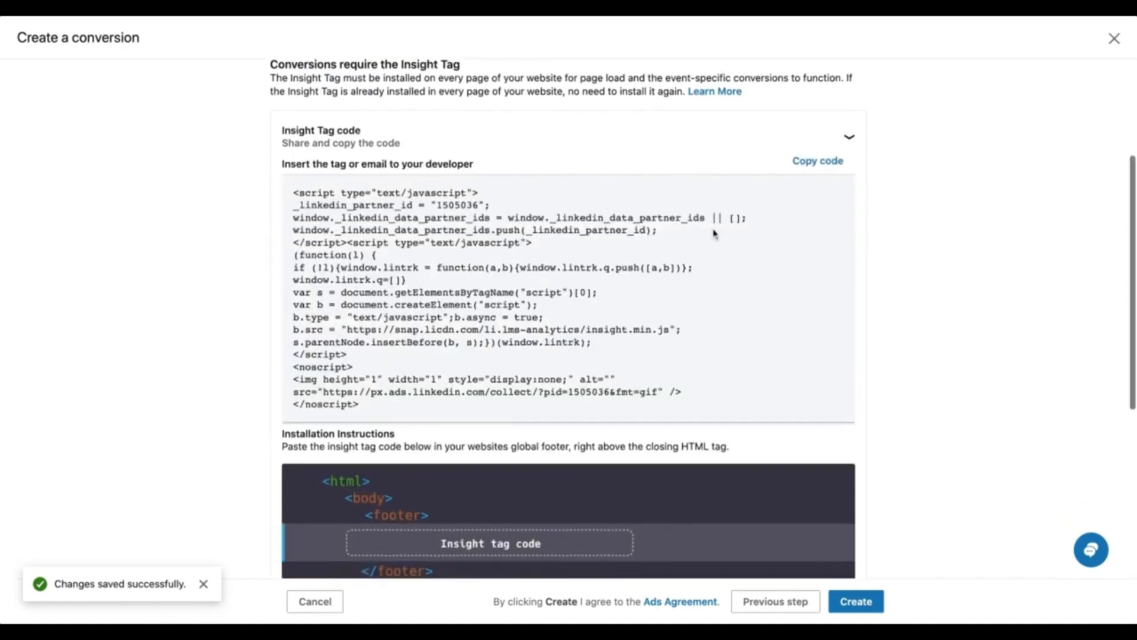
pyautogui.click(820, 161)
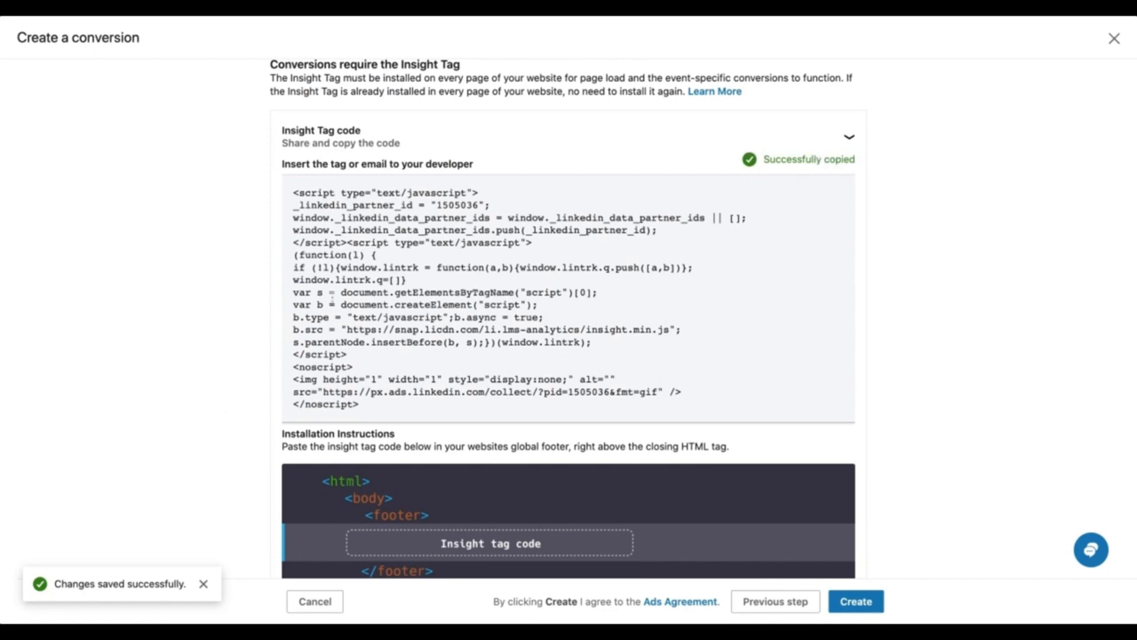
# - Review the Insight Tag installation instructions and the tracking methods, and close the conversion setup without creating it
pyautogui.scroll(-3, 332, 298)
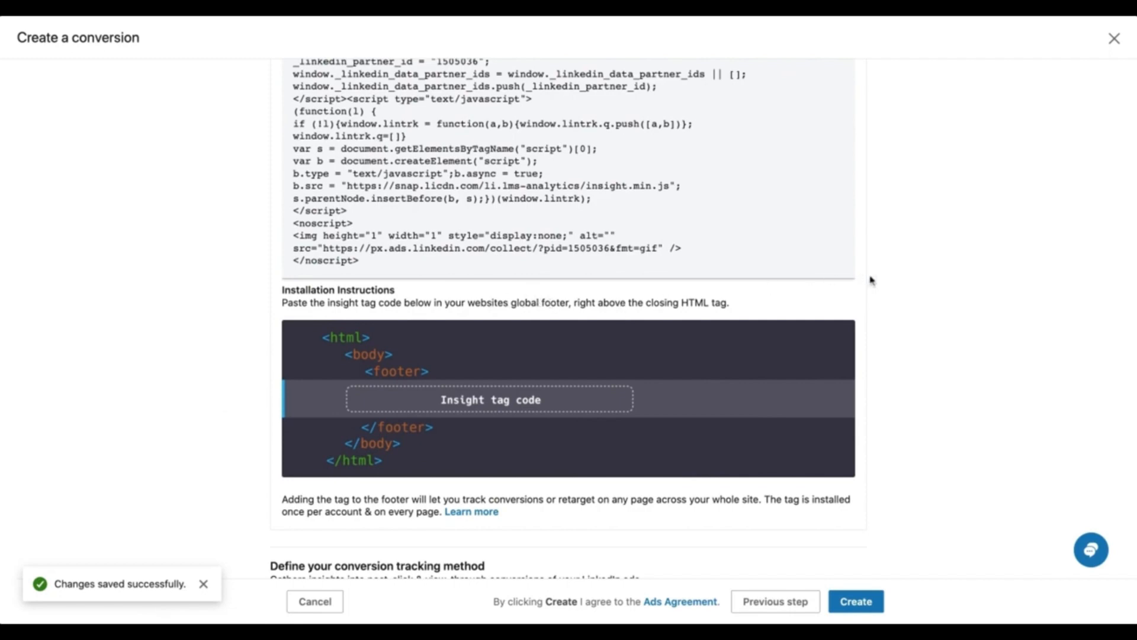
pyautogui.scroll(-5, 871, 280)
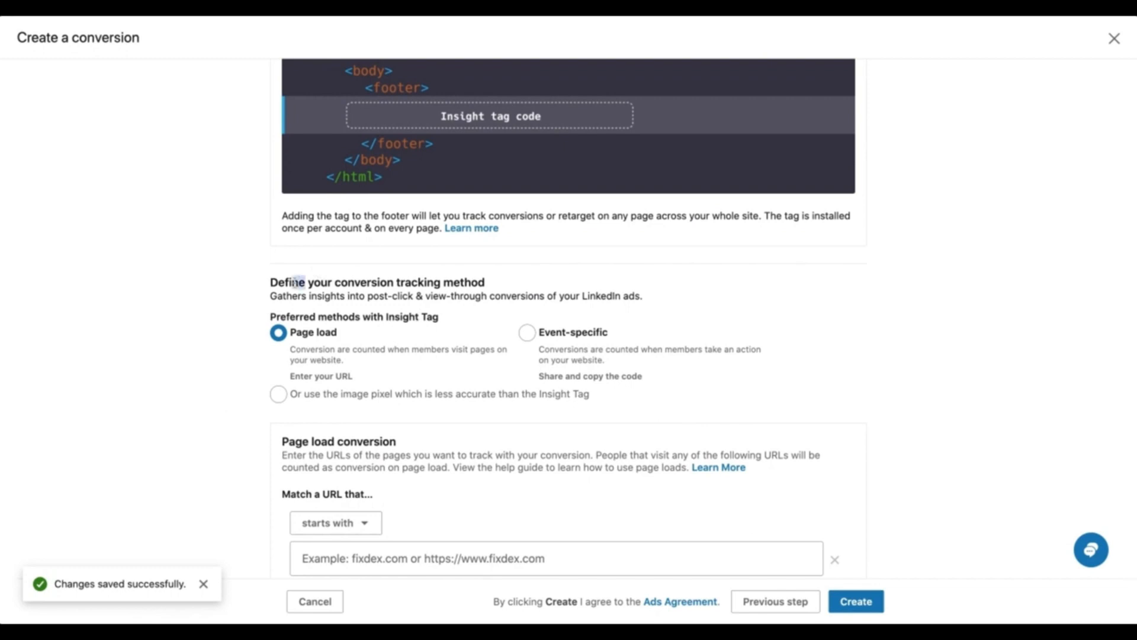
pyautogui.moveTo(293, 282); pyautogui.dragTo(450, 295)
pyautogui.click(487, 293)
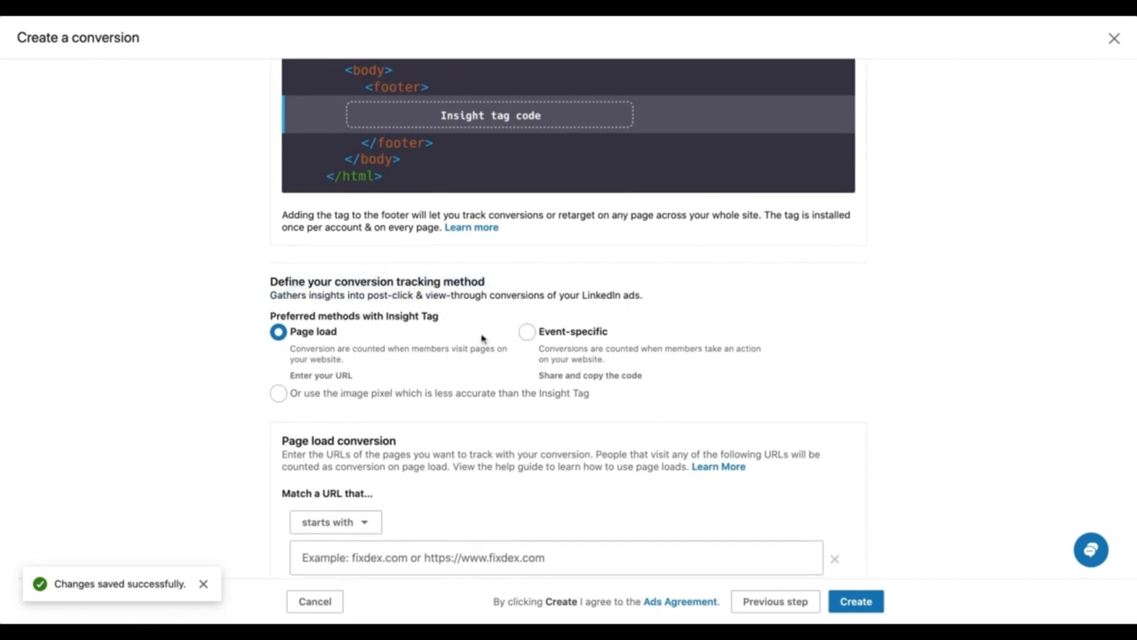
pyautogui.scroll(-1, 482, 336)
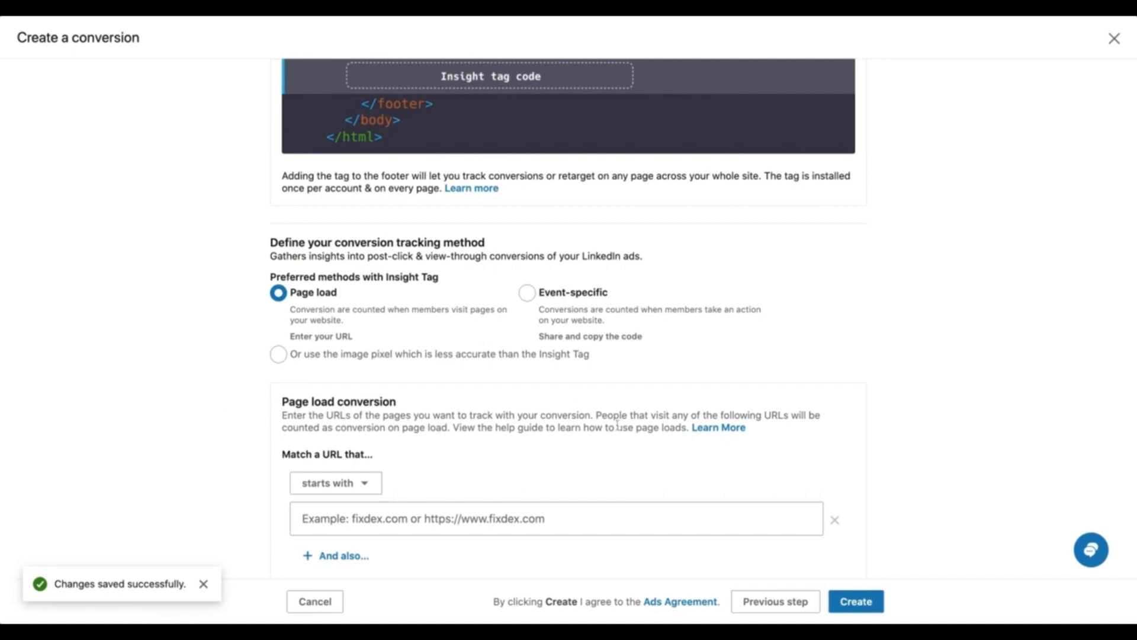
pyautogui.scroll(10, 569, 320)
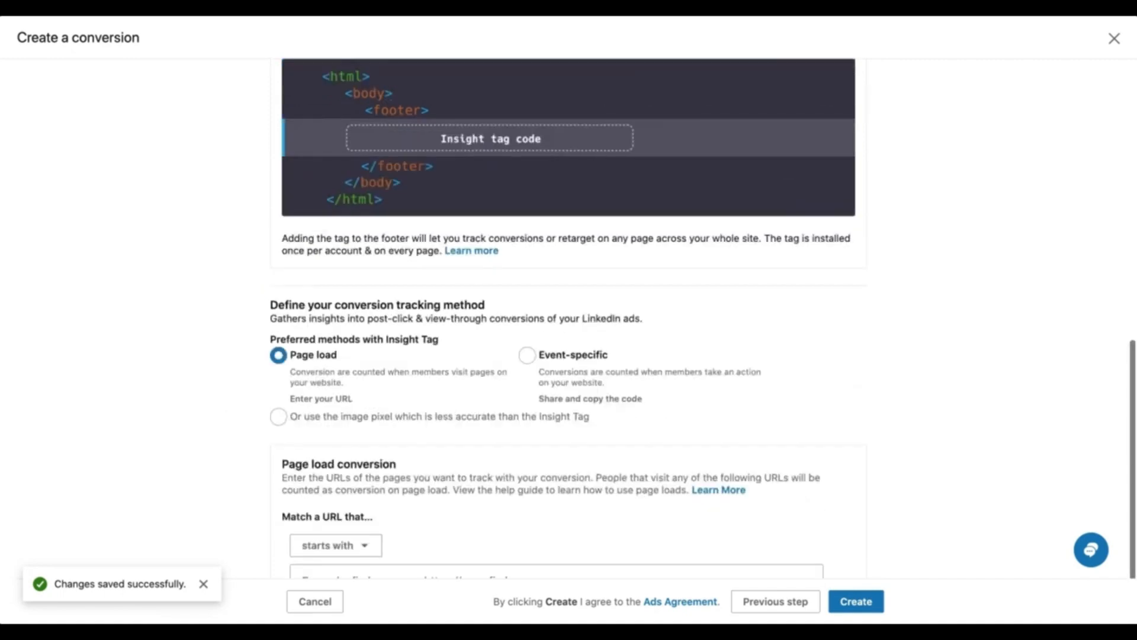
pyautogui.click(1114, 38)
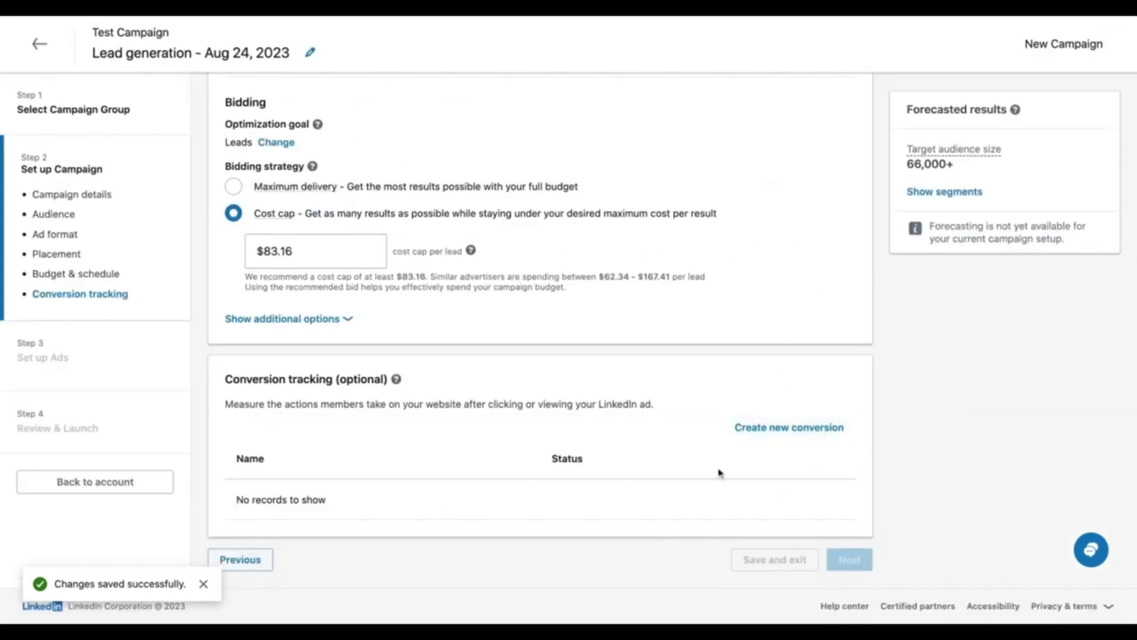
# - Return to the campaign's company page association and open the creation of a new LinkedIn Page
pyautogui.scroll(6, 656, 315)
pyautogui.scroll(8, 655, 315)
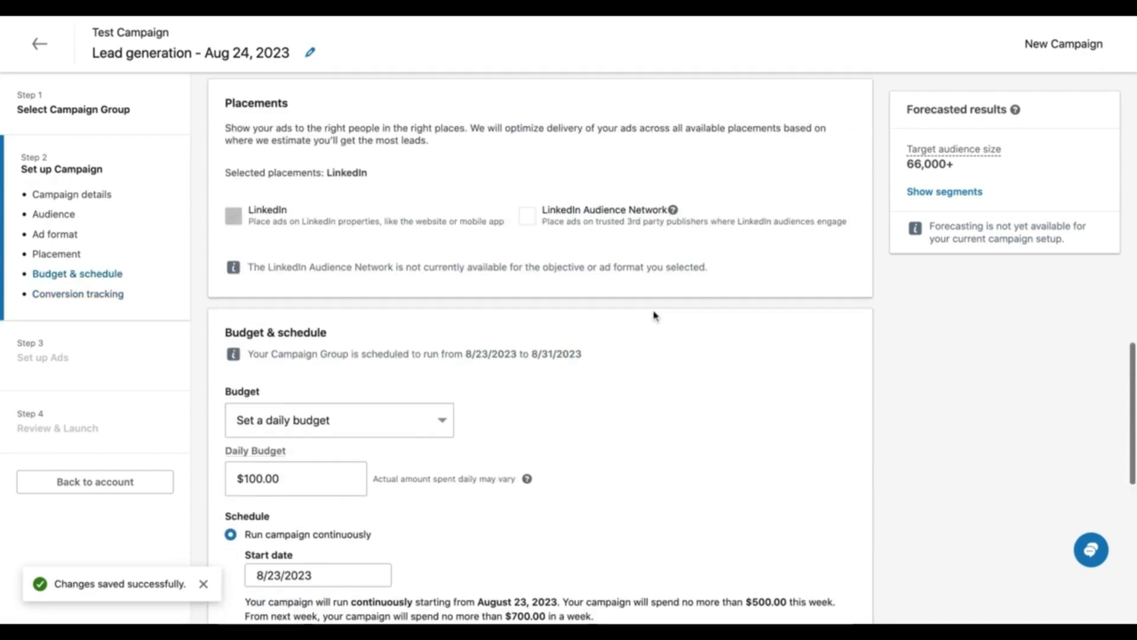
pyautogui.click(419, 311)
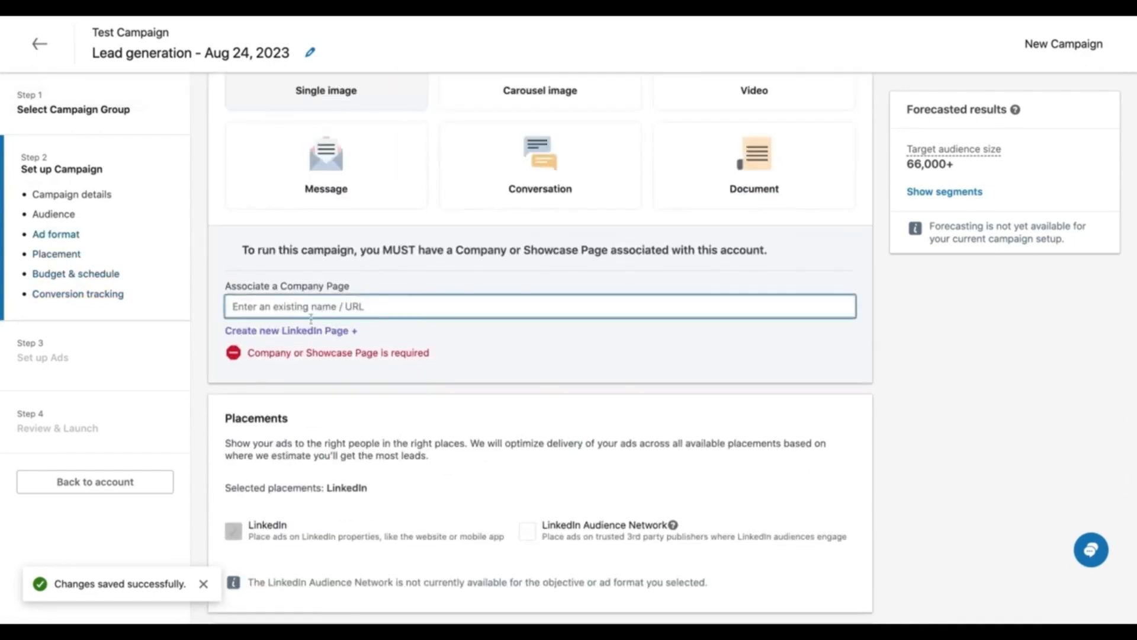
pyautogui.click(295, 334)
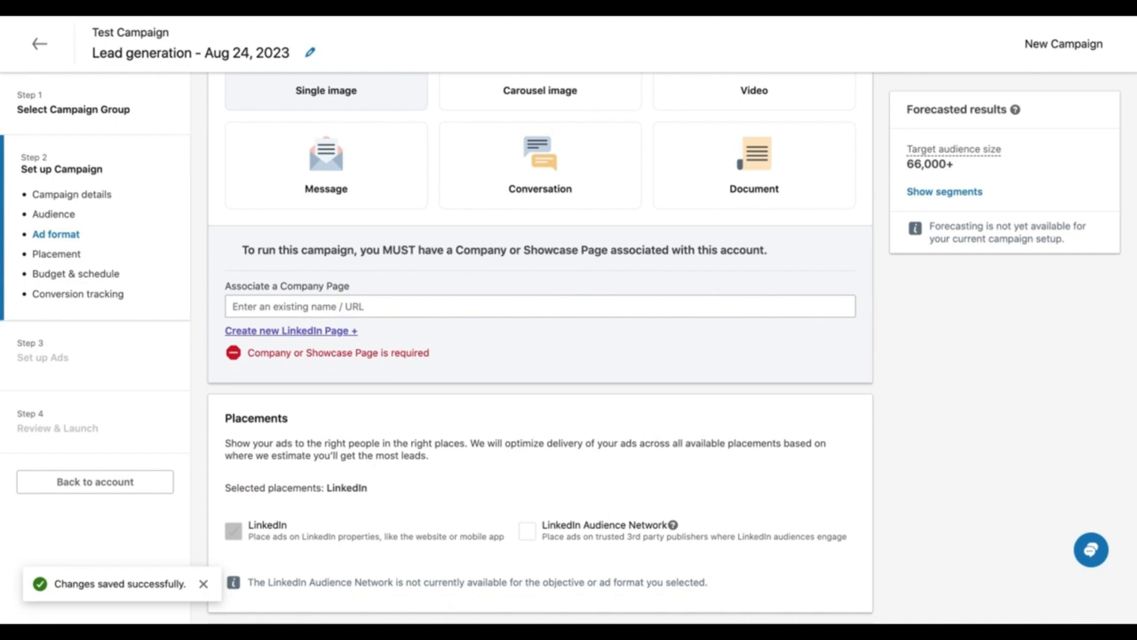
# - Find the existing "Paid Advertising Help" company page, associate it with the ad account and confirm
pyautogui.click(418, 308)
pyautogui.write('paid ')
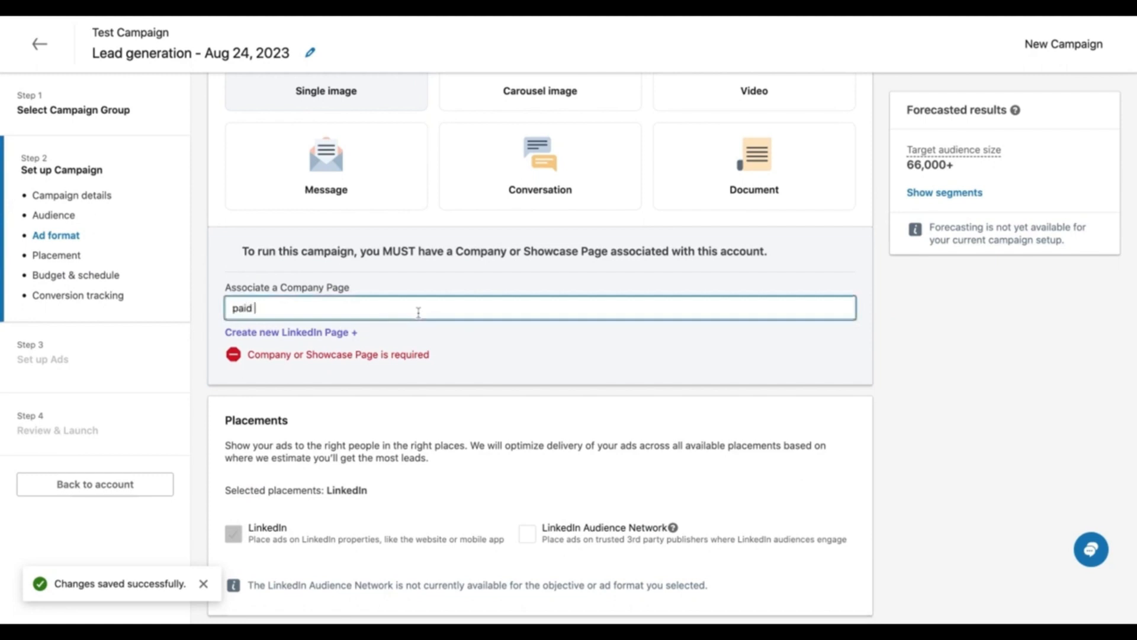
pyautogui.write('advertising help')
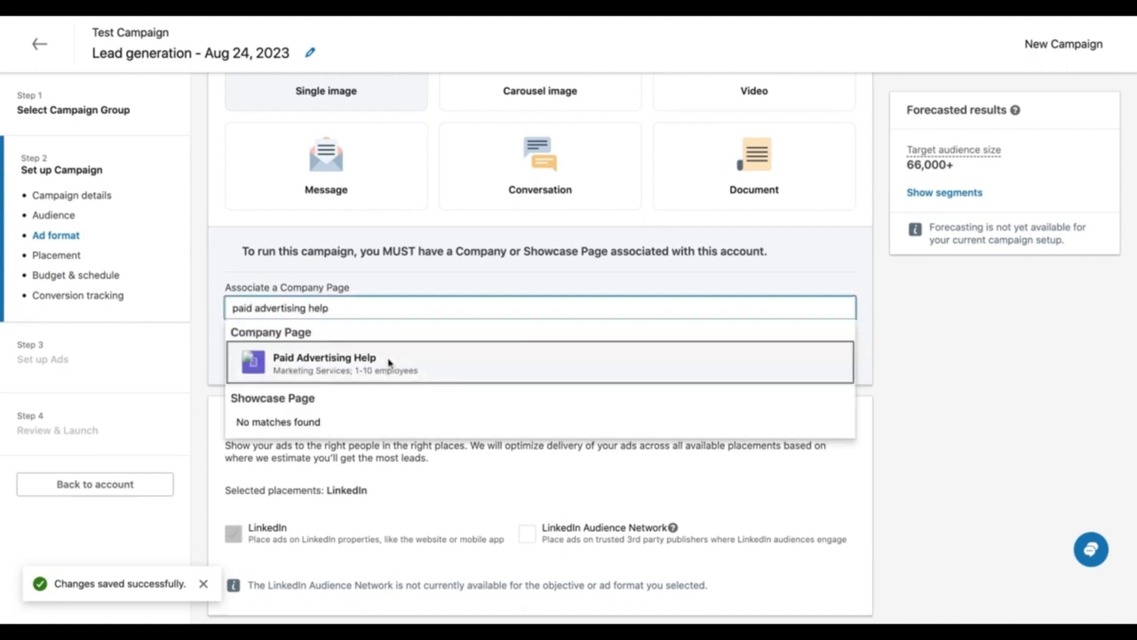
pyautogui.click(389, 362)
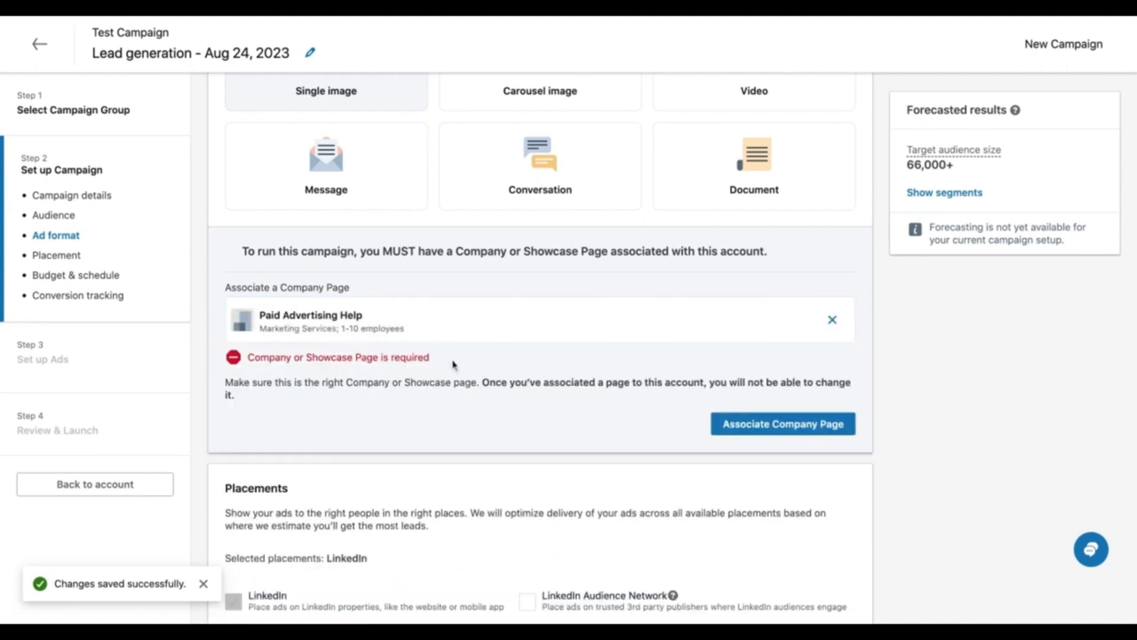
pyautogui.click(785, 425)
pyautogui.click(853, 386)
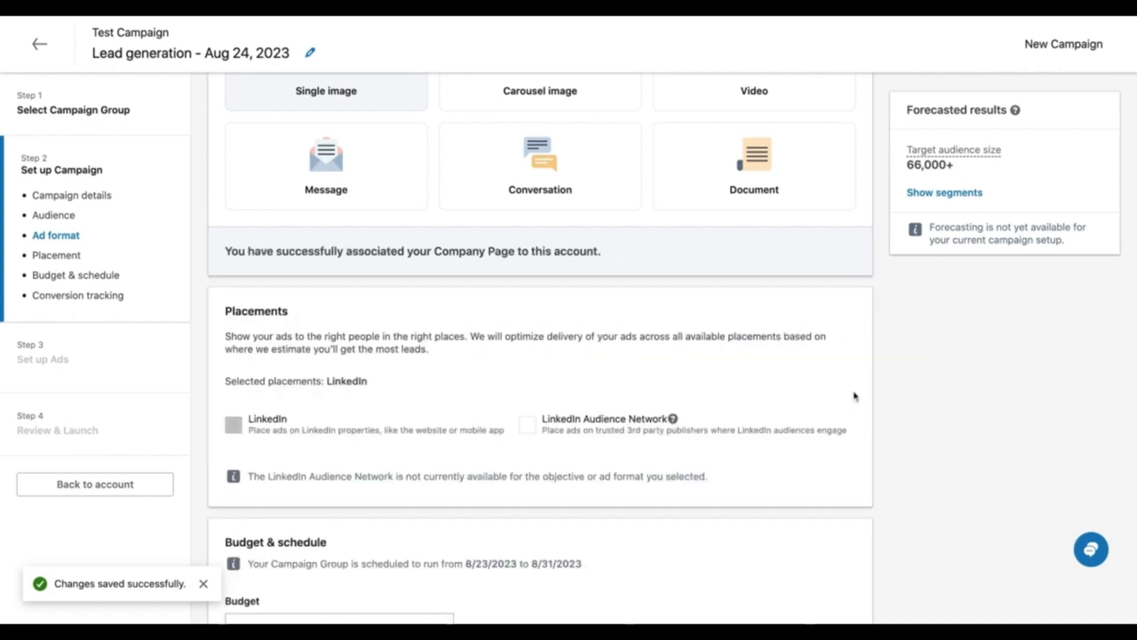
# - Check the campaign settings, proceed to the ad setup and confirm saving the objective and ad format
pyautogui.scroll(3, 754, 361)
pyautogui.scroll(-9, 754, 360)
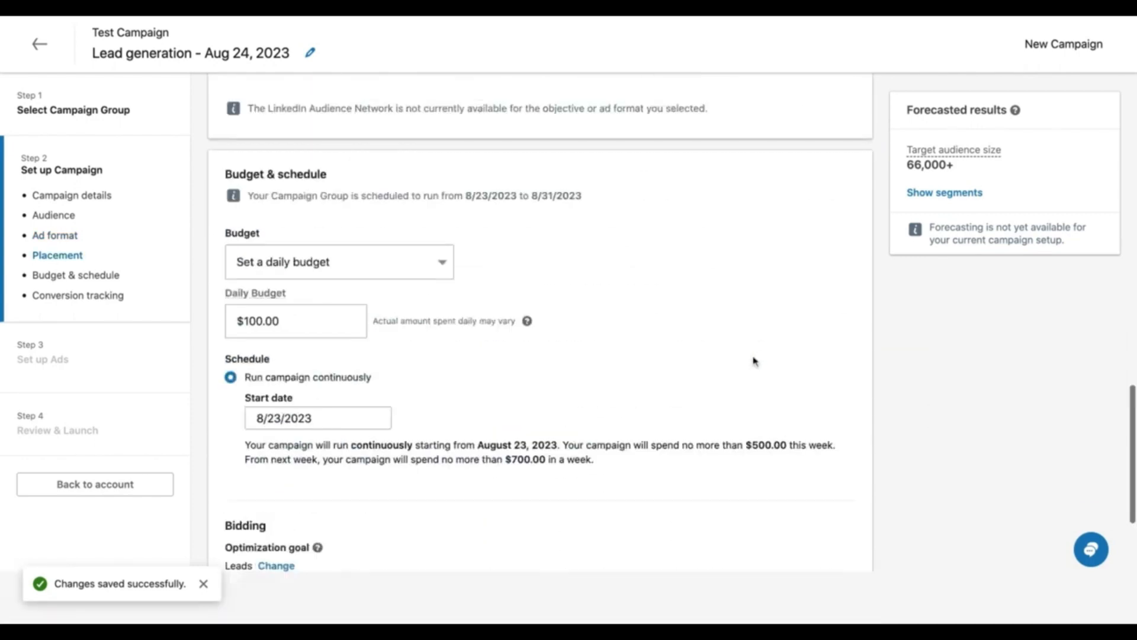
pyautogui.scroll(-5, 755, 361)
pyautogui.scroll(12, 754, 361)
pyautogui.scroll(-10, 755, 361)
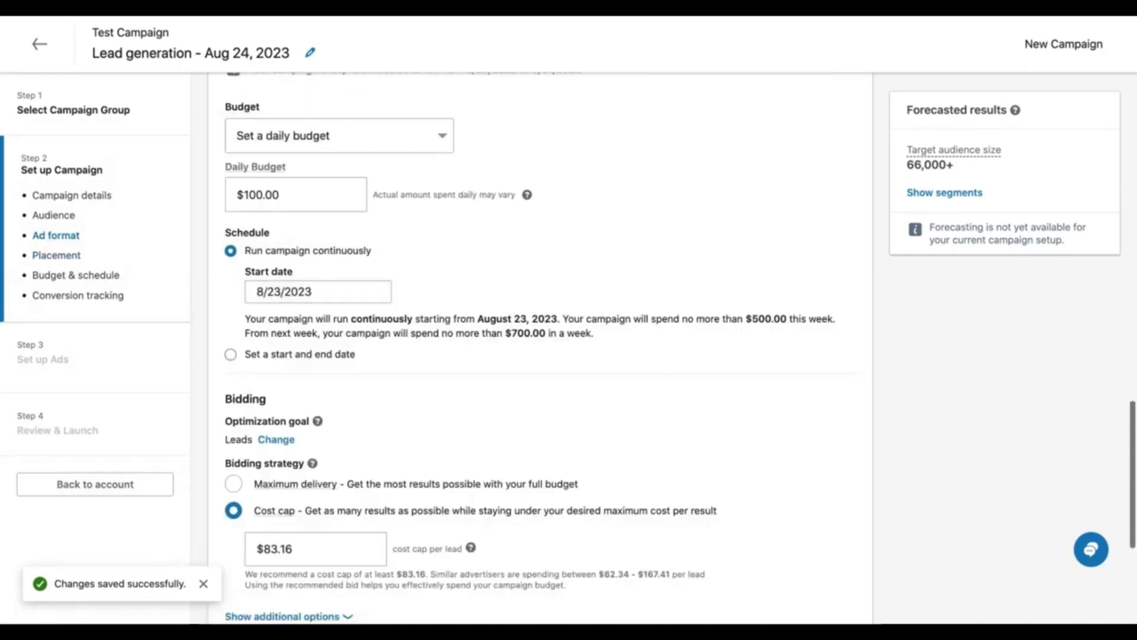
pyautogui.scroll(-5, 808, 363)
pyautogui.click(853, 560)
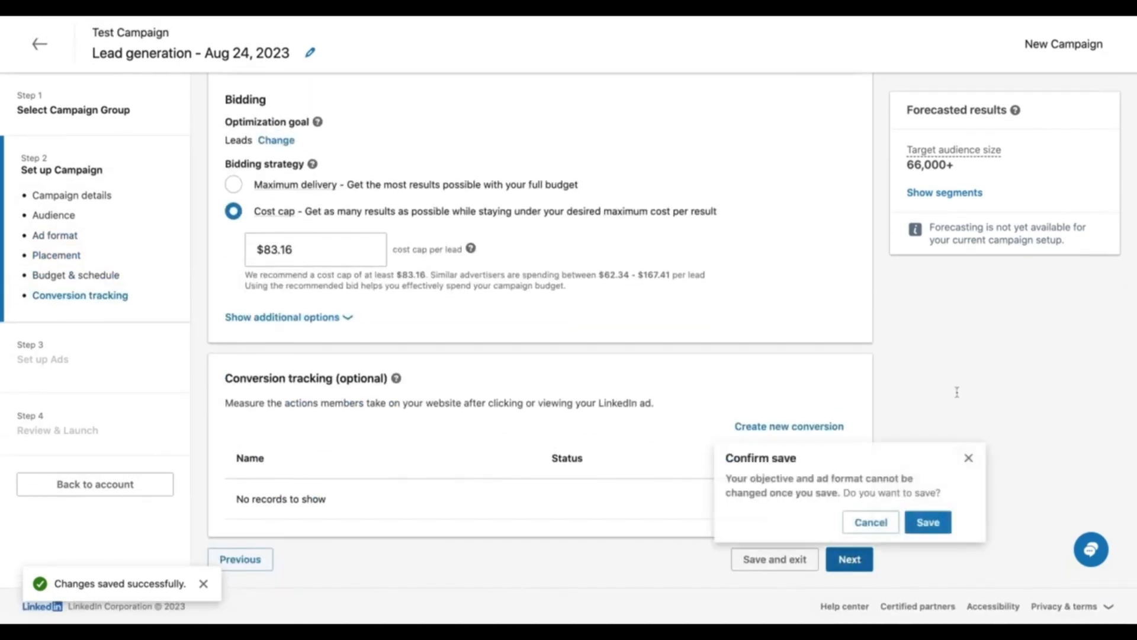
pyautogui.click(933, 531)
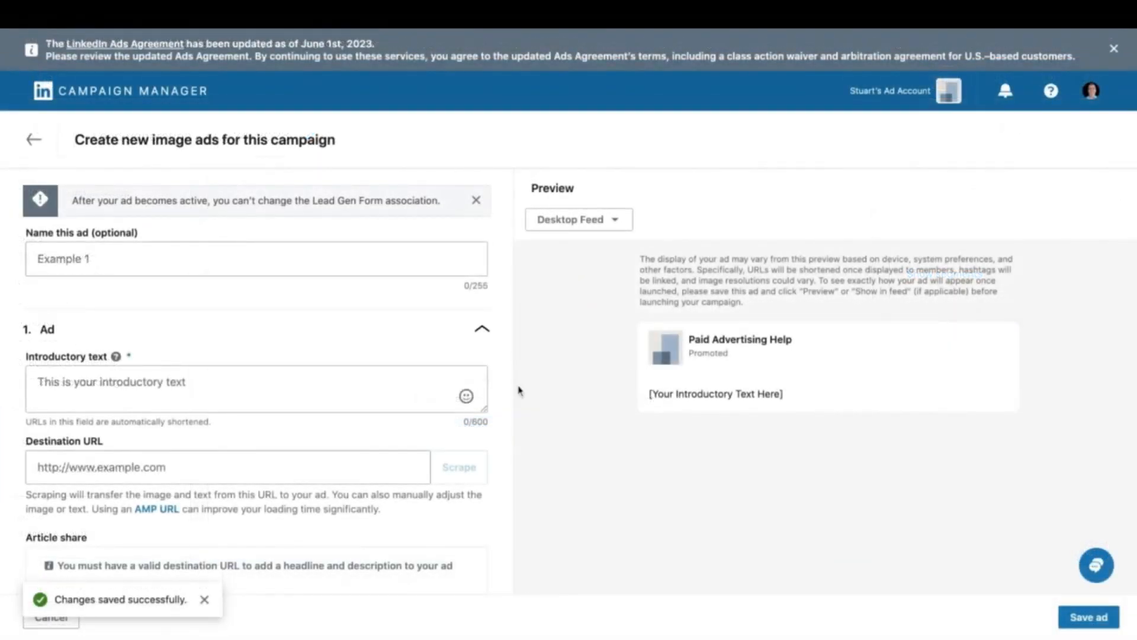
# - Name the ad "Test Ad" and enter the introductory text "Get more leads for your tradie business. Contact us today on our website below."
pyautogui.click(216, 255)
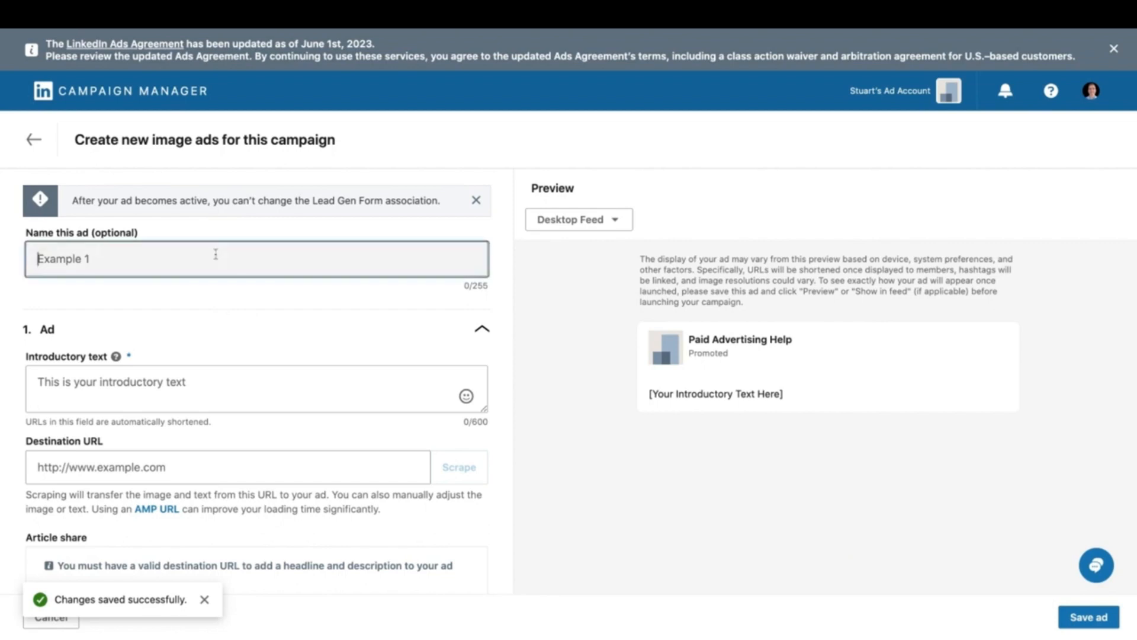
pyautogui.write('Test Ad')
pyautogui.scroll(-1, 288, 278)
pyautogui.scroll(-1, 287, 278)
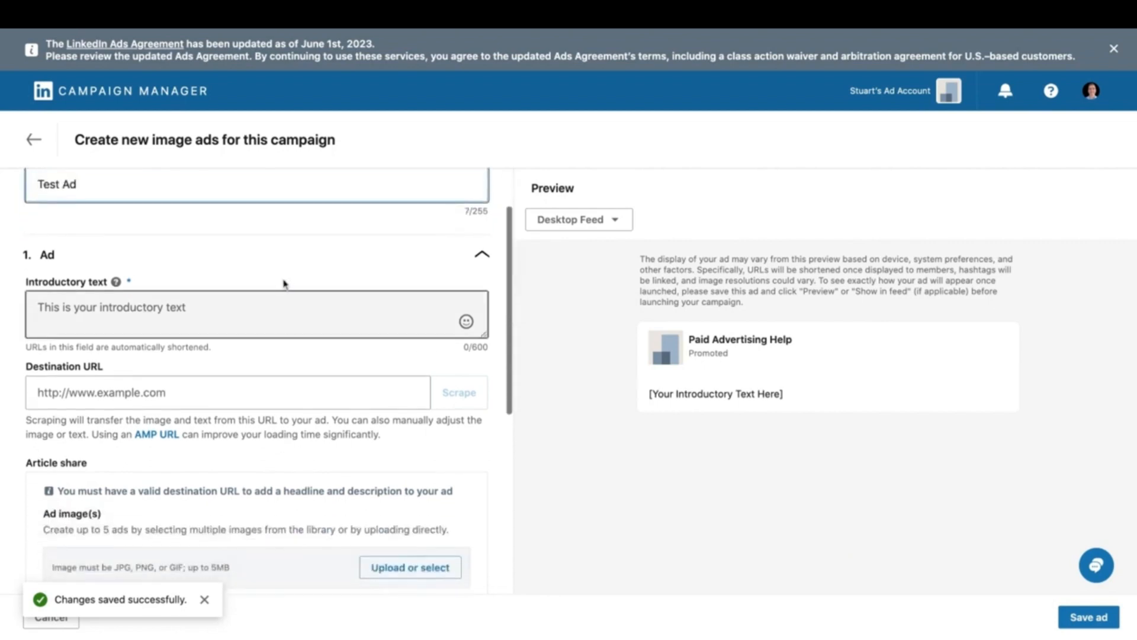
pyautogui.click(258, 314)
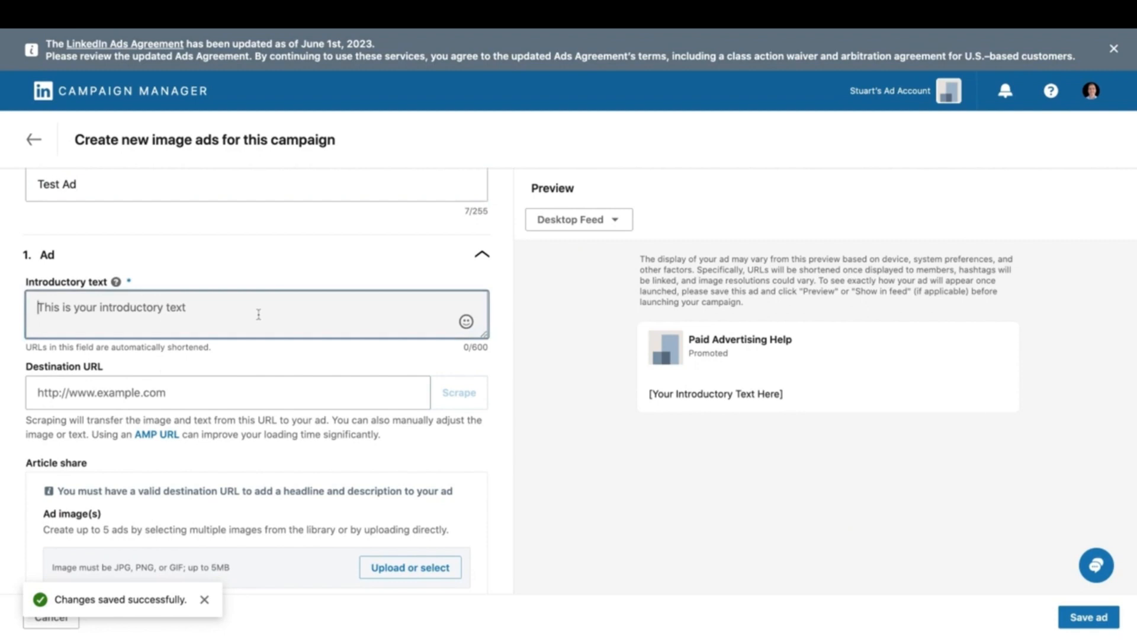
pyautogui.write('Get more leads for your tradie business. Contact us today on our website below.')
pyautogui.click(253, 389)
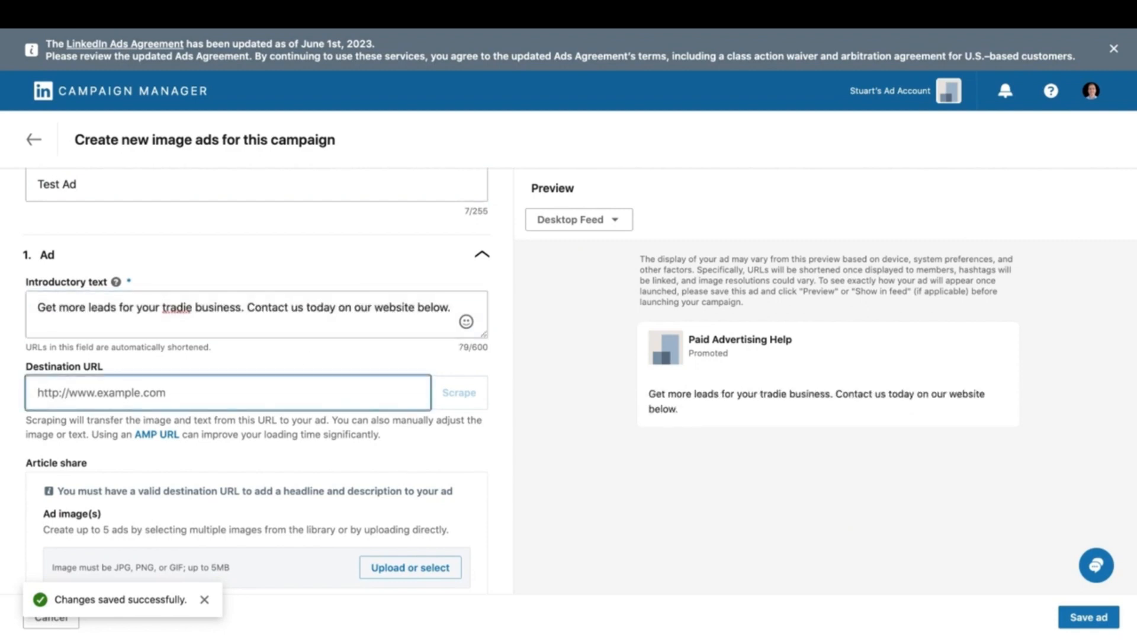
pyautogui.press('super+Tab')
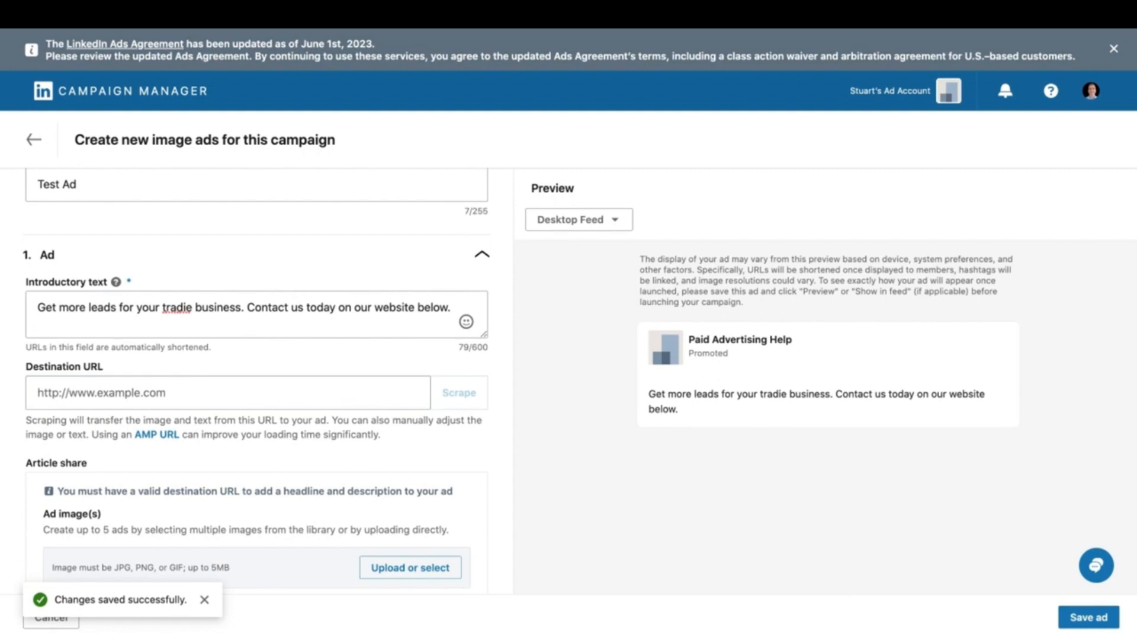
pyautogui.click(222, 389)
pyautogui.write('https://www.paidadvertisinghelp.com/')
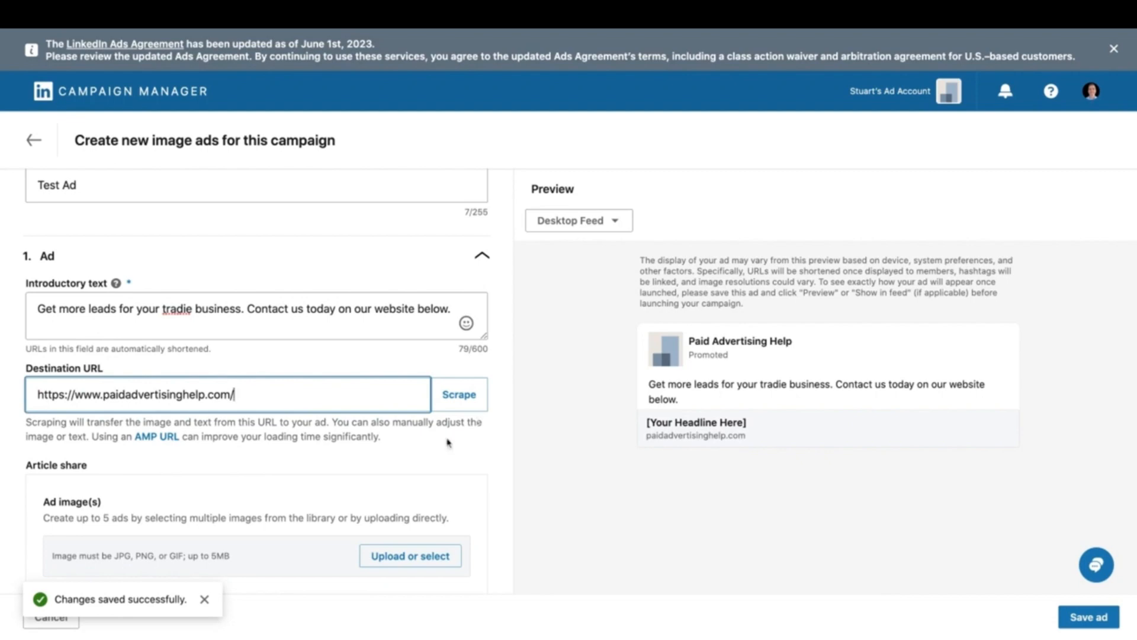
pyautogui.scroll(-2, 450, 442)
pyautogui.scroll(-2, 379, 438)
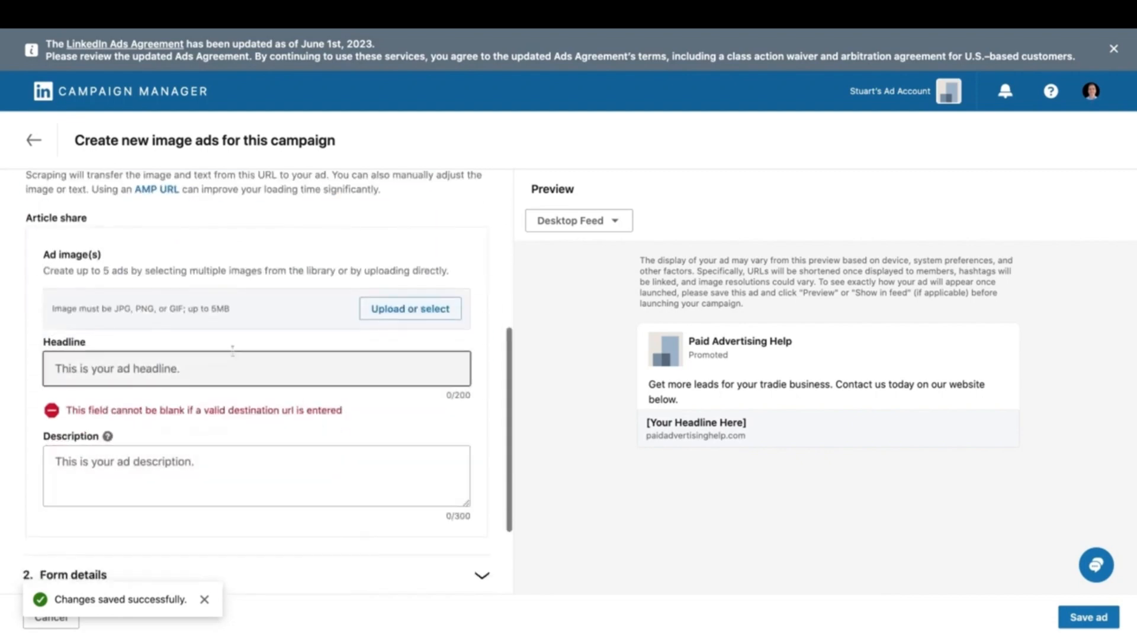
pyautogui.click(223, 367)
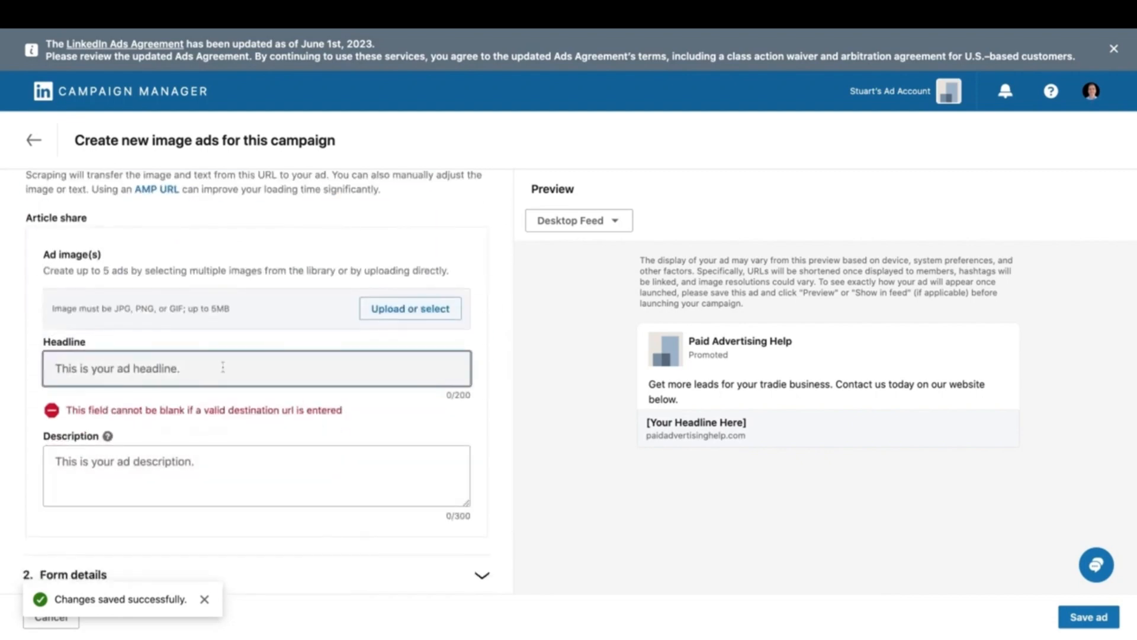
pyautogui.write('Get More Leads For Your Business')
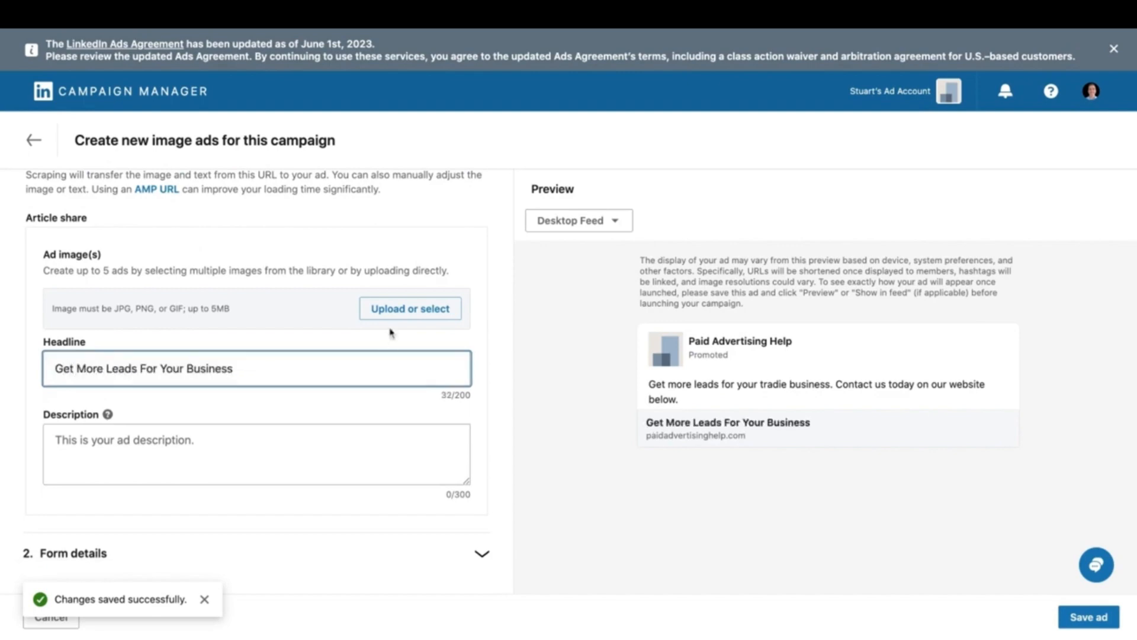
# - Upload the portrait PNG photo to the image library and select it as the ad's image
pyautogui.click(390, 317)
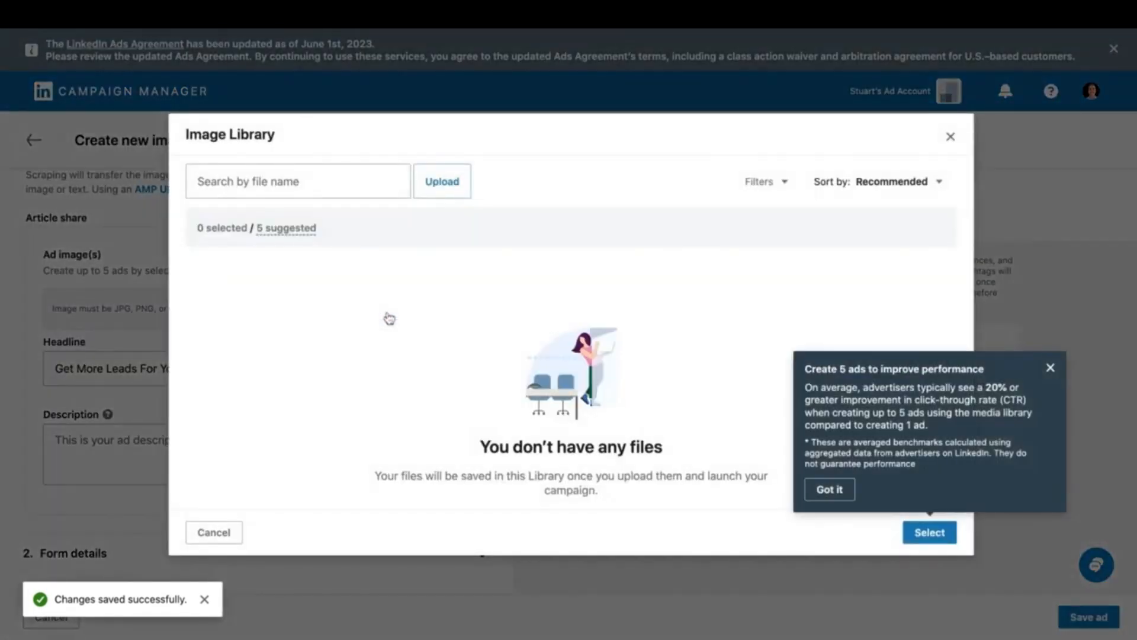
pyautogui.click(442, 182)
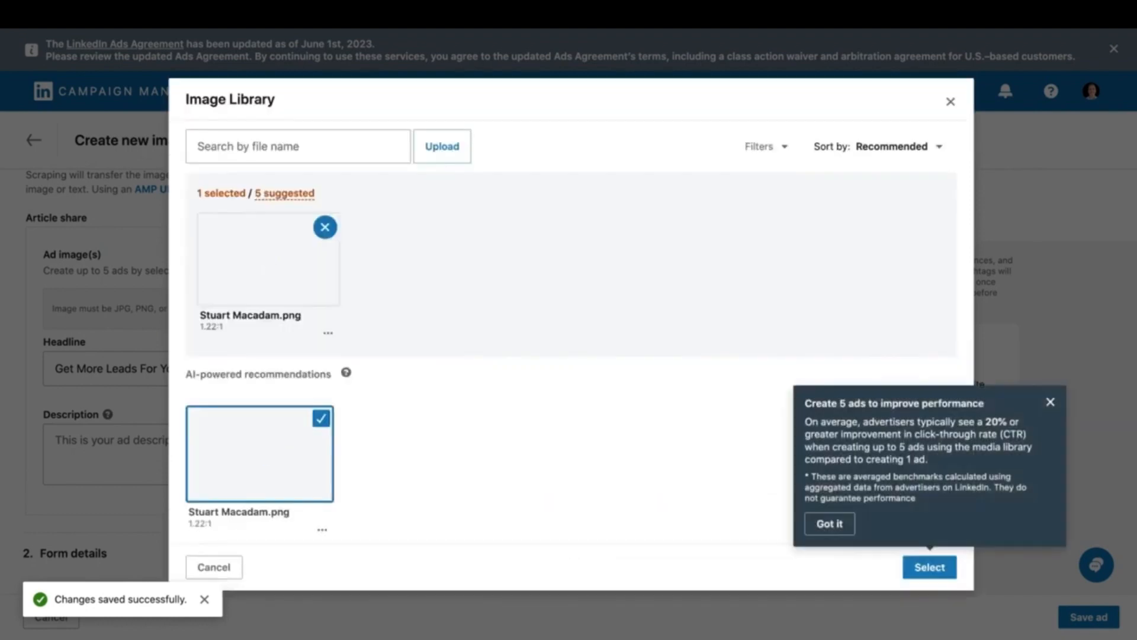
pyautogui.click(1050, 402)
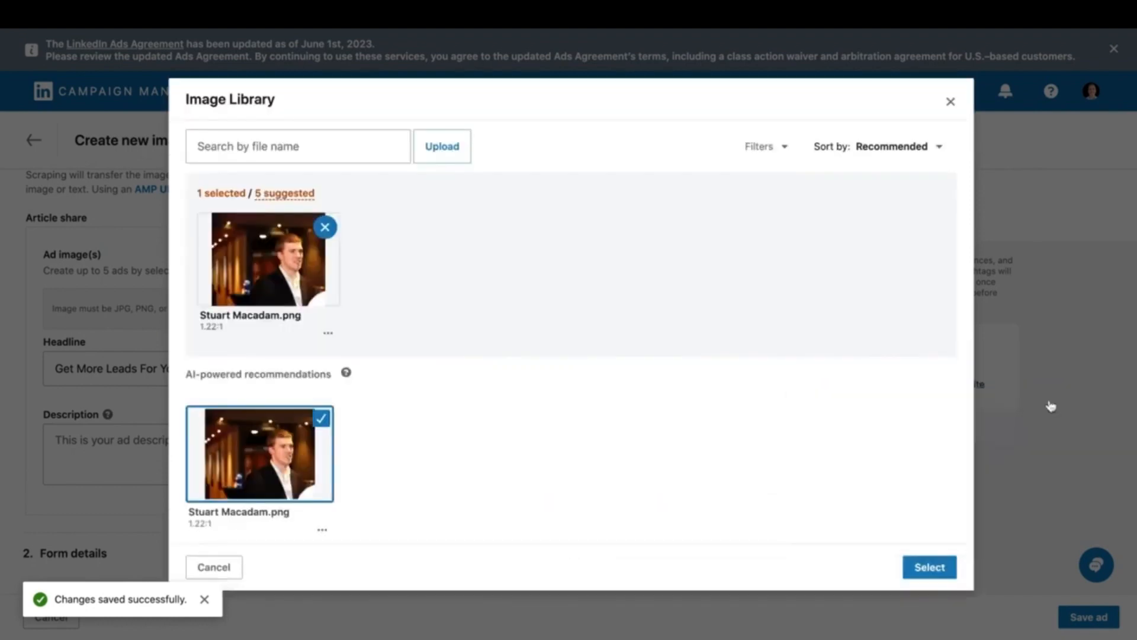
pyautogui.click(930, 566)
pyautogui.scroll(-3, 449, 338)
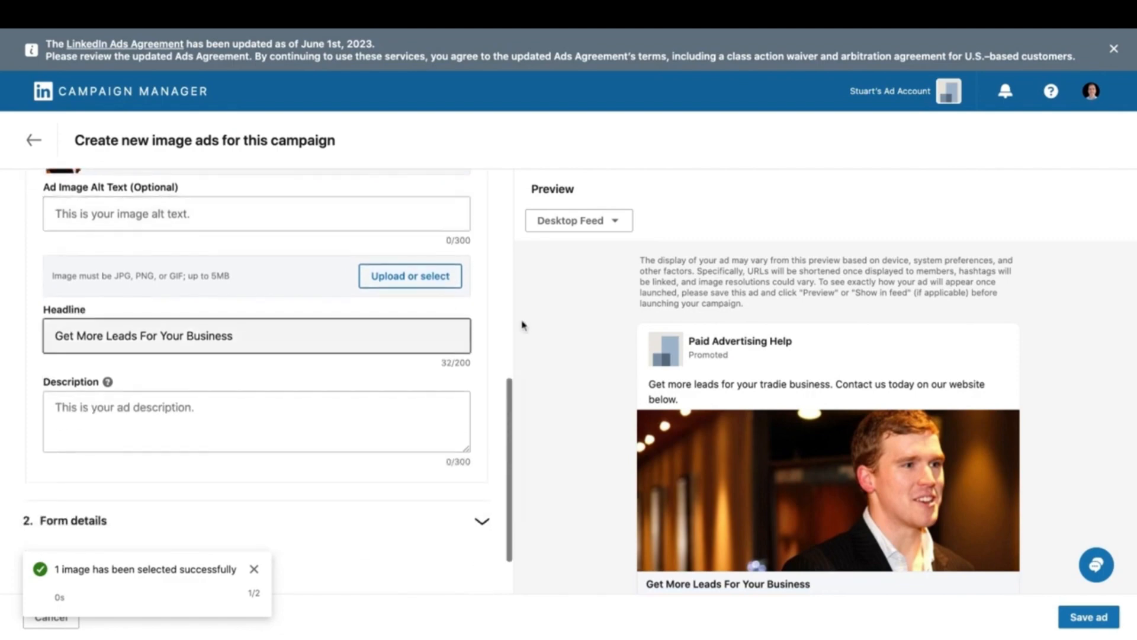
# - Examine the ad's preview in the Desktop Feed and in the Mobile Feed
pyautogui.scroll(-2, 718, 339)
pyautogui.scroll(-1, 719, 340)
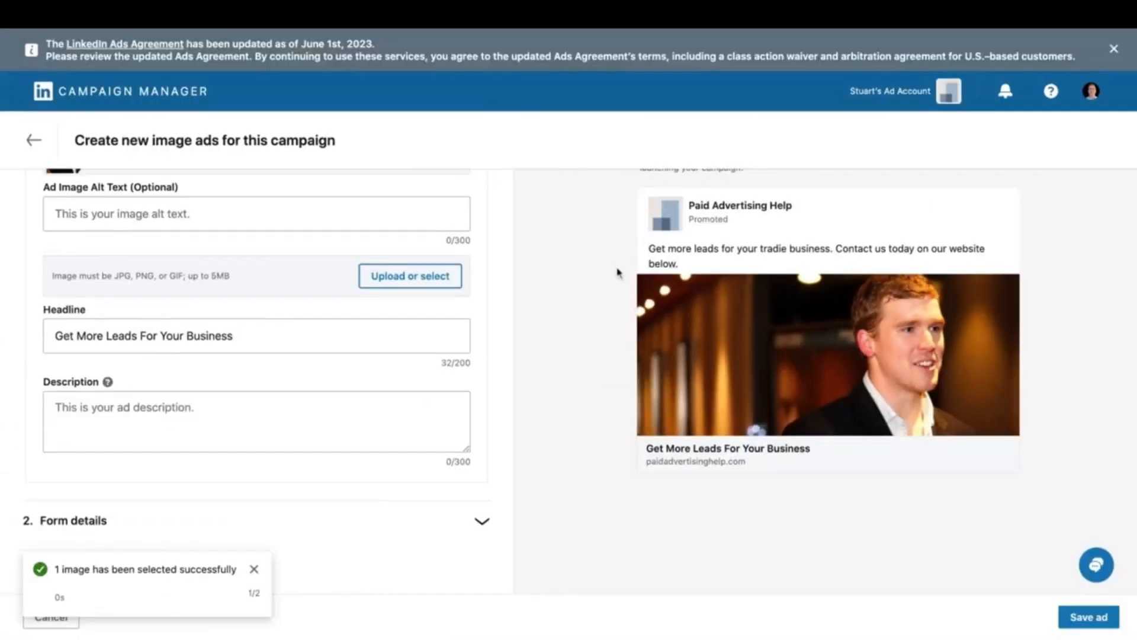
pyautogui.scroll(2, 588, 266)
pyautogui.scroll(2, 586, 265)
pyautogui.scroll(-1, 586, 264)
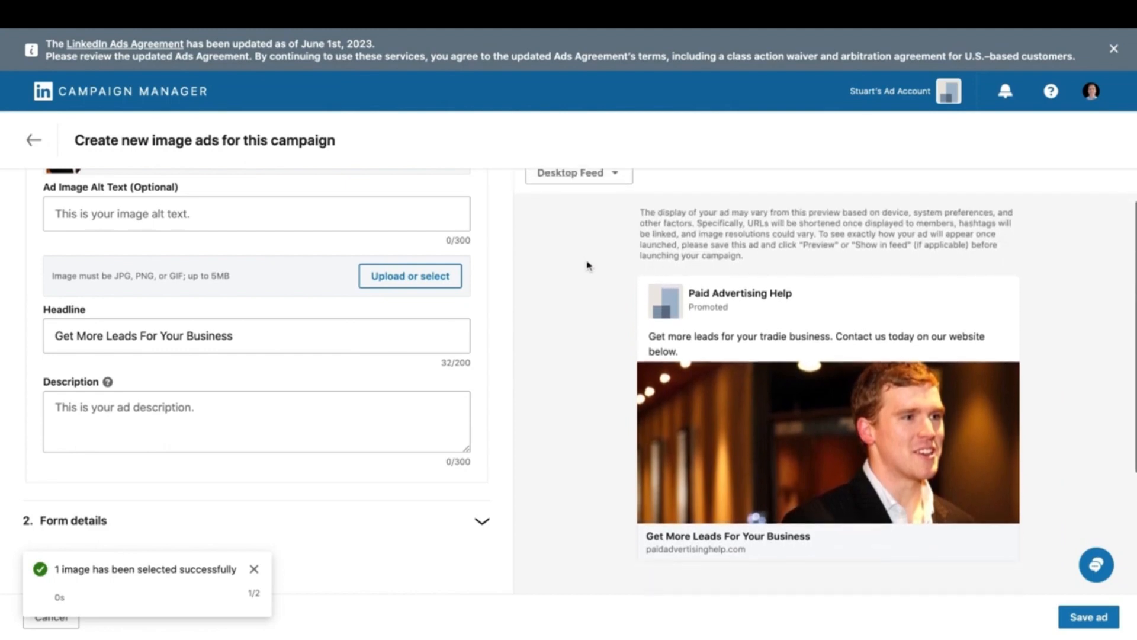
pyautogui.scroll(1, 586, 264)
pyautogui.click(592, 231)
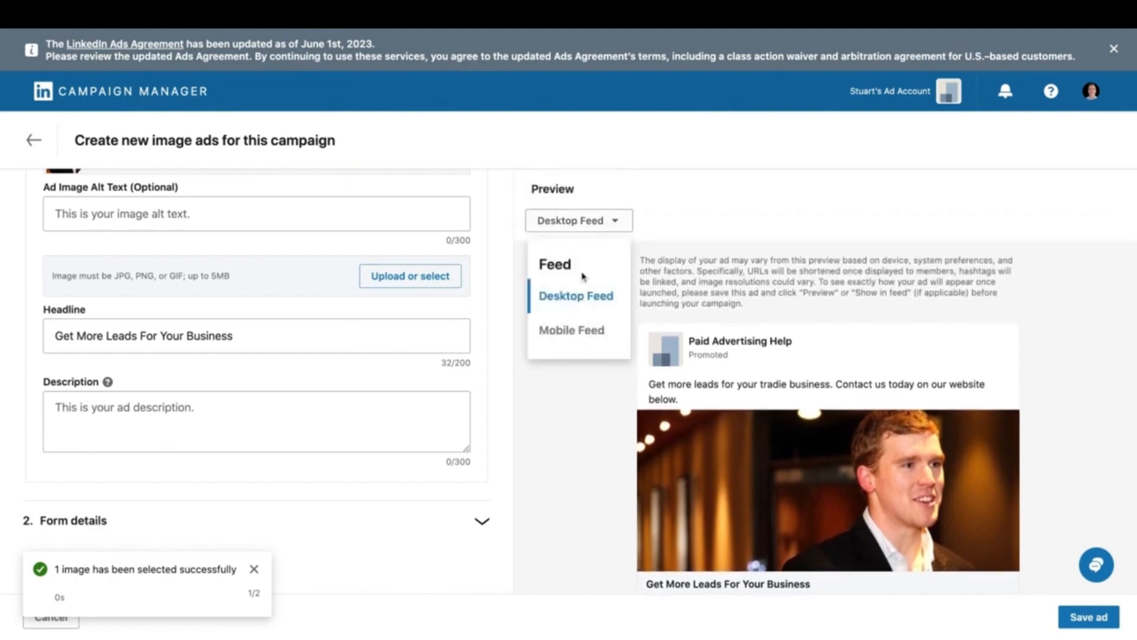
pyautogui.click(576, 332)
pyautogui.scroll(-4, 1017, 373)
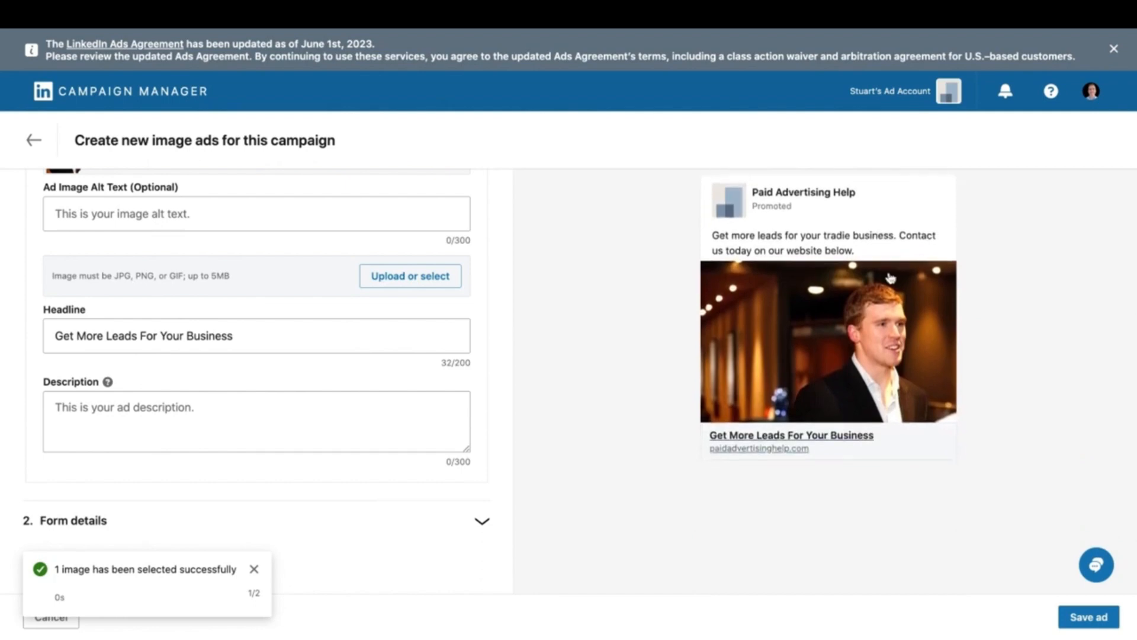
# - In the form details, choose to create a new lead gen form and set the call-to-action to Get Quote
pyautogui.scroll(-2, 430, 427)
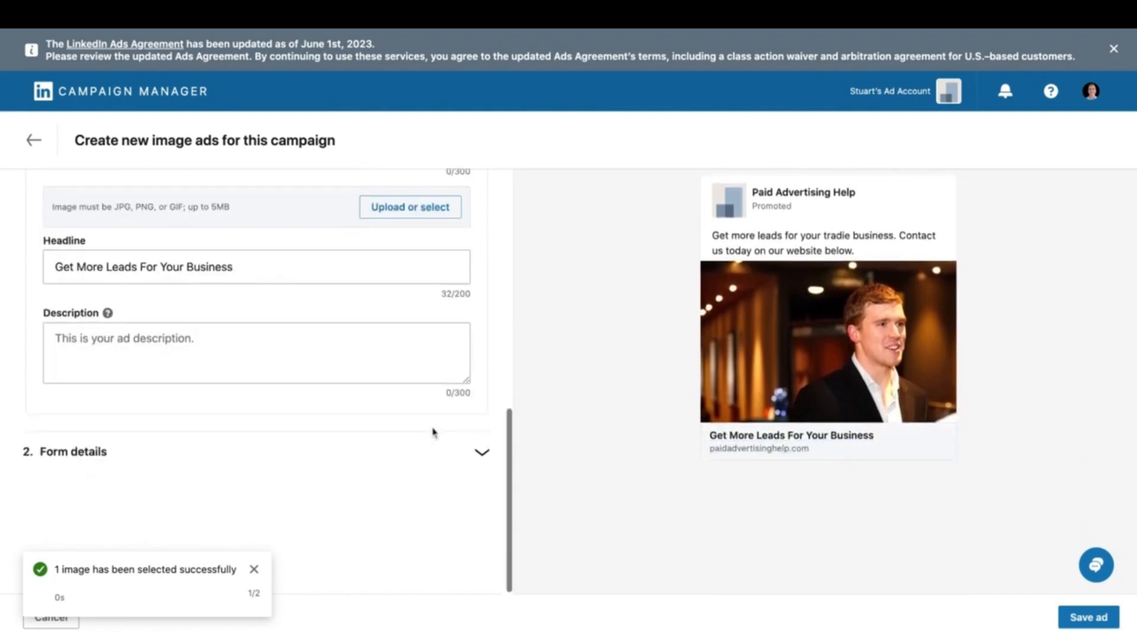
pyautogui.click(482, 452)
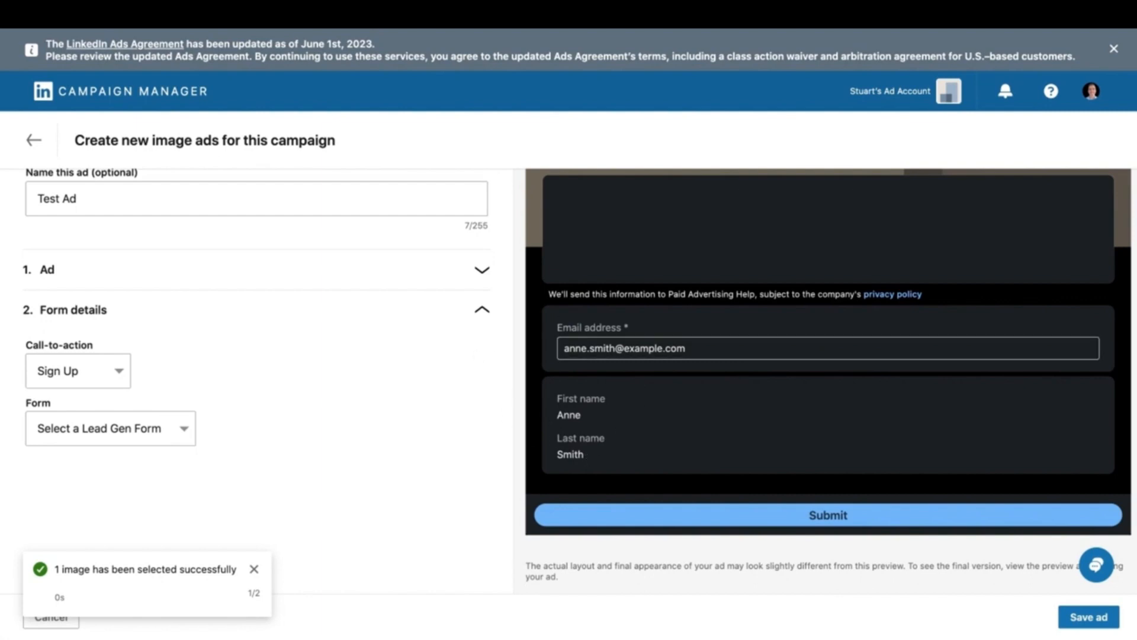
pyautogui.click(179, 435)
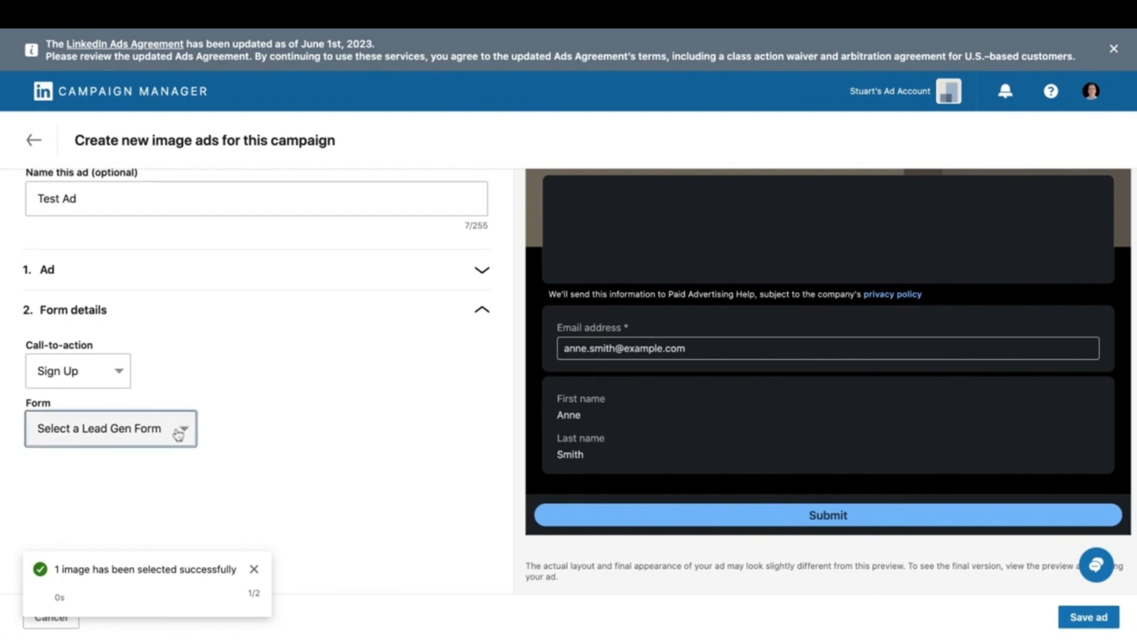
pyautogui.click(215, 447)
pyautogui.click(108, 385)
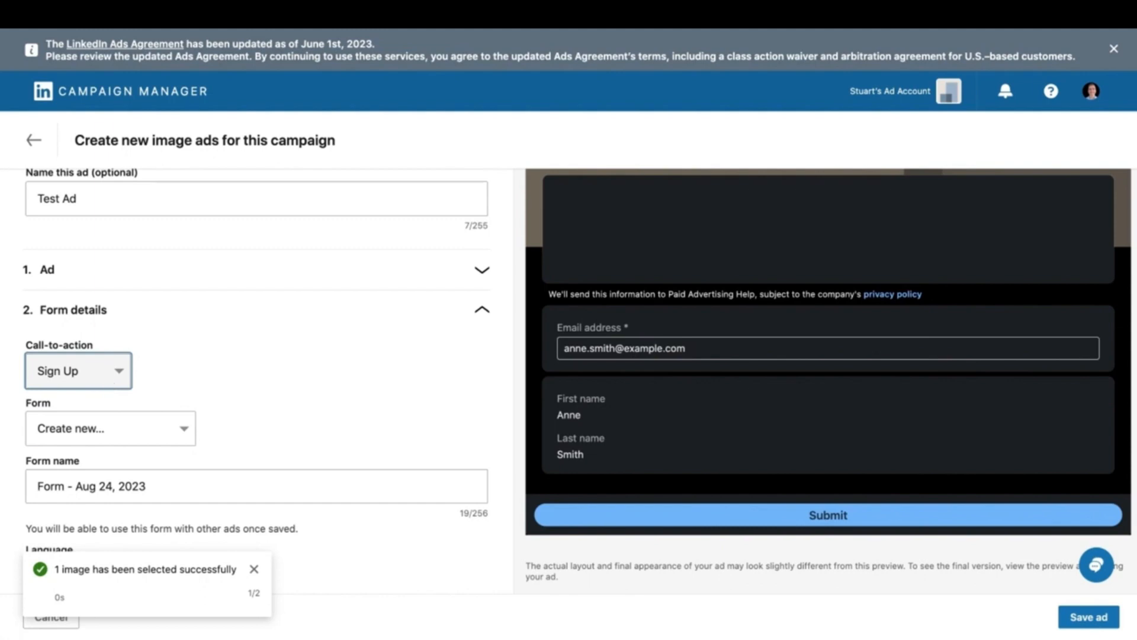
pyautogui.click(158, 415)
# - Review the new form's name, language, offer and privacy policy fields, and dismiss the image selection notification
pyautogui.scroll(-2, 249, 457)
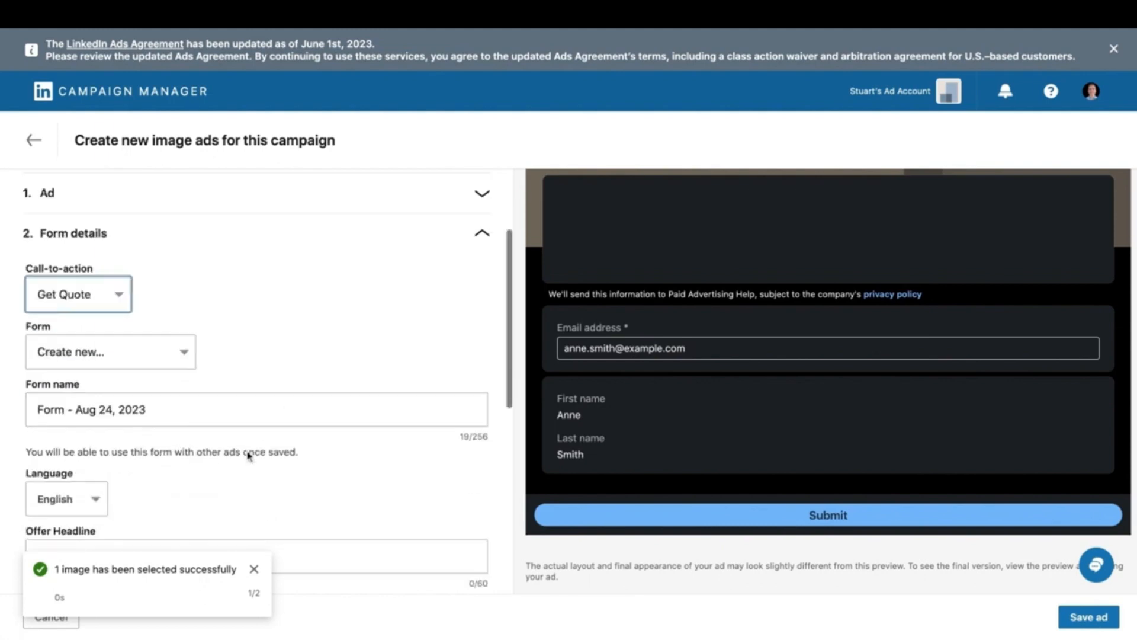
pyautogui.click(276, 355)
pyautogui.scroll(-3, 276, 358)
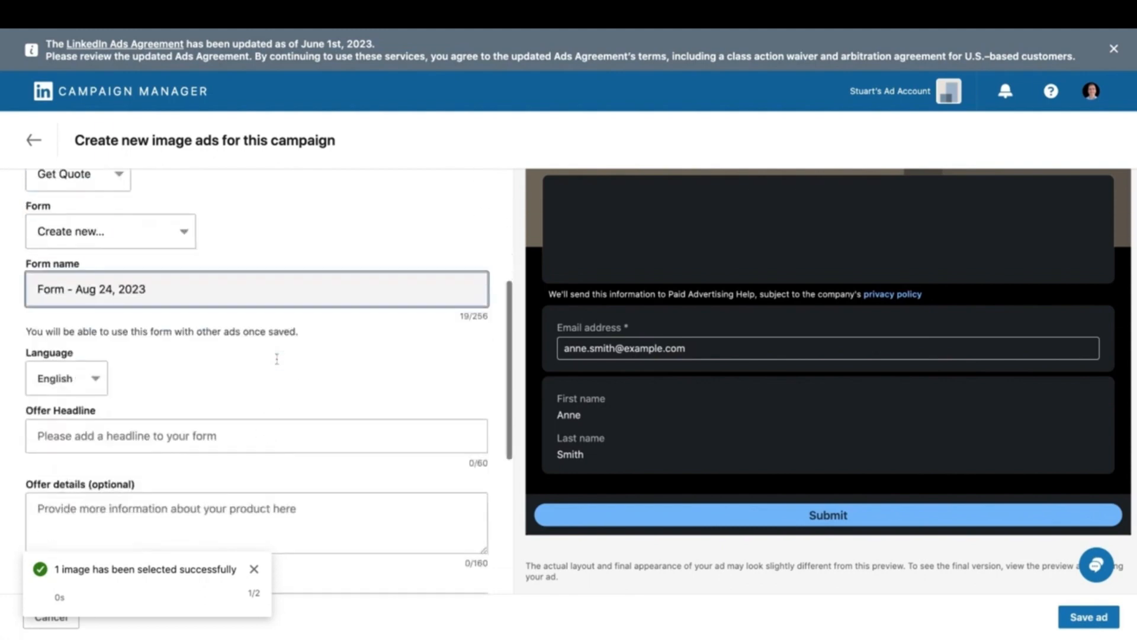
pyautogui.scroll(-4, 277, 358)
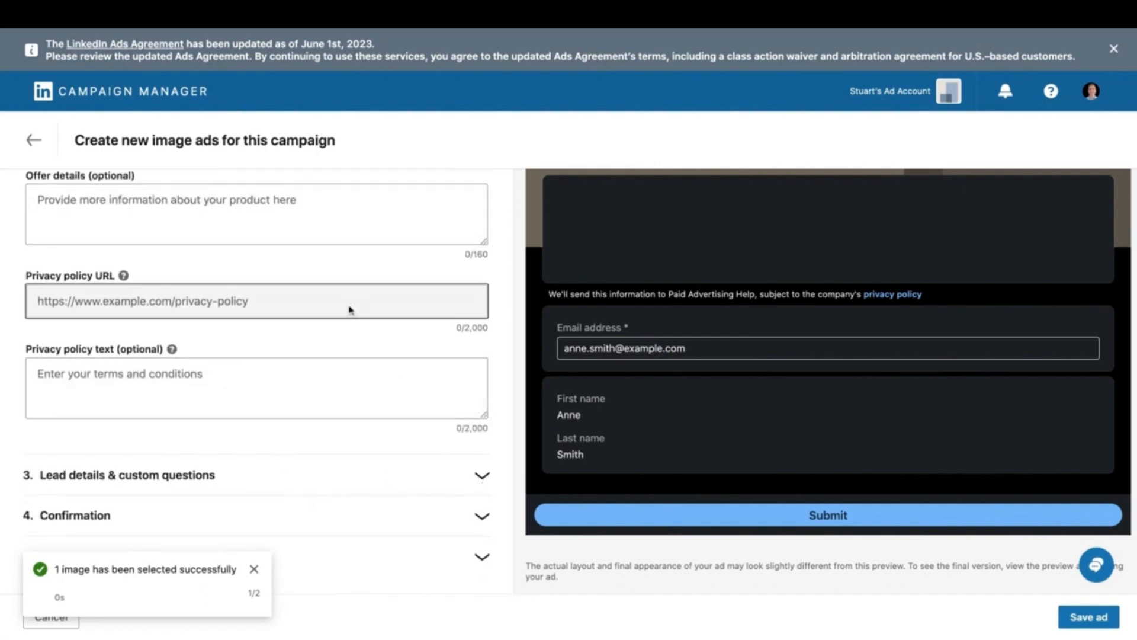
pyautogui.scroll(2, 350, 309)
pyautogui.scroll(1, 350, 309)
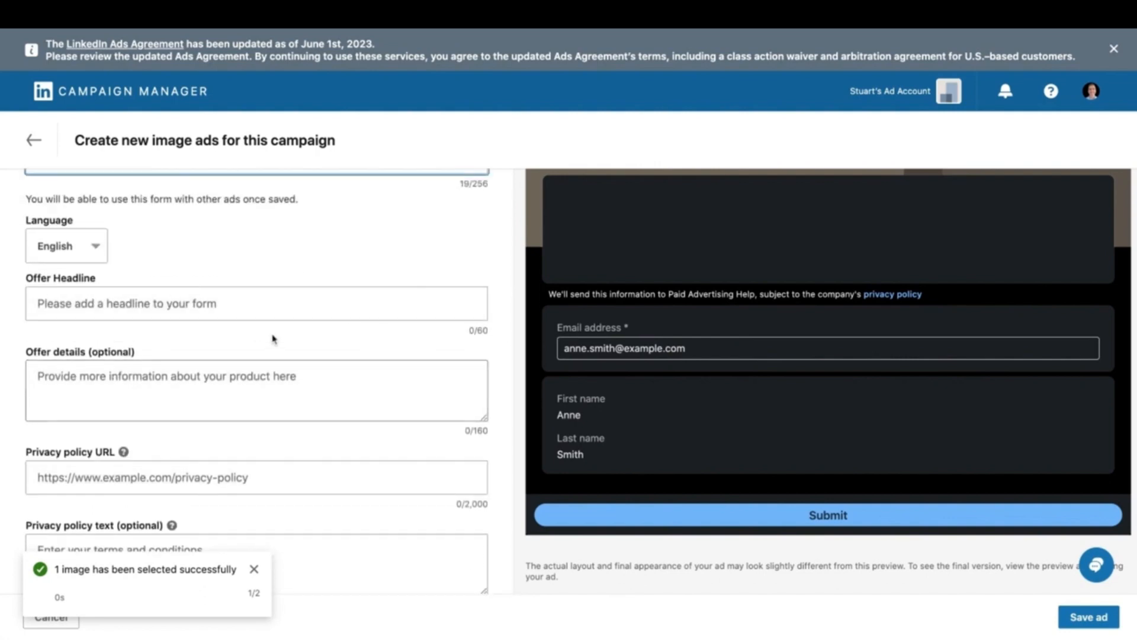
pyautogui.scroll(-3, 275, 340)
pyautogui.scroll(-1, 398, 399)
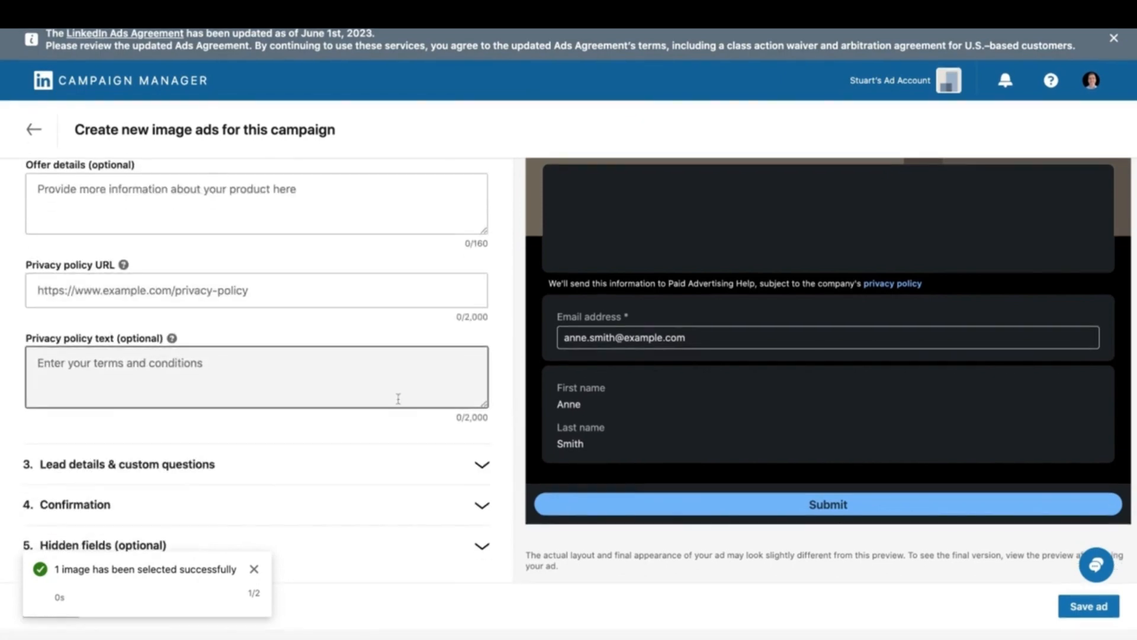
pyautogui.click(254, 569)
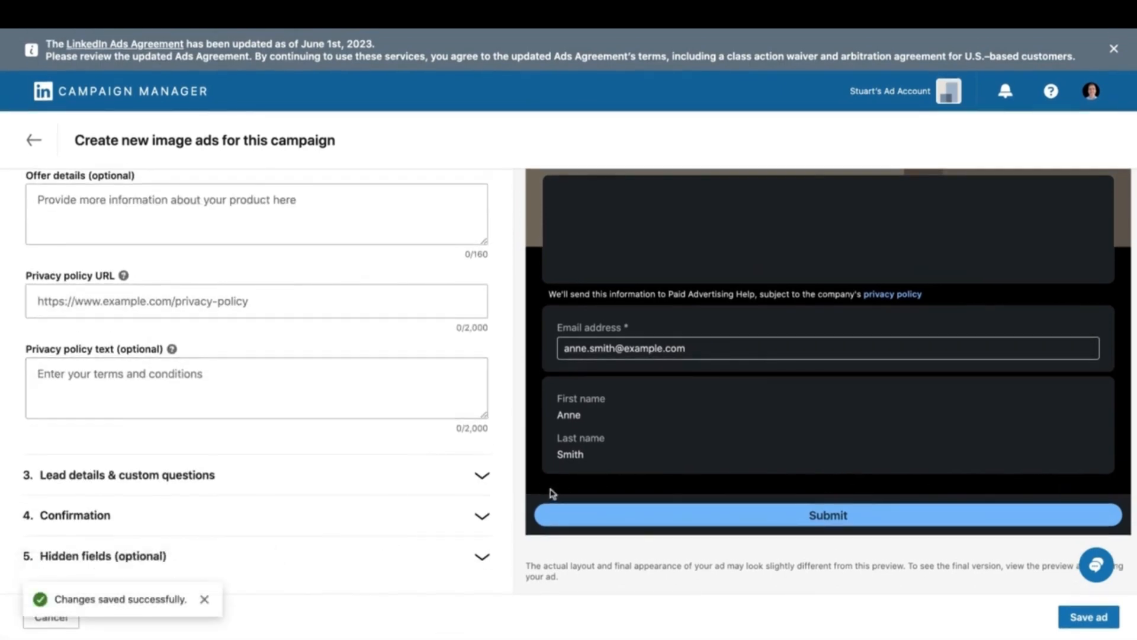
# - Open the lead details and custom questions section and add City to the form's profile information
pyautogui.click(482, 474)
pyautogui.scroll(-4, 399, 423)
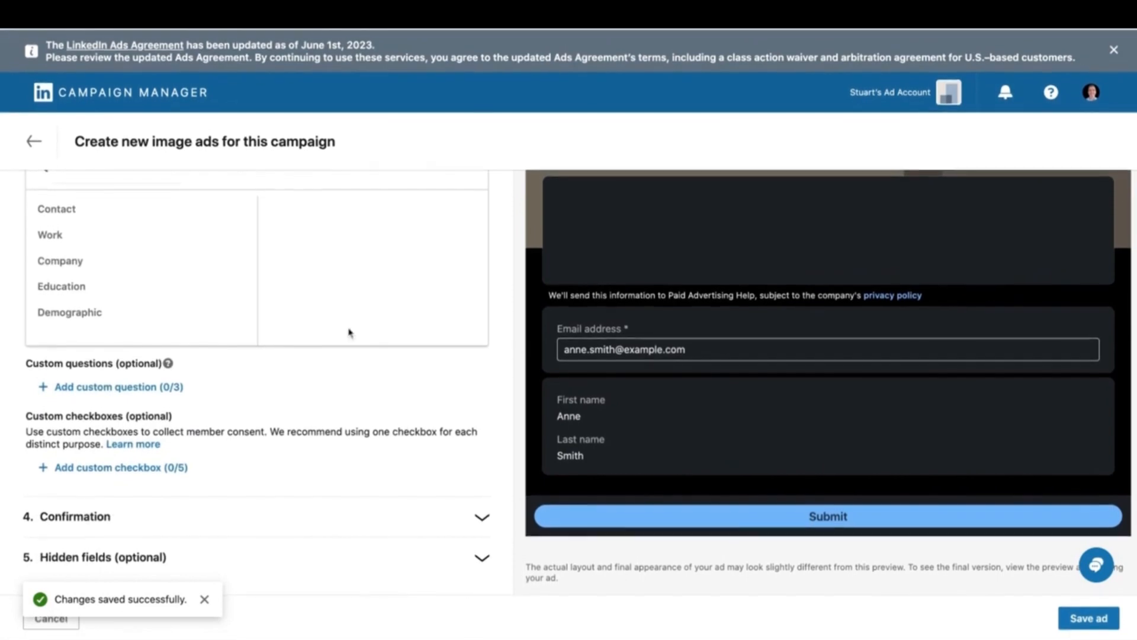
pyautogui.scroll(2, 290, 246)
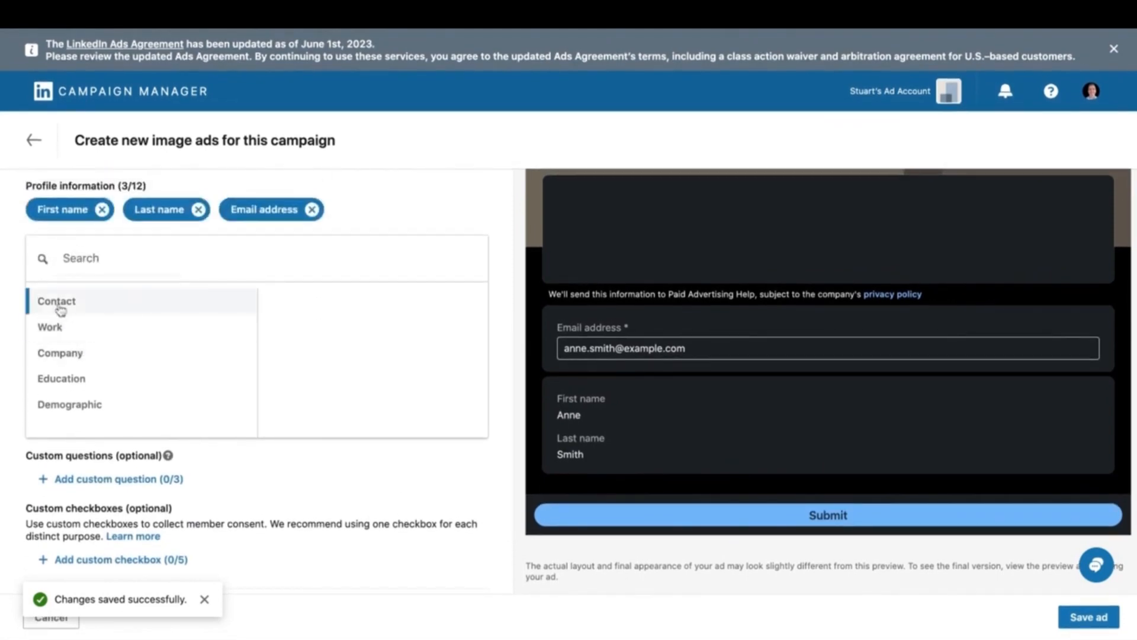
pyautogui.click(169, 259)
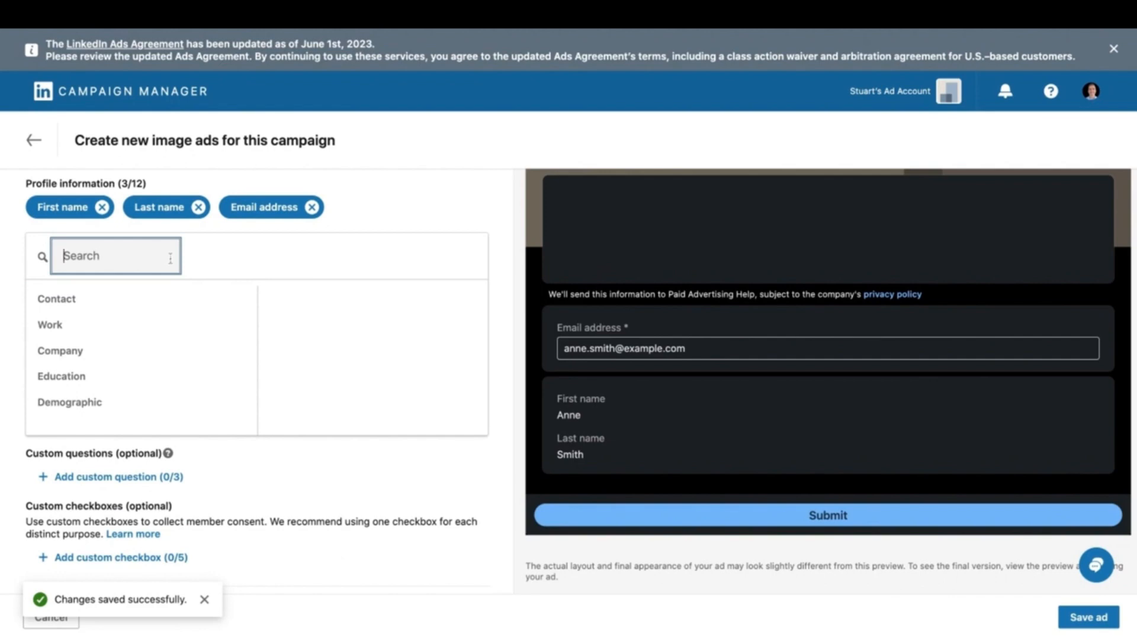
pyautogui.write('city')
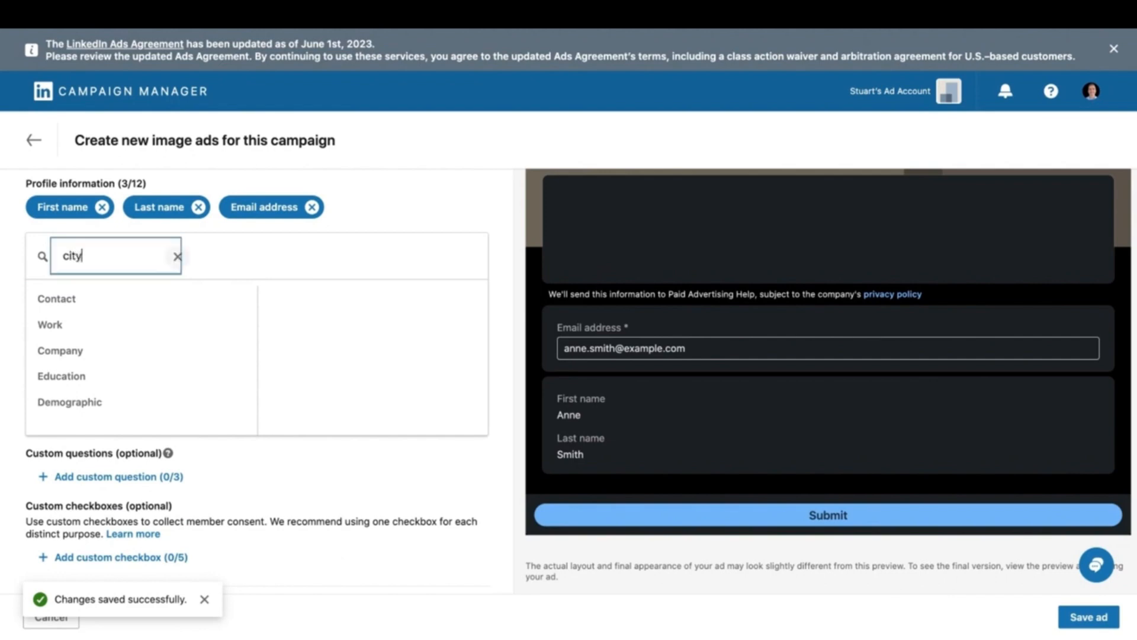
pyautogui.click(59, 298)
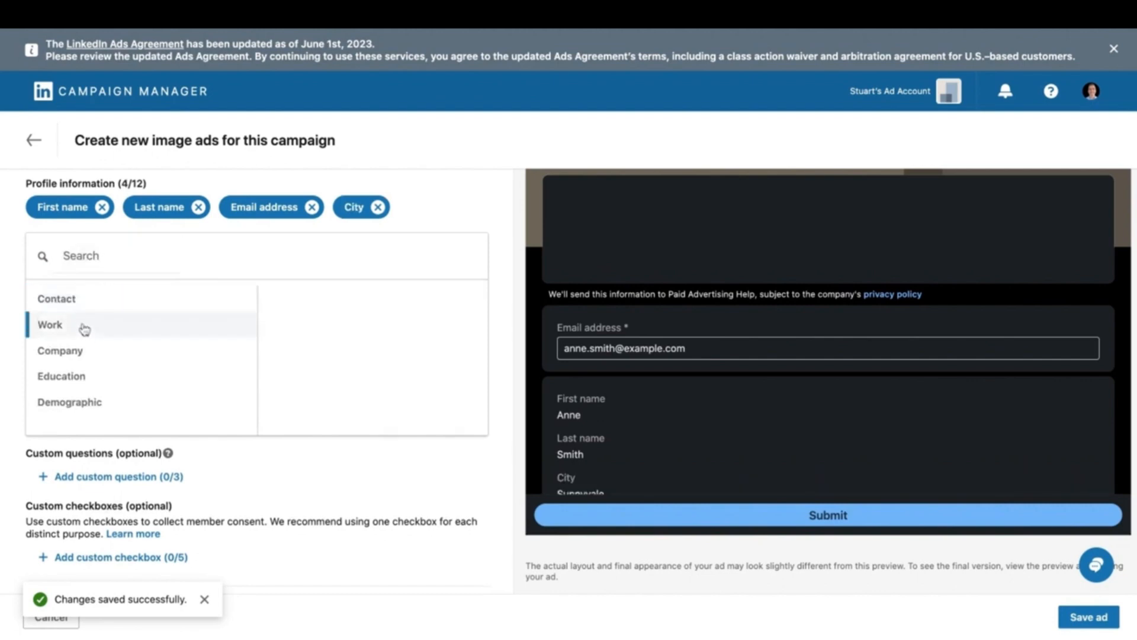
# - Find the Company name field and add it to the form's profile information
pyautogui.click(94, 245)
pyautogui.write('company name')
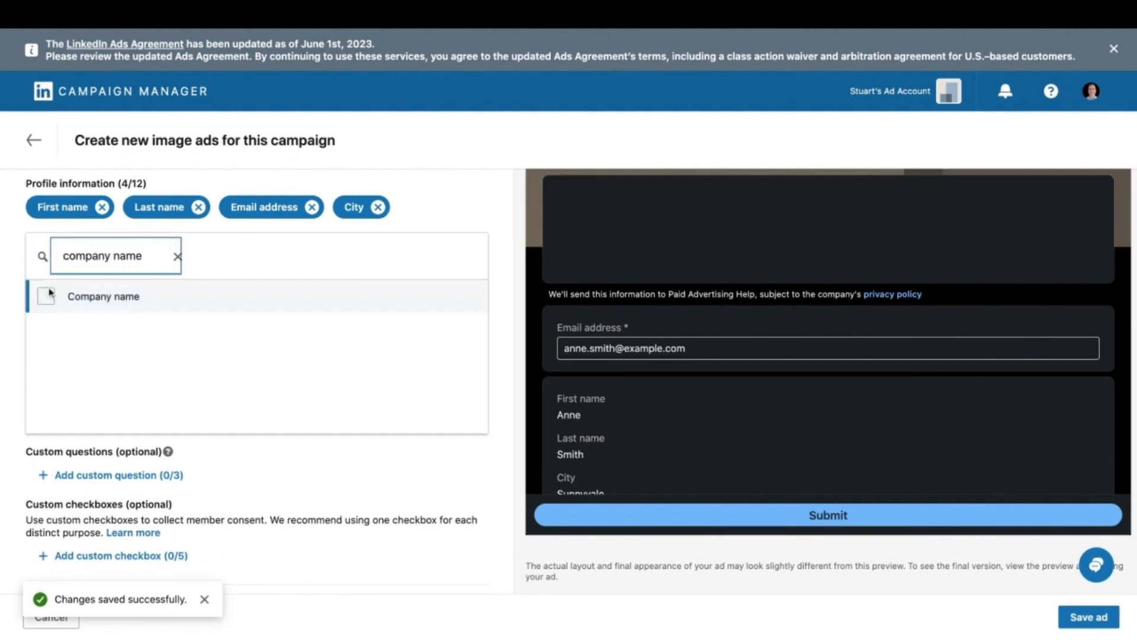
pyautogui.click(47, 295)
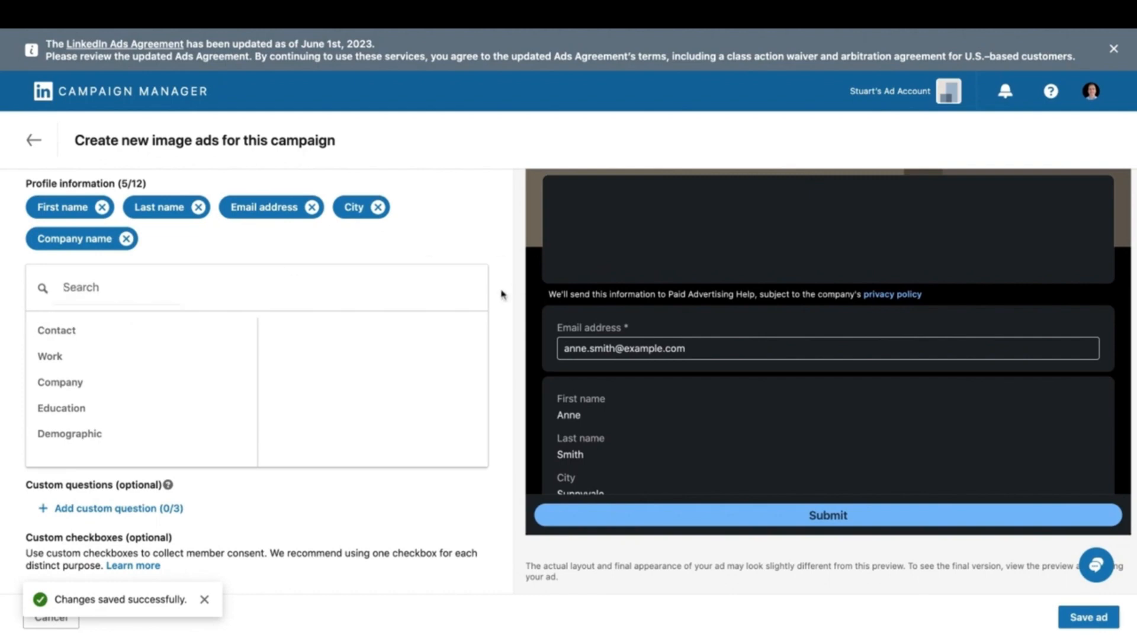
pyautogui.scroll(-1, 208, 507)
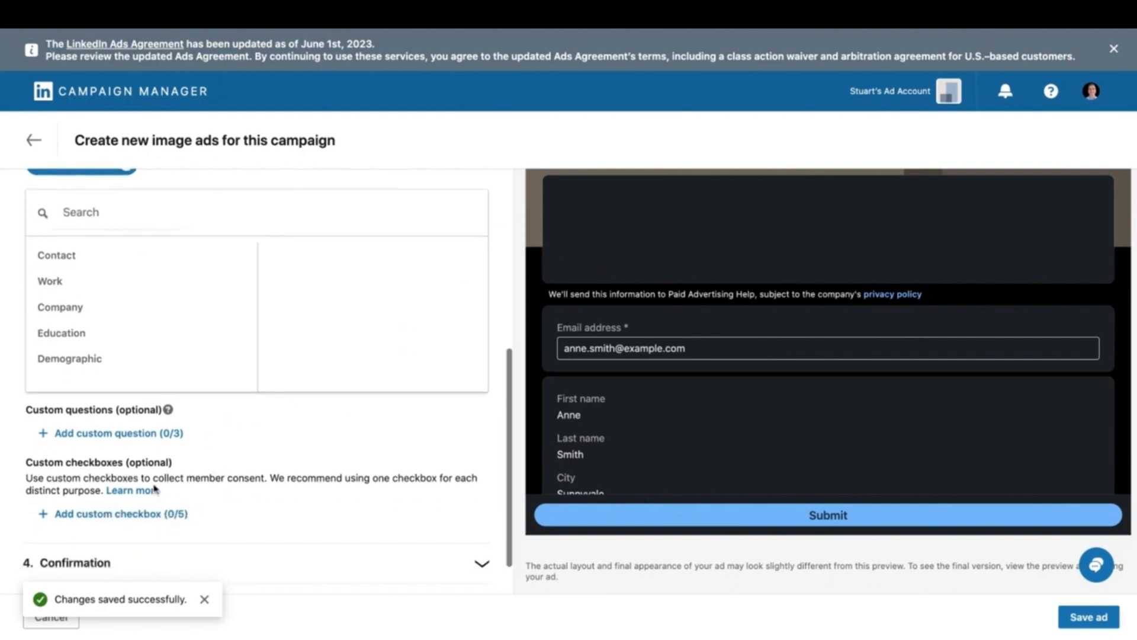
# - Add a multiple choice custom question to the form reading "How much do you spend on paid ads per month?"
pyautogui.click(98, 435)
pyautogui.scroll(-2, 207, 448)
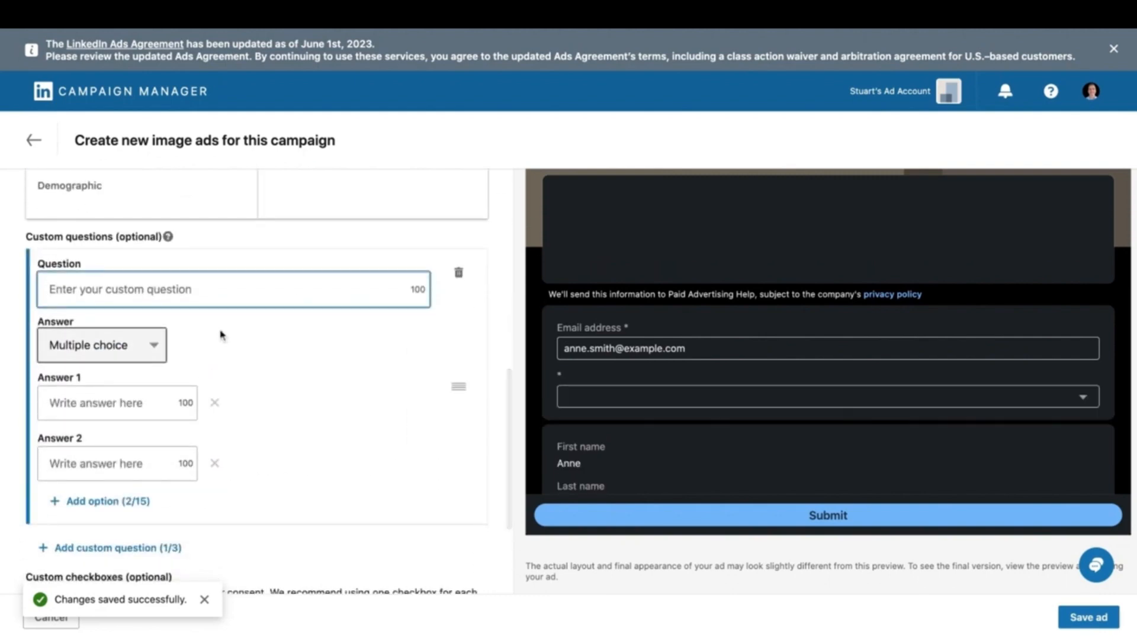
pyautogui.write('How much ')
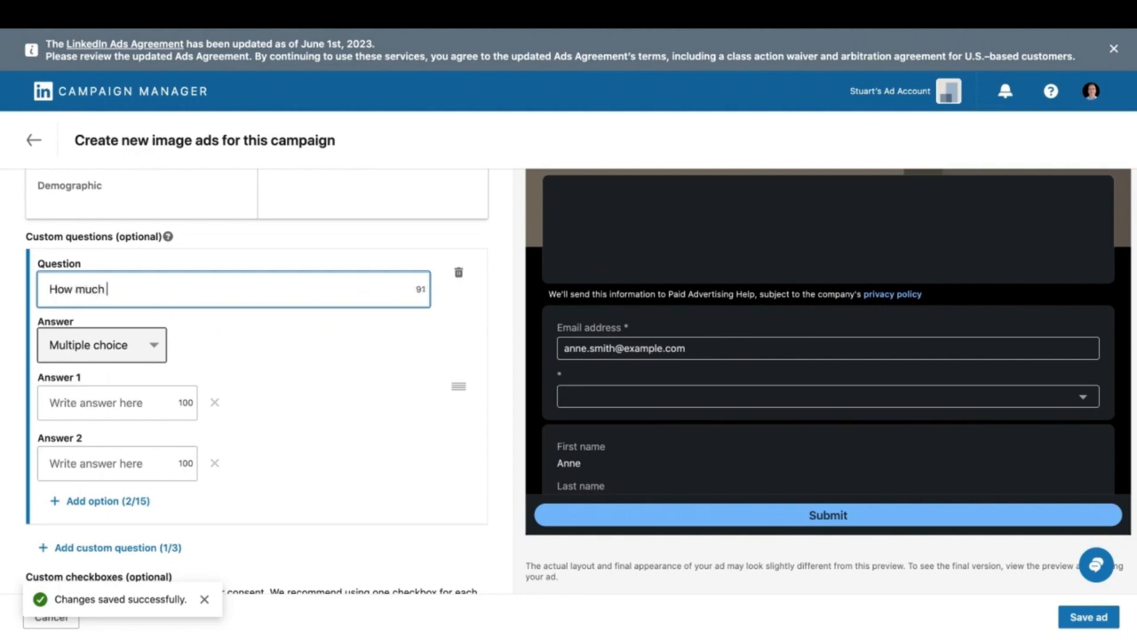
pyautogui.write('do you spend on poaid')
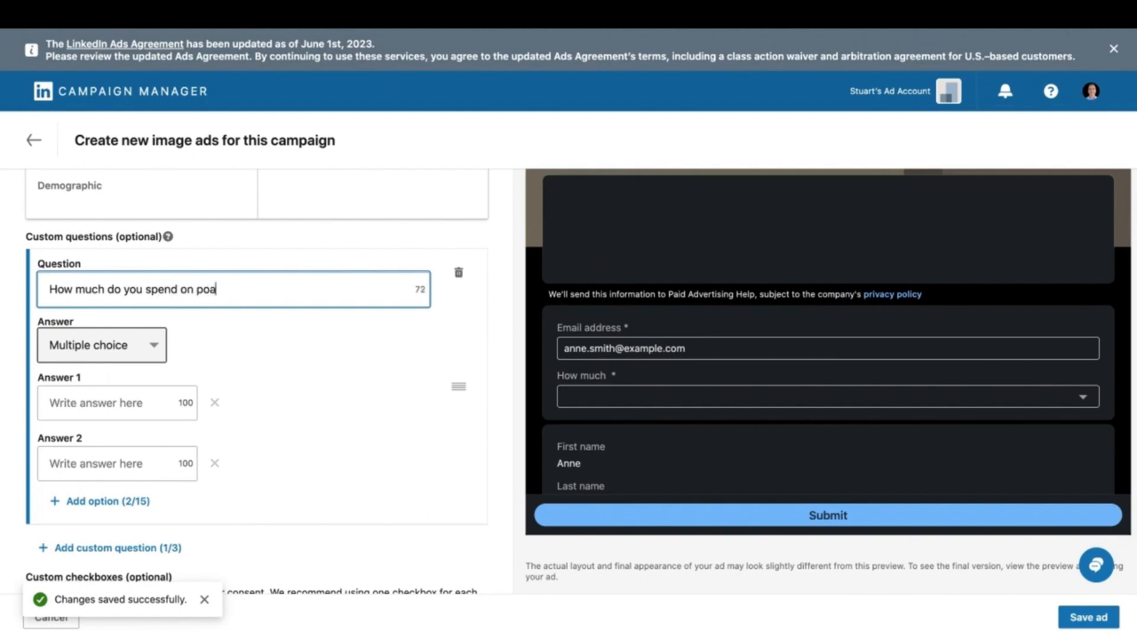
pyautogui.press('BackSpace')
pyautogui.press('BackSpace')
pyautogui.press('BackSpace')
pyautogui.press('BackSpace')
pyautogui.press('BackSpace')
pyautogui.write('aid ads f')
pyautogui.press('BackSpace')
pyautogui.write('per month?')
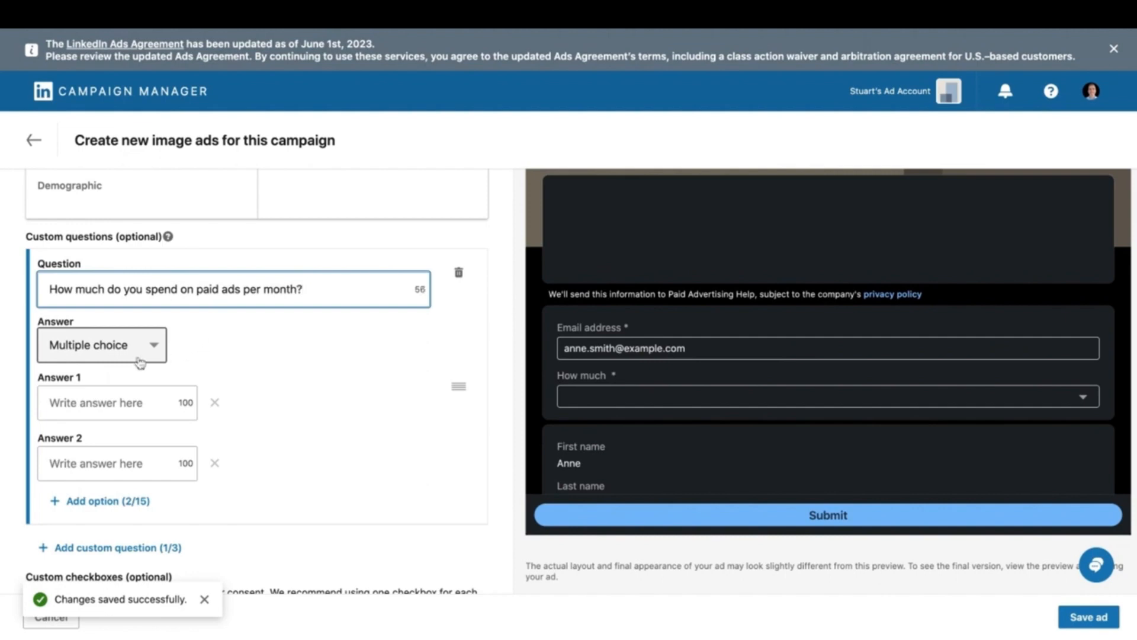
# - Fill in the question's two answers as "$1,000 Or More" and "$999 or Less"
pyautogui.scroll(-2, 143, 358)
pyautogui.scroll(-1, 142, 358)
pyautogui.click(106, 265)
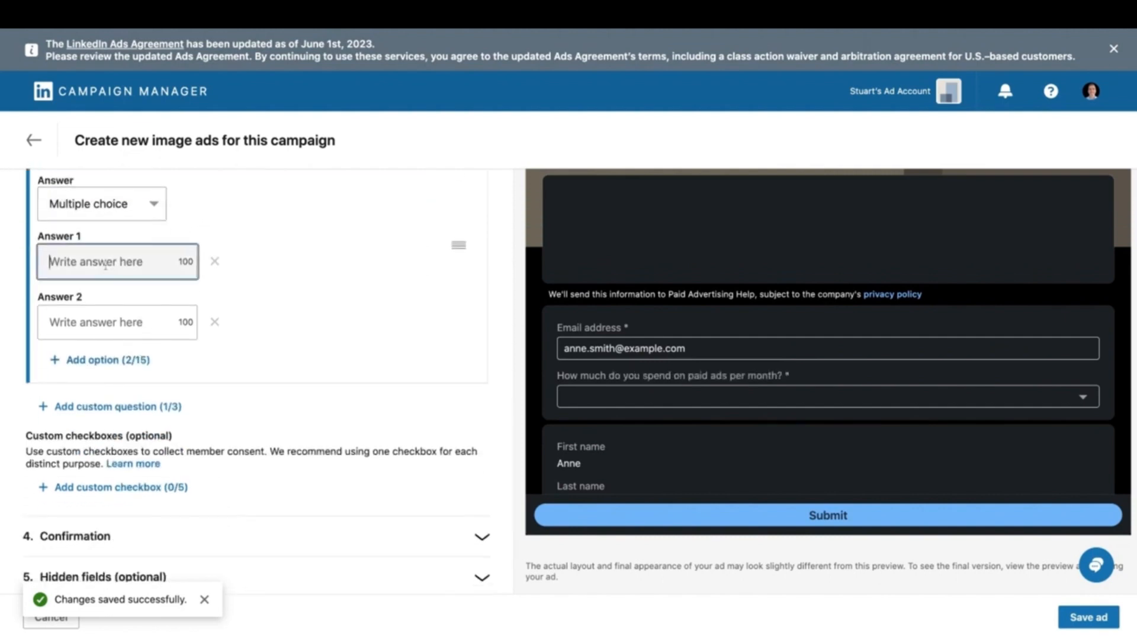
pyautogui.write('$')
pyautogui.press('BackSpace')
pyautogui.write('$1,')
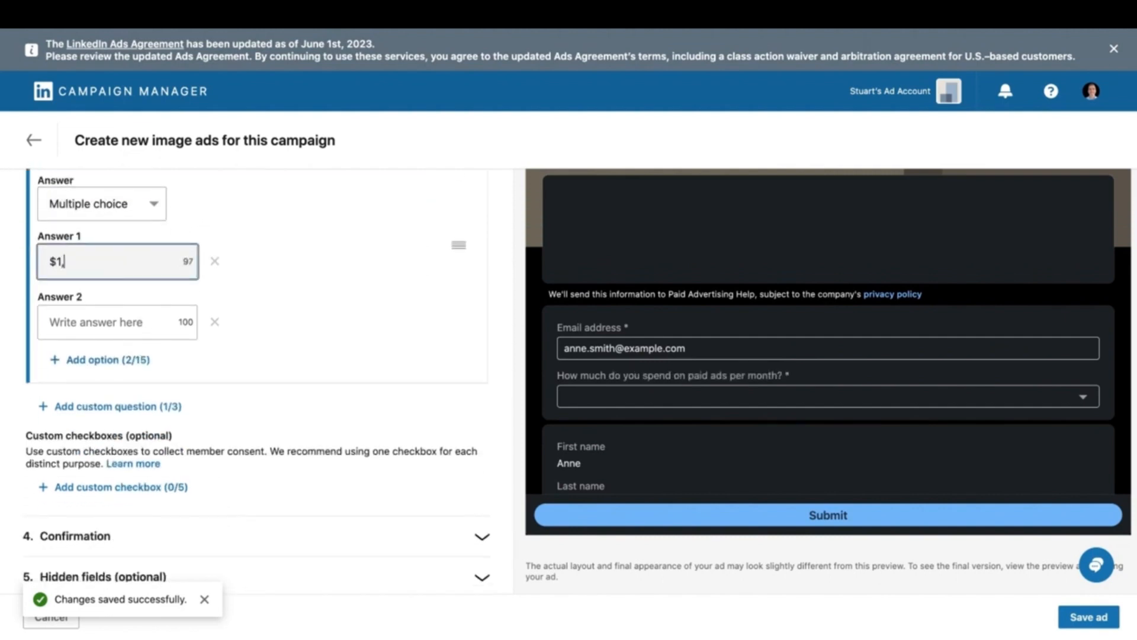
pyautogui.write('000 Or More')
pyautogui.click(110, 314)
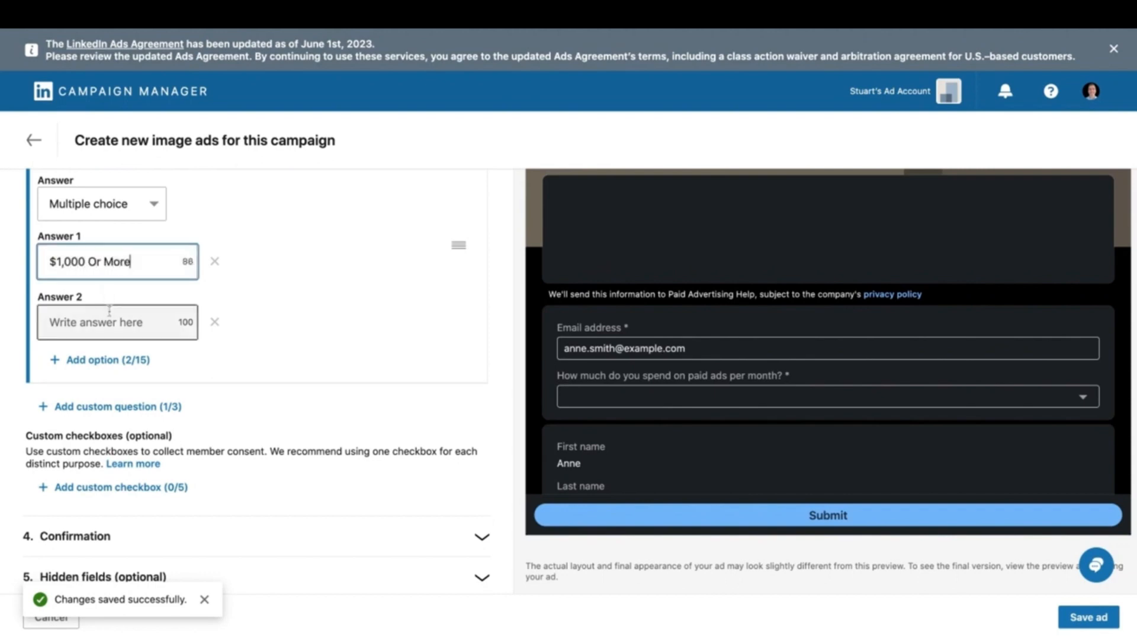
pyautogui.write('$')
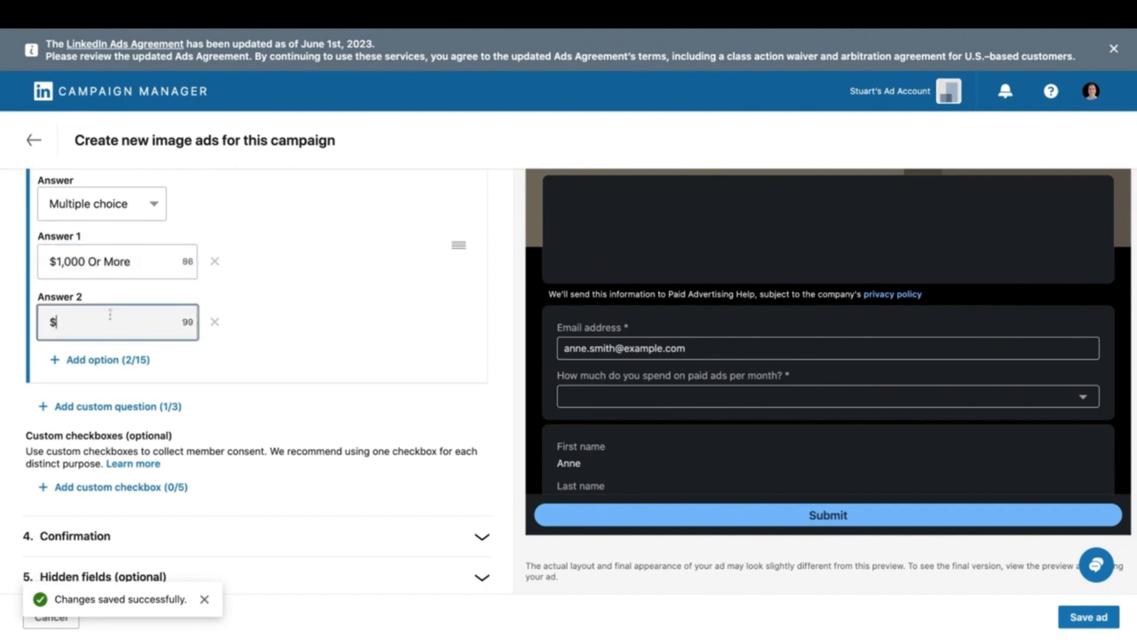
pyautogui.write('999 or Less')
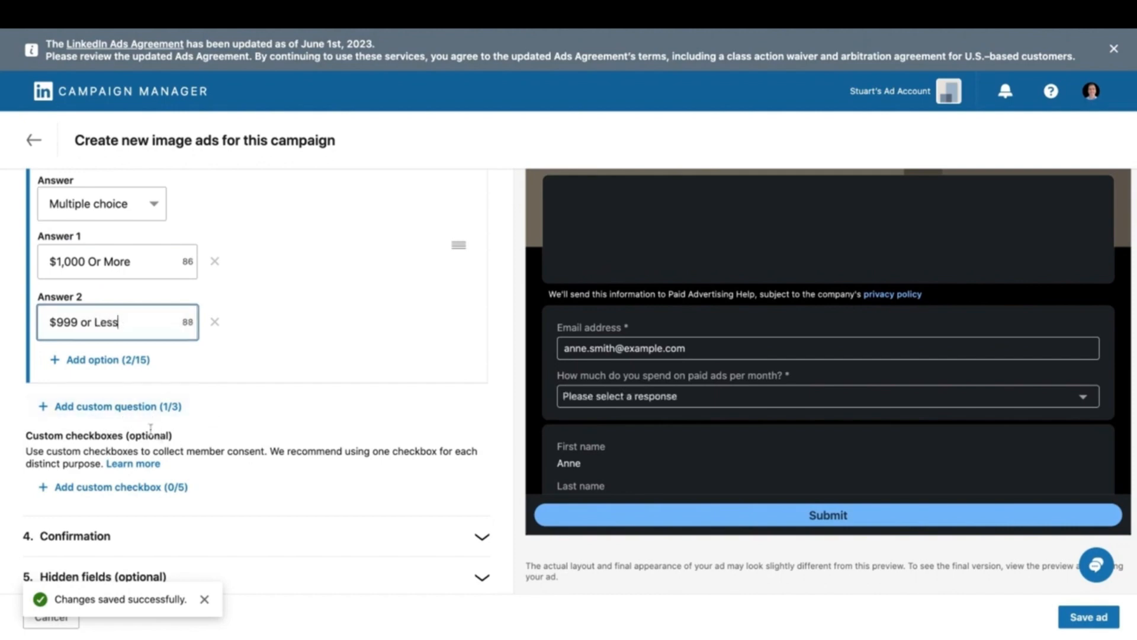
# - Add a custom checkbox with the message "Do you agree to us contacting you?" and leave it not required
pyautogui.scroll(-1, 320, 492)
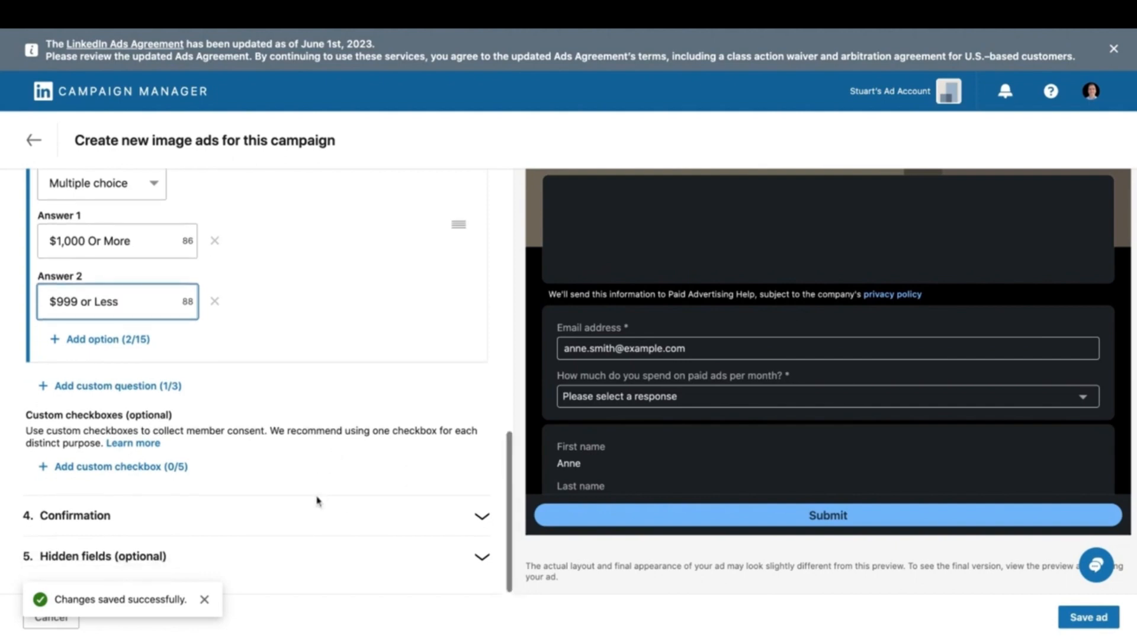
pyautogui.click(118, 467)
pyautogui.scroll(-2, 278, 415)
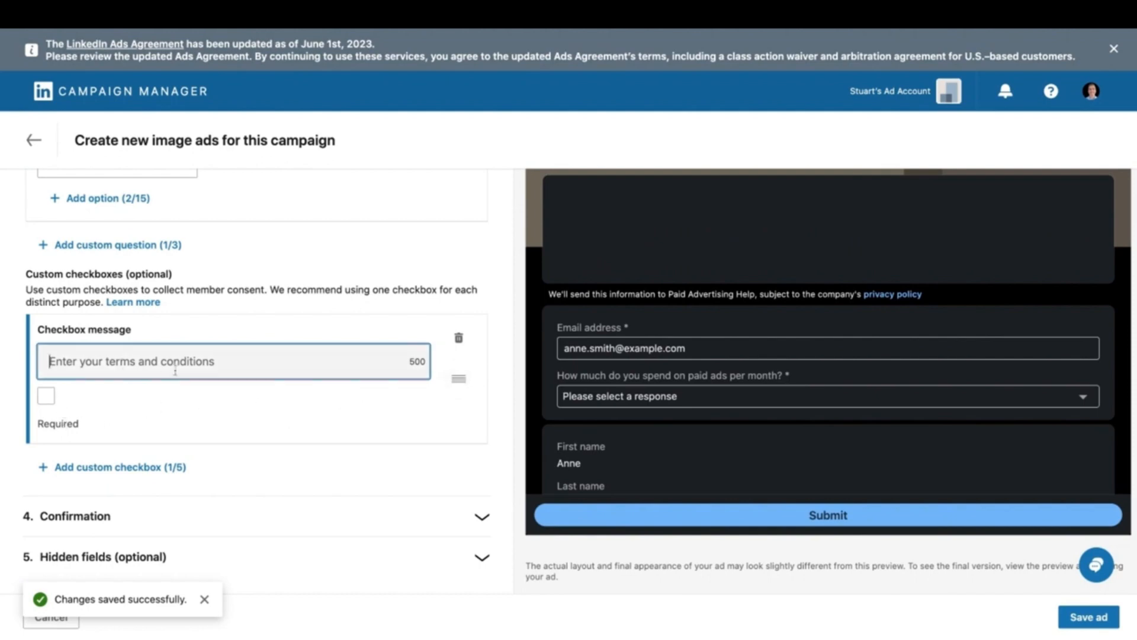
pyautogui.write('Do you a')
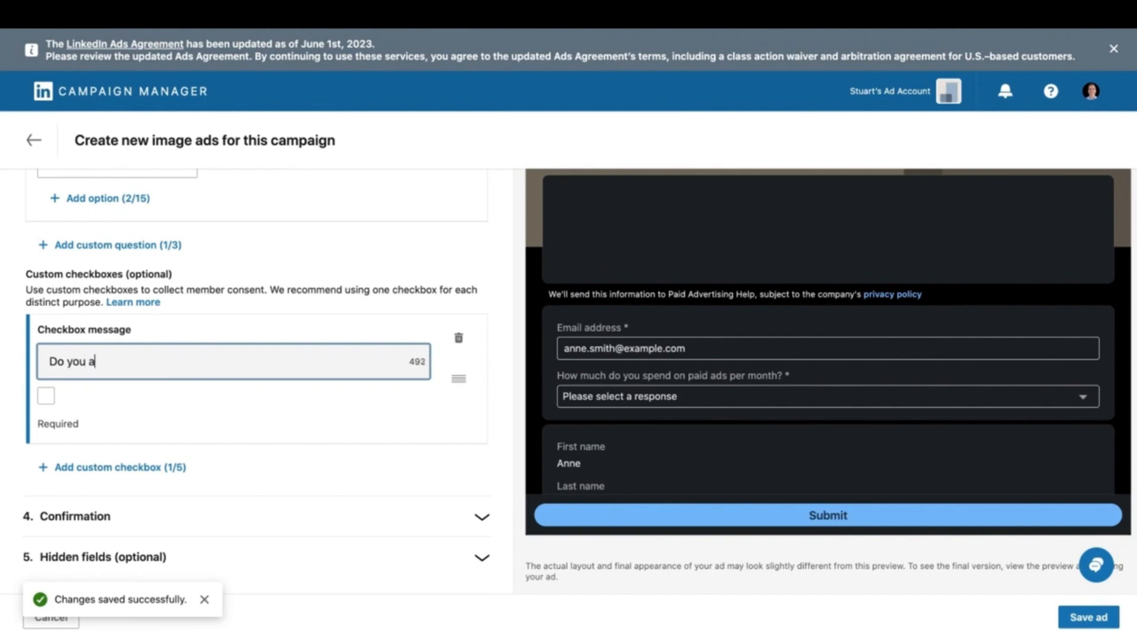
pyautogui.write('gree to us contacting you?')
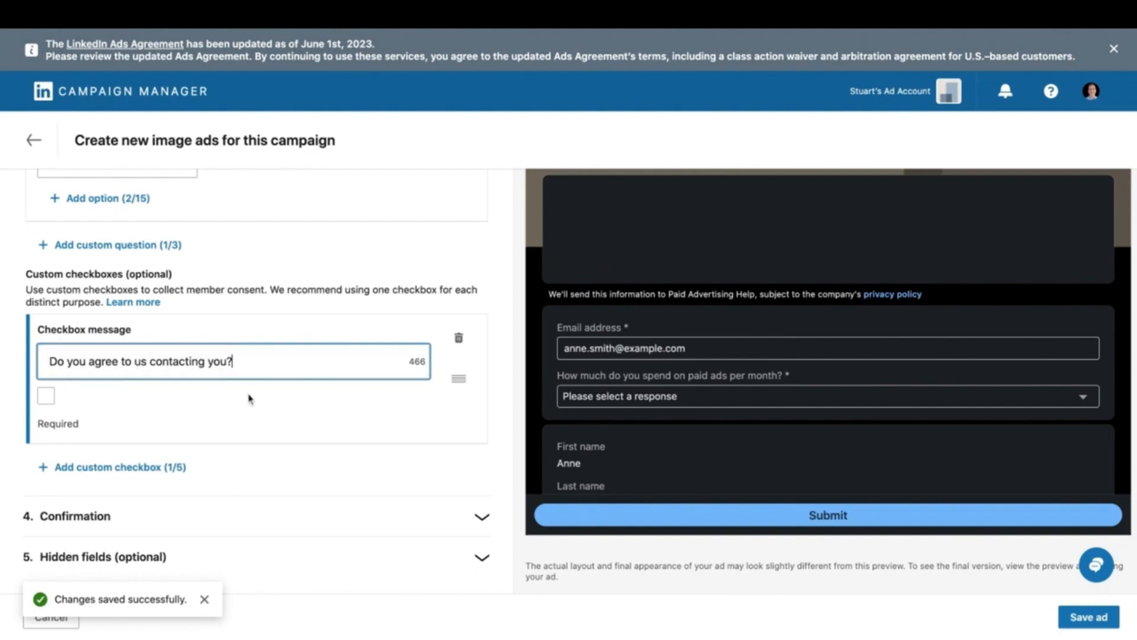
pyautogui.click(46, 395)
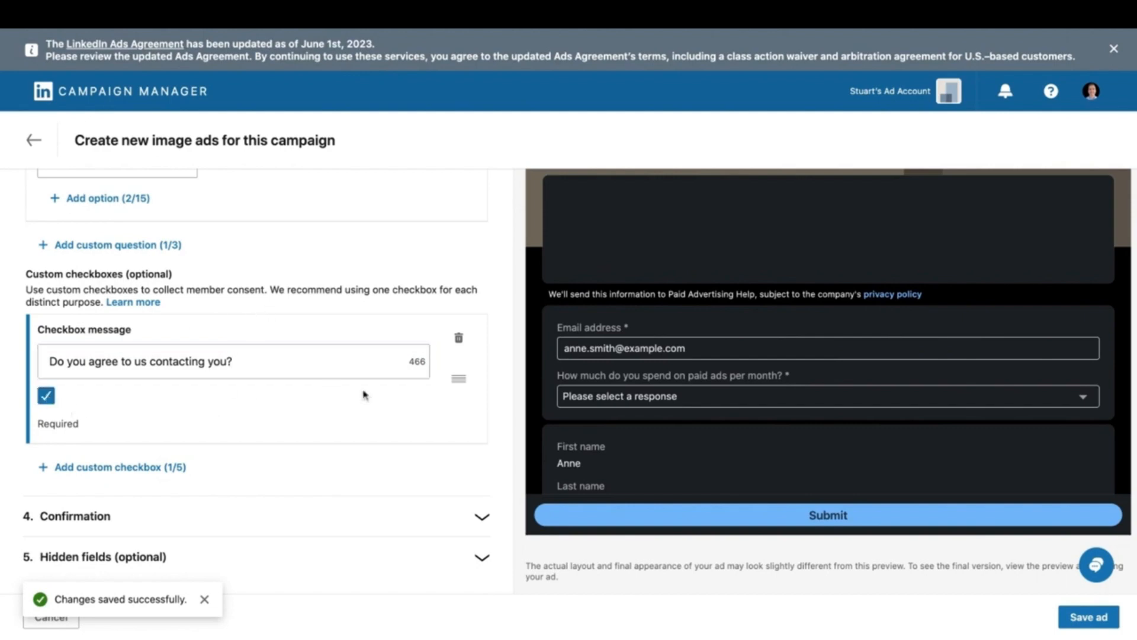
pyautogui.click(46, 395)
# - Open the confirmation section and enter the message "Thanks we'll be in touch"
pyautogui.click(481, 516)
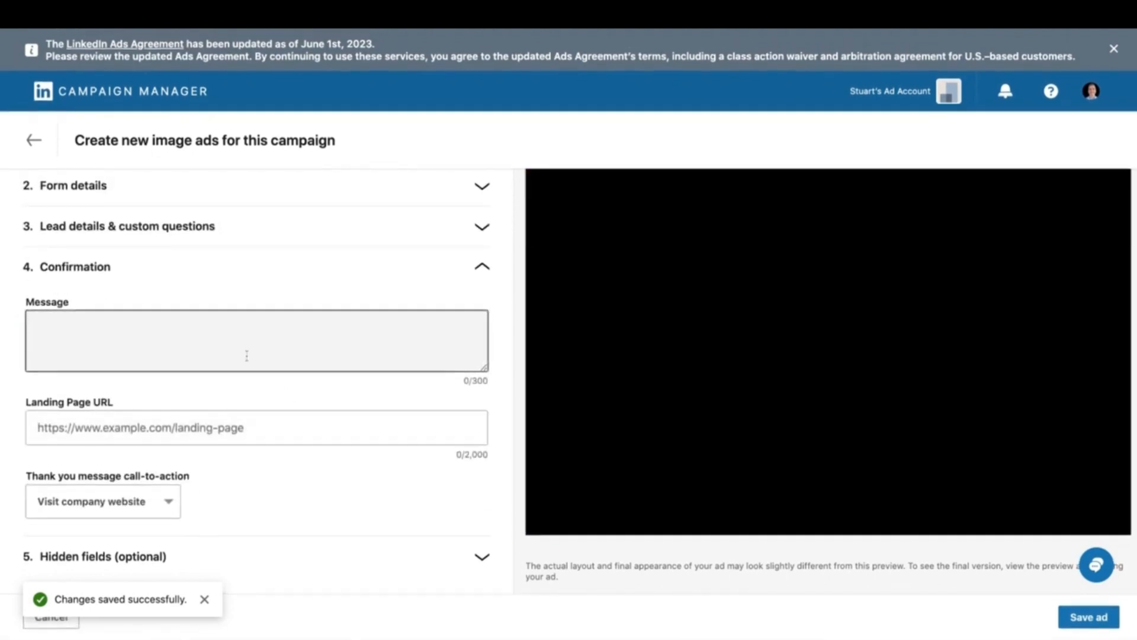
pyautogui.click(234, 362)
pyautogui.write('Thank s')
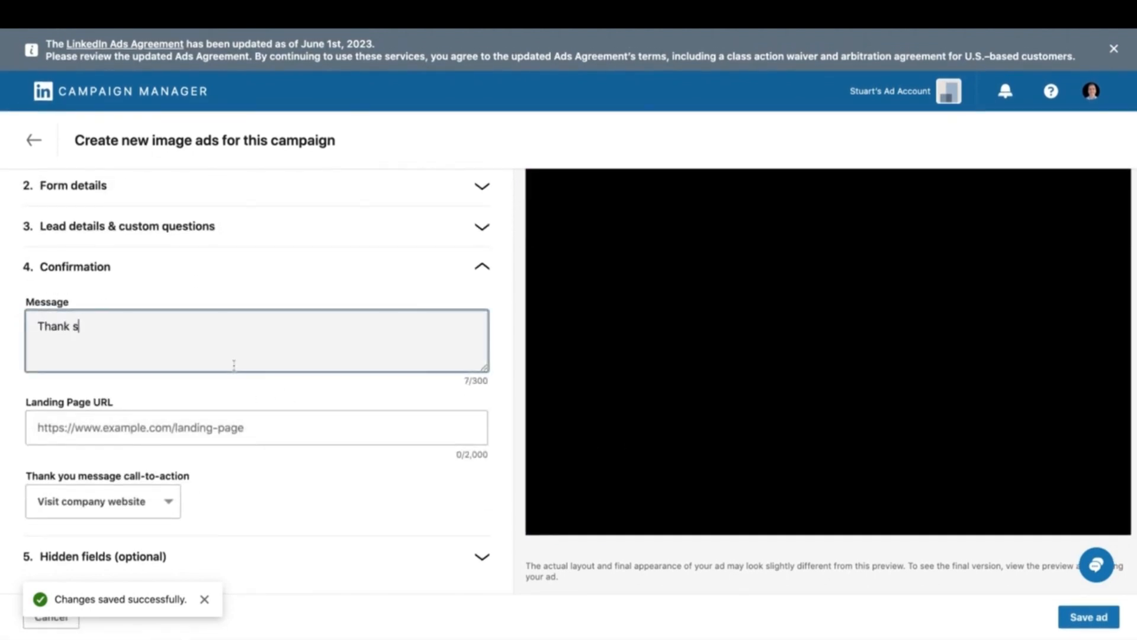
pyautogui.press('BackSpace')
pyautogui.write("we'll be in touch")
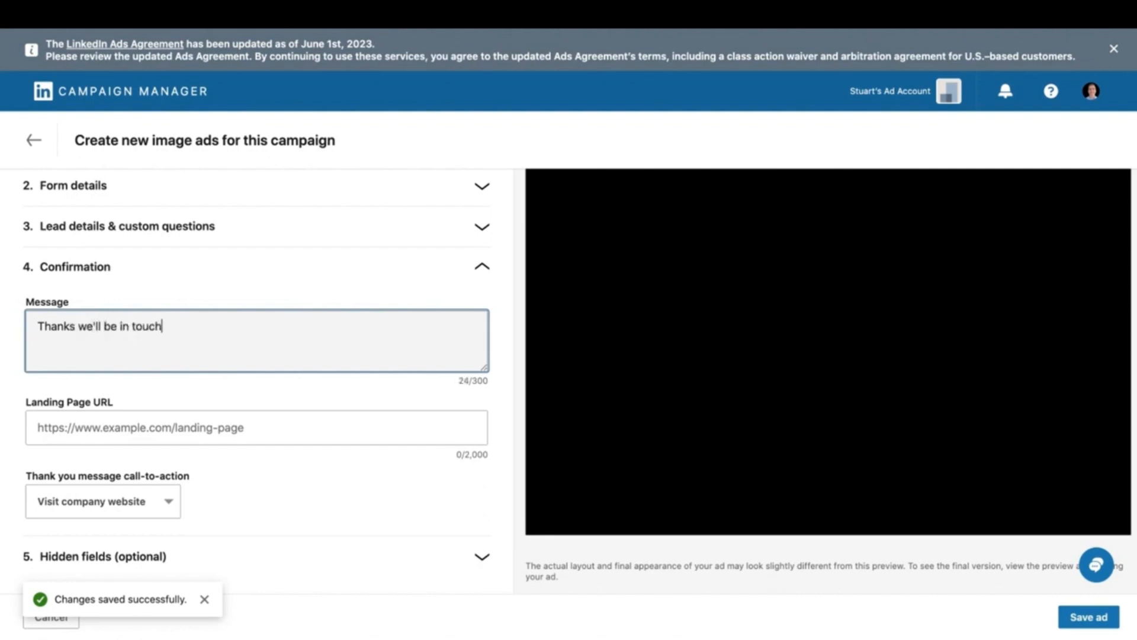
# - Look at the hidden fields section, and check the form's profile information, custom question and consent checkbox against the form preview
pyautogui.click(473, 555)
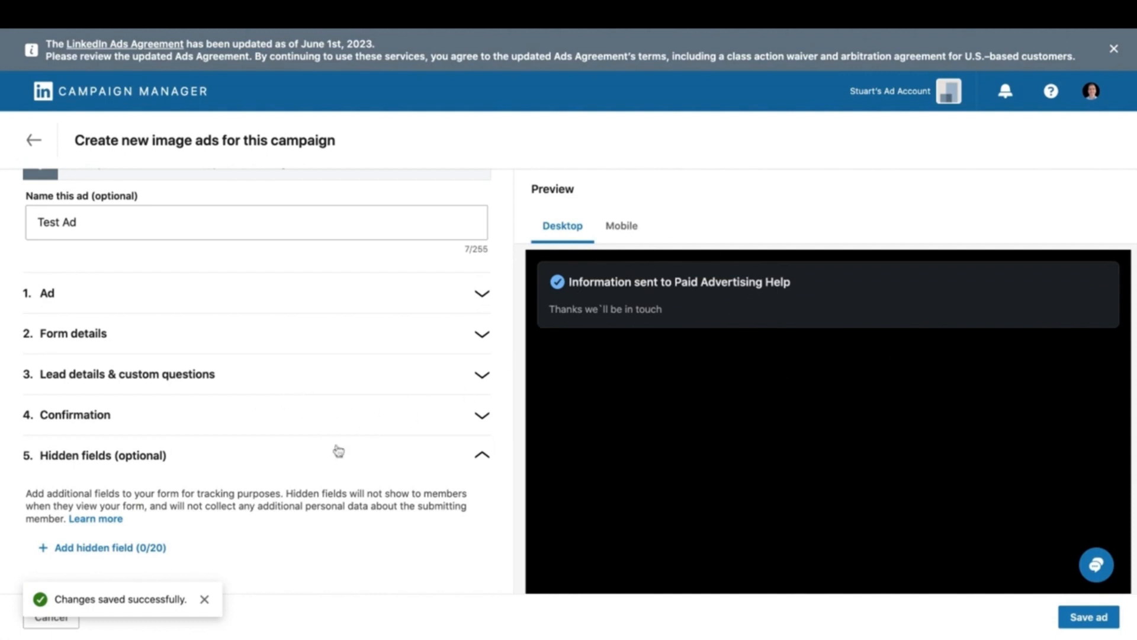
pyautogui.click(208, 385)
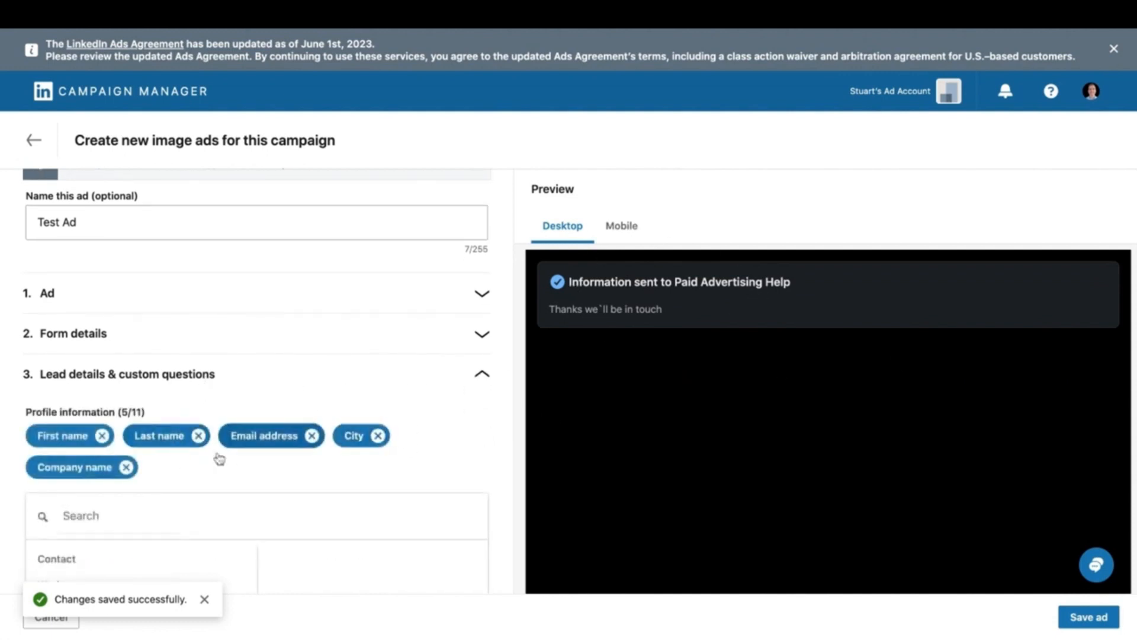
pyautogui.scroll(-1, 157, 483)
pyautogui.scroll(-2, 672, 460)
pyautogui.scroll(-1, 671, 460)
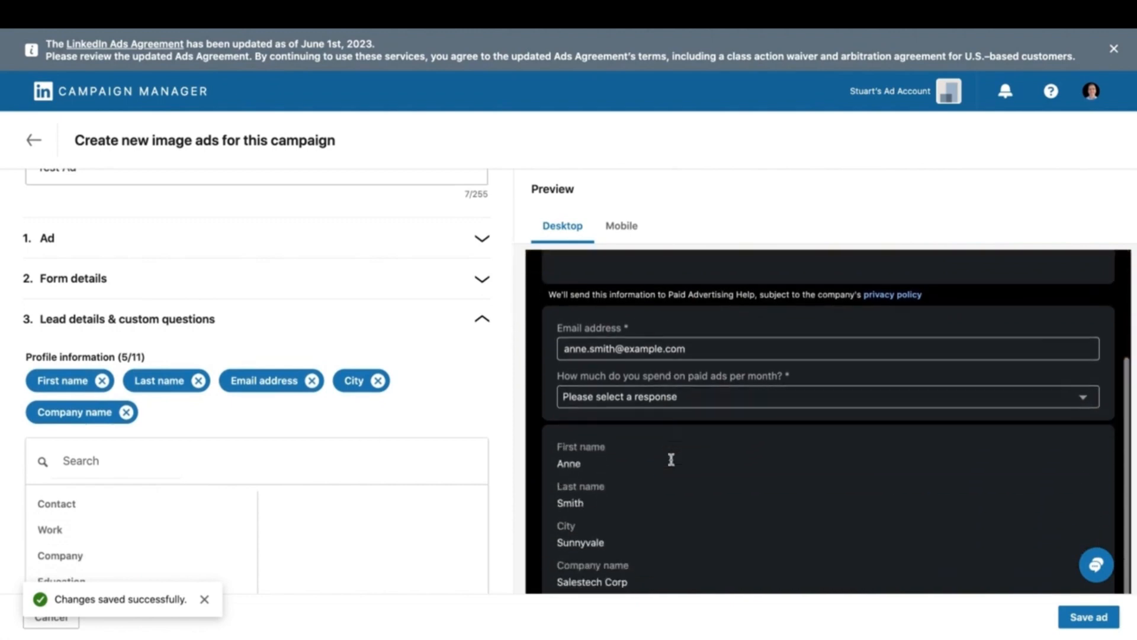
pyautogui.scroll(-4, 676, 456)
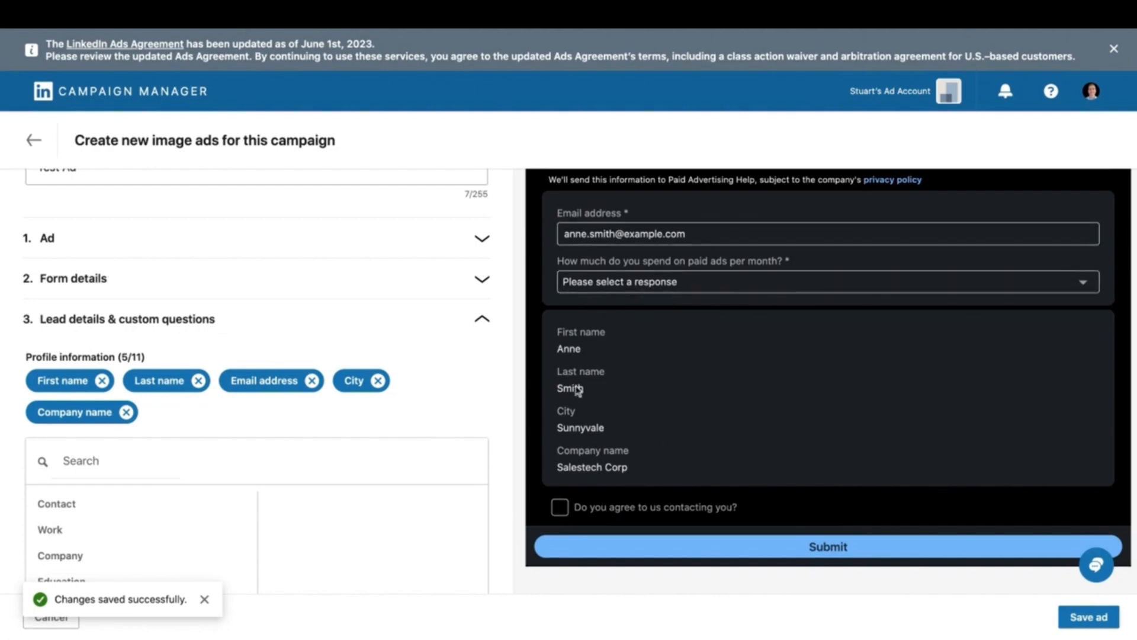
pyautogui.scroll(-7, 198, 360)
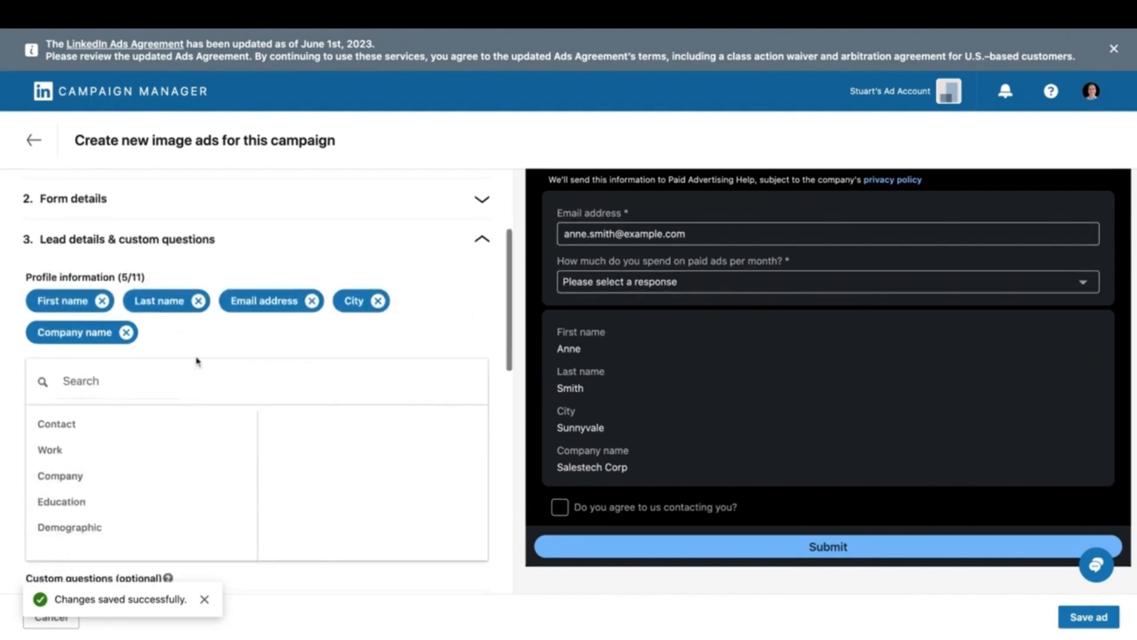
pyautogui.scroll(-3, 198, 360)
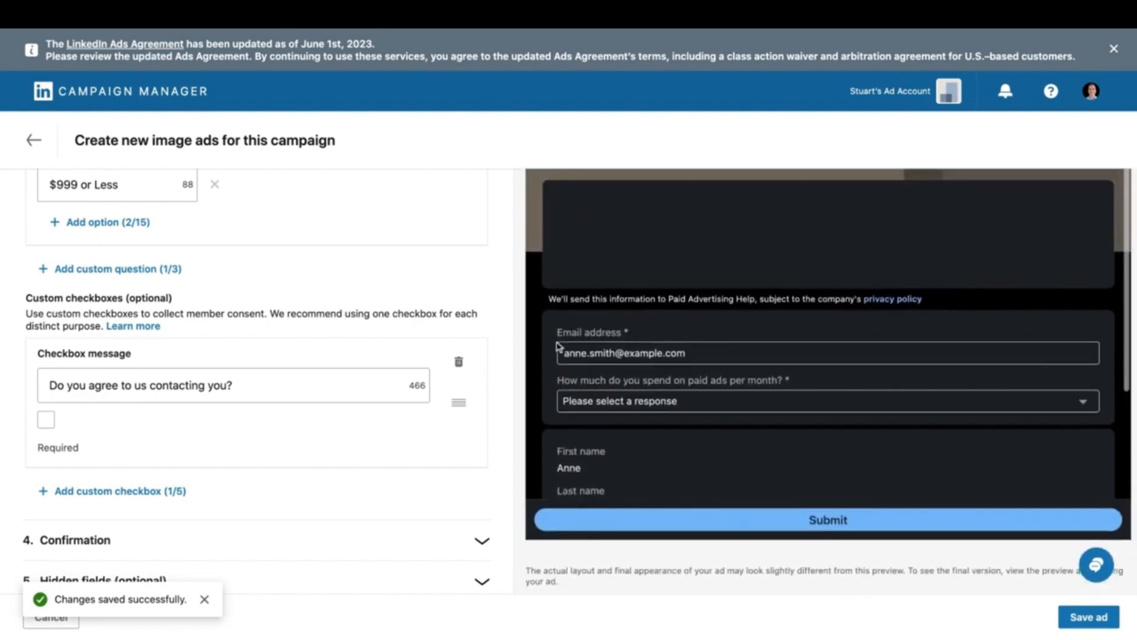
pyautogui.scroll(10, 421, 288)
pyautogui.scroll(5, 419, 289)
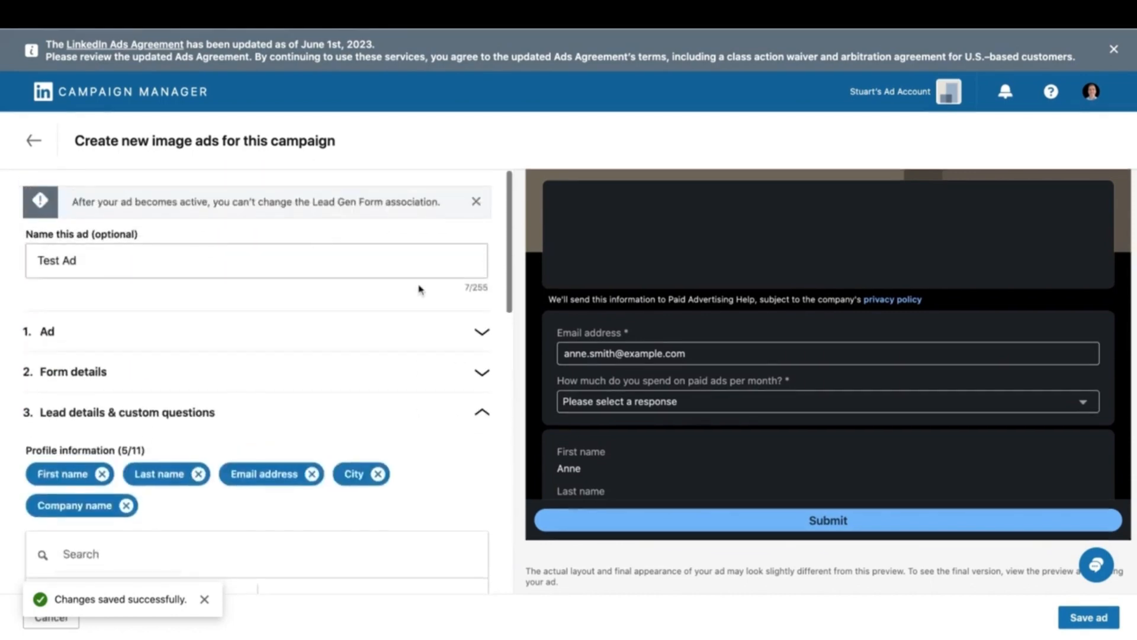
# - Check the ad's introductory text, destination URL and image, and exit the ad editor, confirming that unsaved changes are discarded
pyautogui.click(322, 333)
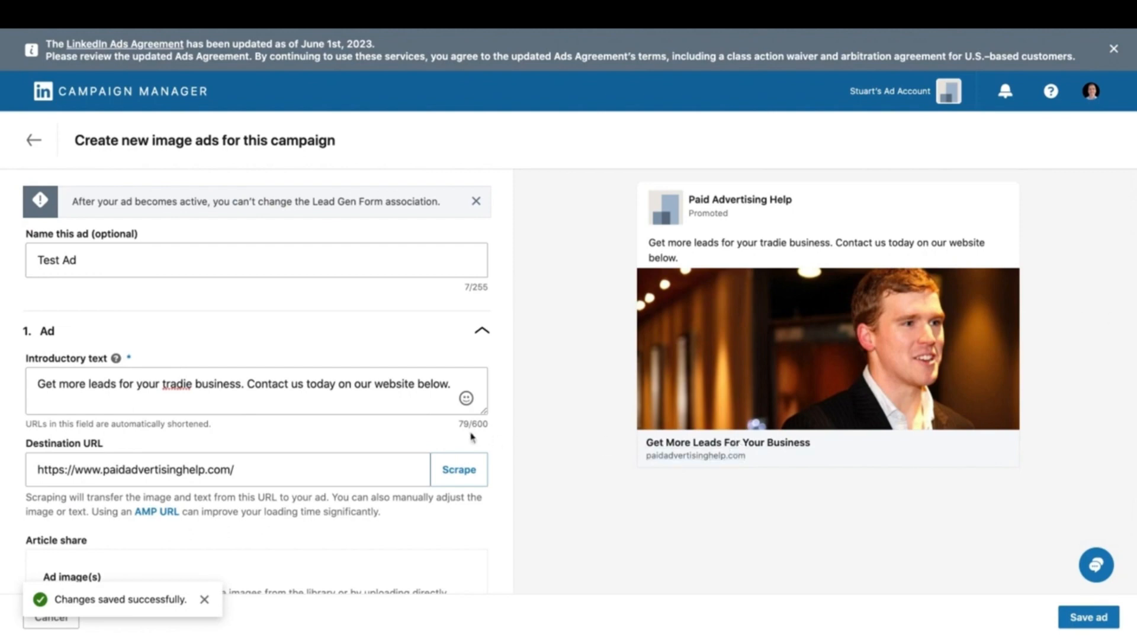
pyautogui.scroll(-3, 520, 424)
pyautogui.scroll(-4, 445, 519)
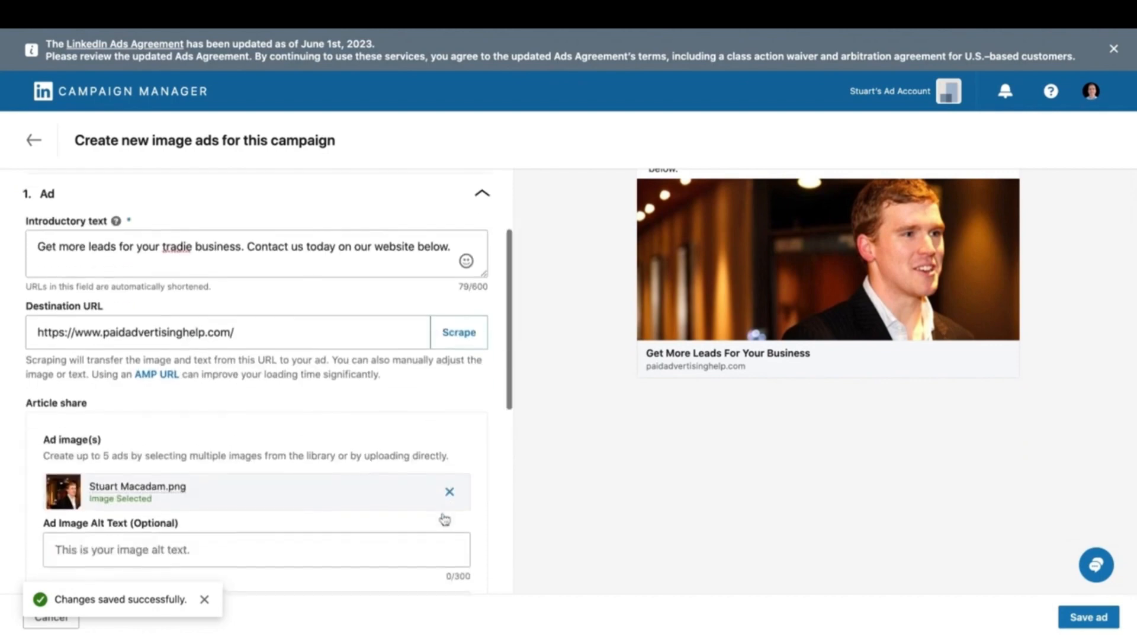
pyautogui.click(33, 140)
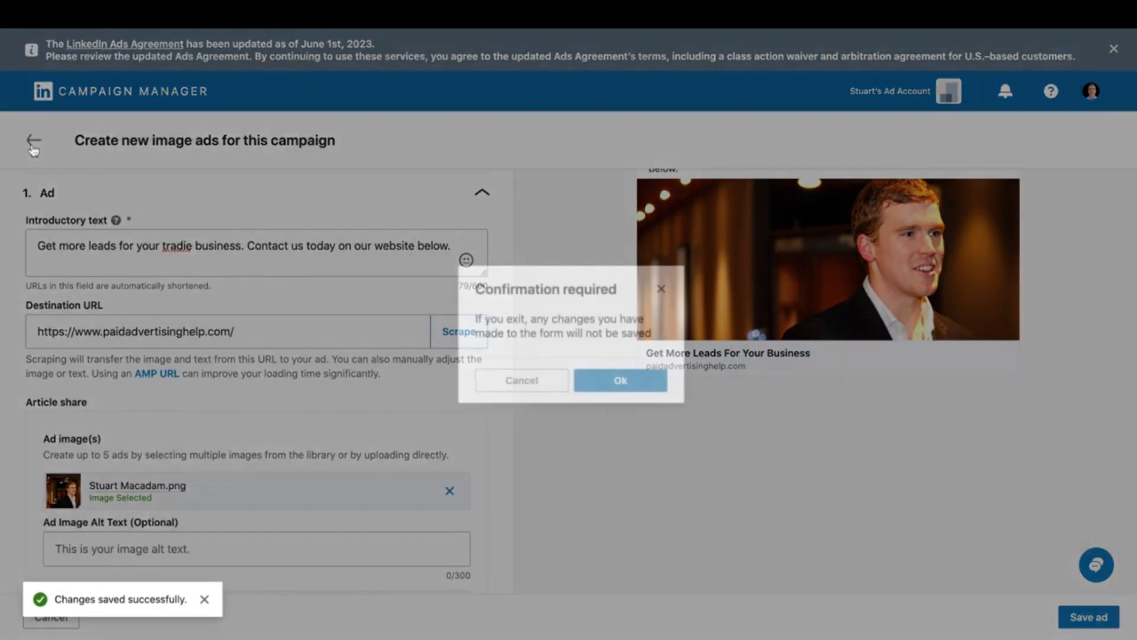
pyautogui.click(652, 391)
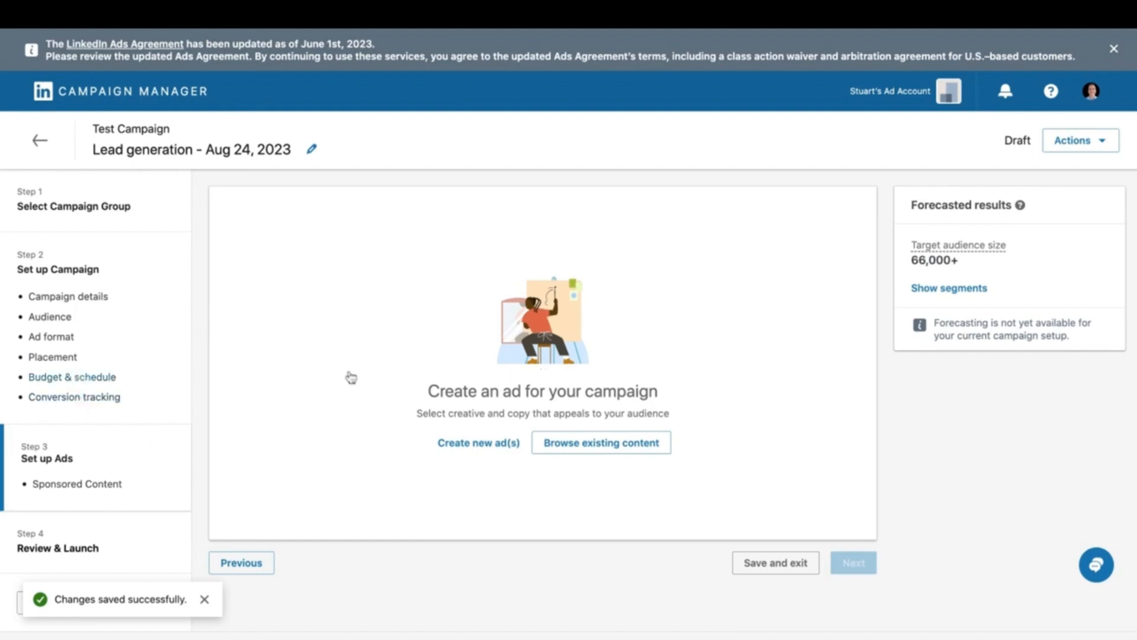
# - Return to the campaign setup and review its audience targeting, daily budget, schedule and bidding strategy
pyautogui.click(112, 398)
pyautogui.scroll(5, 432, 356)
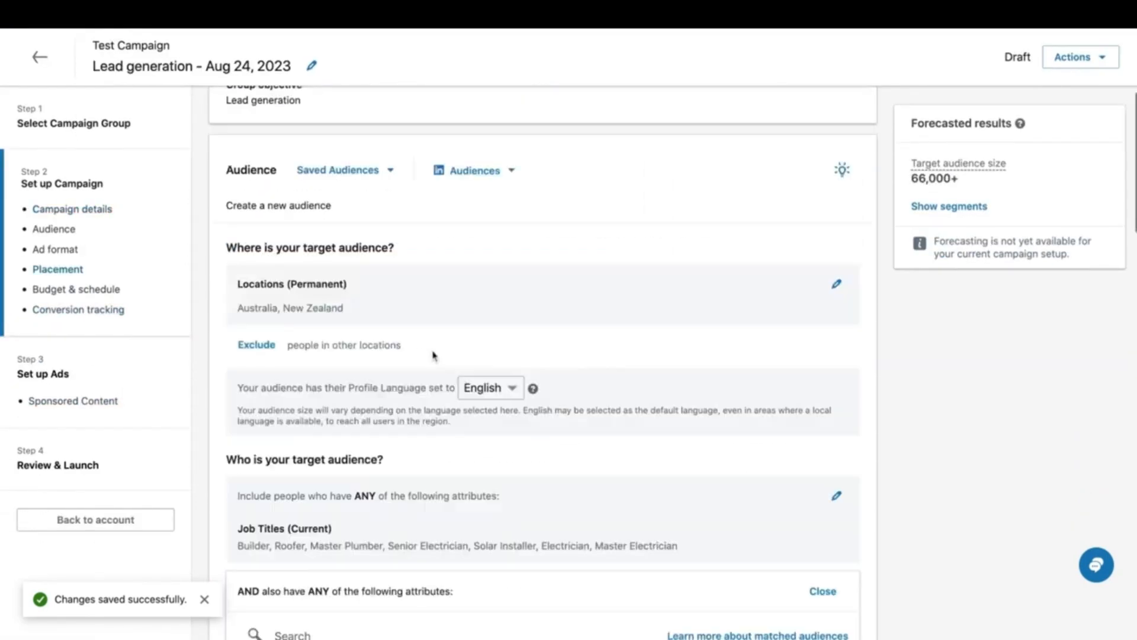
pyautogui.scroll(4, 467, 229)
pyautogui.scroll(-10, 467, 229)
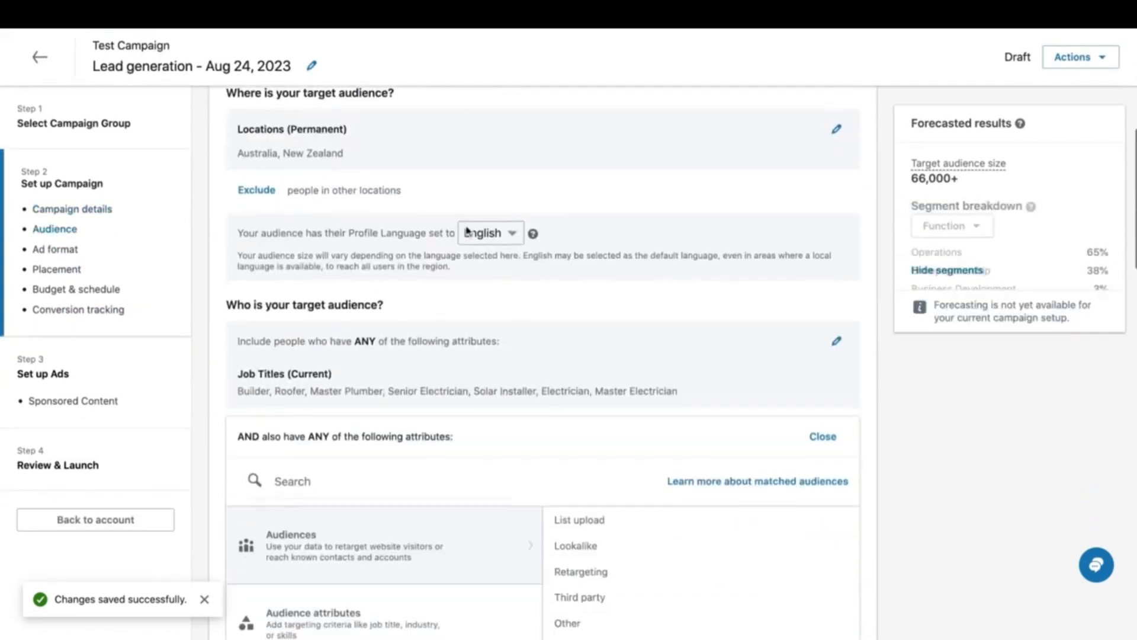
pyautogui.scroll(-15, 468, 231)
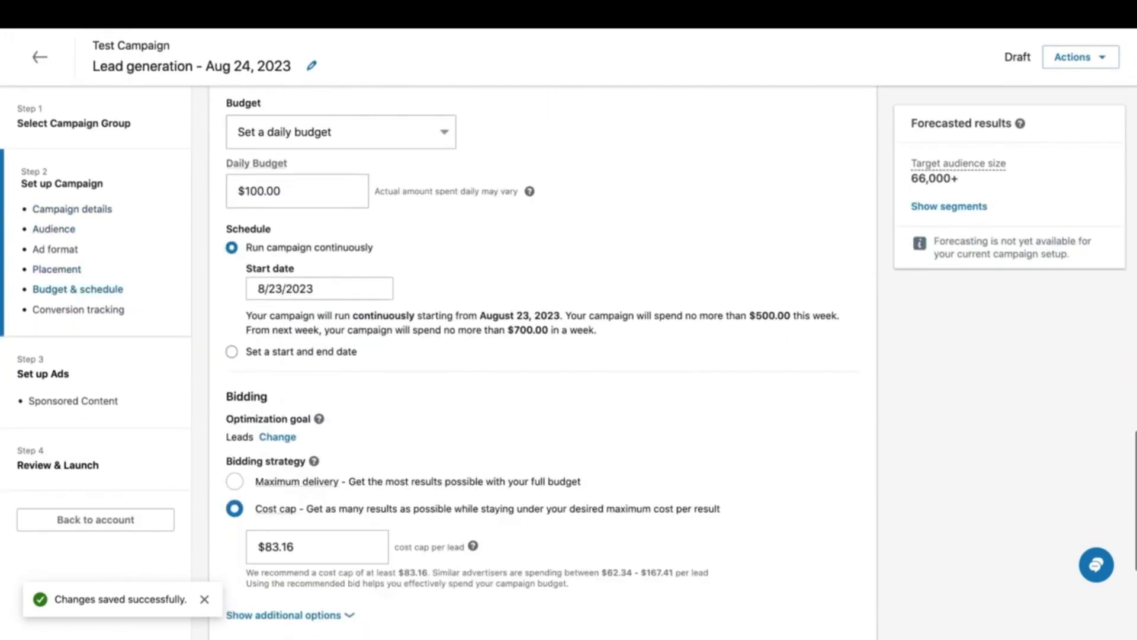
pyautogui.scroll(-2, 393, 262)
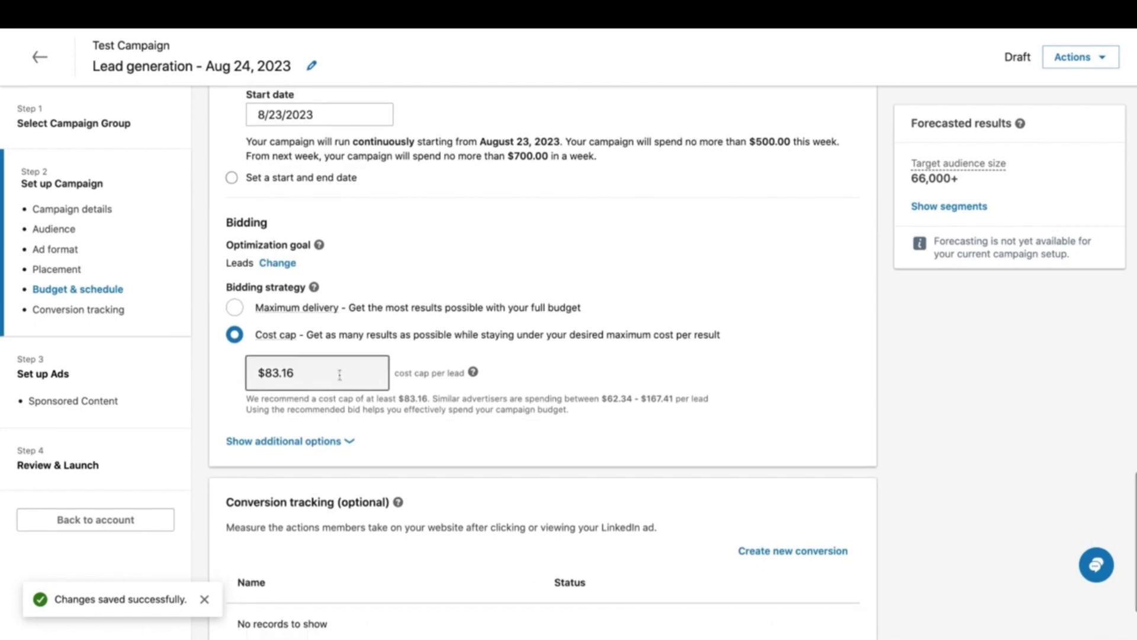